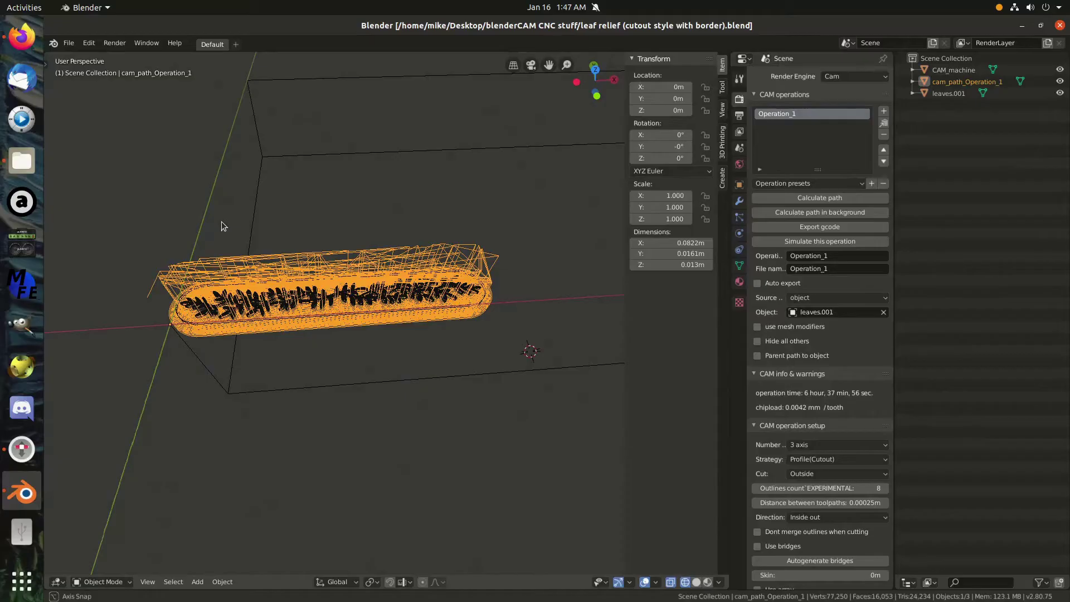
- Zoom in and out and orbit slightly around the orange toolpath surrounding the leaf relief
{"action": "scroll", "coordinate": [224, 225], "scroll_direction": "up", "scroll_amount": 1}
{"action": "scroll", "coordinate": [308, 247], "scroll_direction": "up", "scroll_amount": 4}
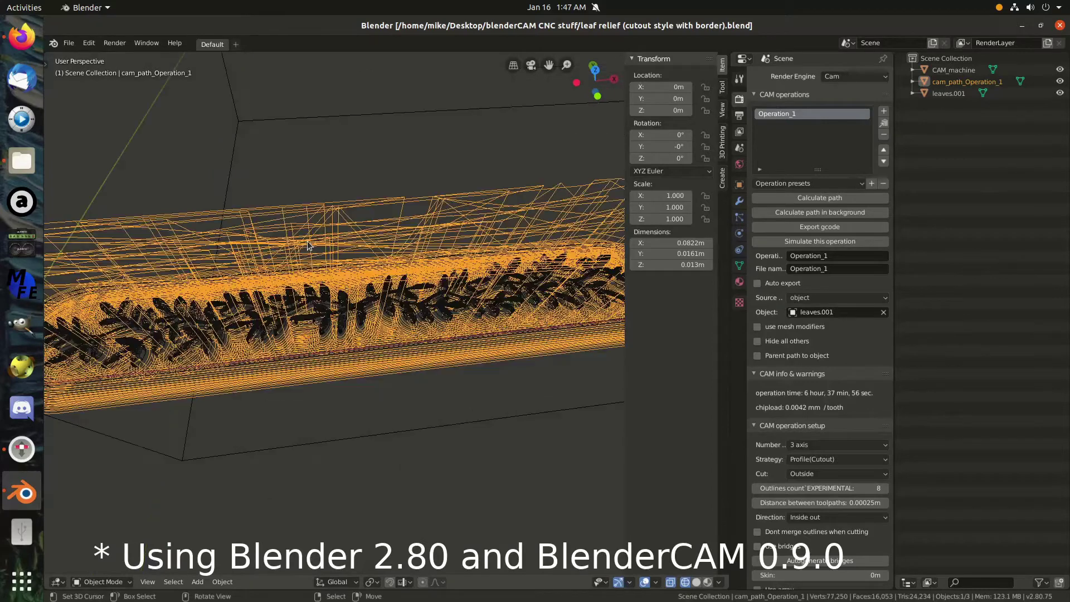
{"action": "scroll", "coordinate": [308, 247], "scroll_direction": "down", "scroll_amount": 5}
{"action": "scroll", "coordinate": [306, 237], "scroll_direction": "up", "scroll_amount": 5}
{"action": "scroll", "coordinate": [298, 174], "scroll_direction": "down", "scroll_amount": 5}
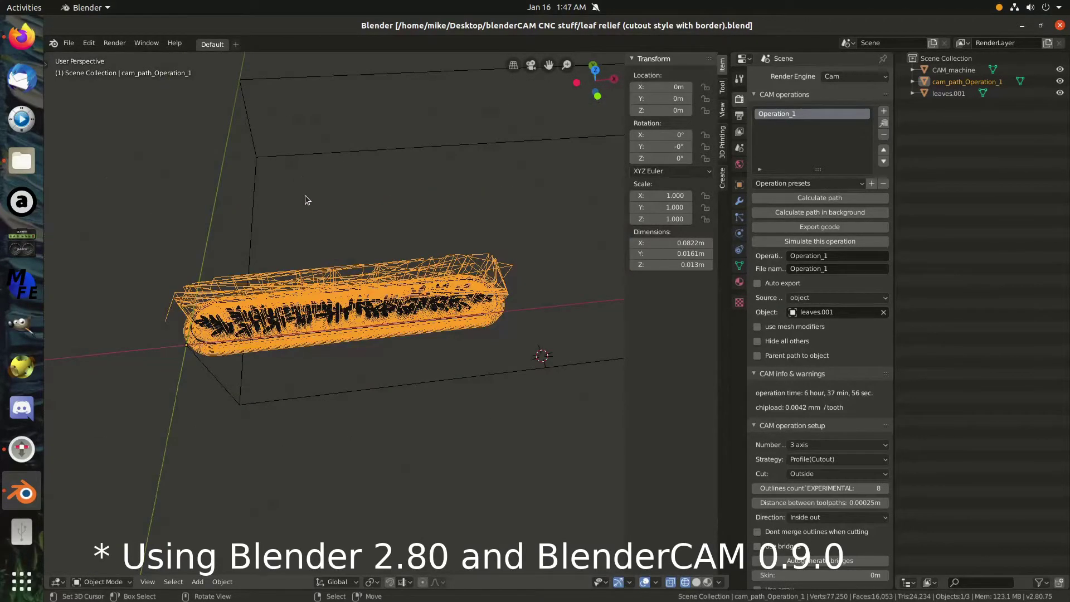
{"action": "scroll", "coordinate": [305, 198], "scroll_direction": "up", "scroll_amount": 5}
{"action": "middle_click_drag", "start_coordinate": [318, 316], "coordinate": [314, 318]}
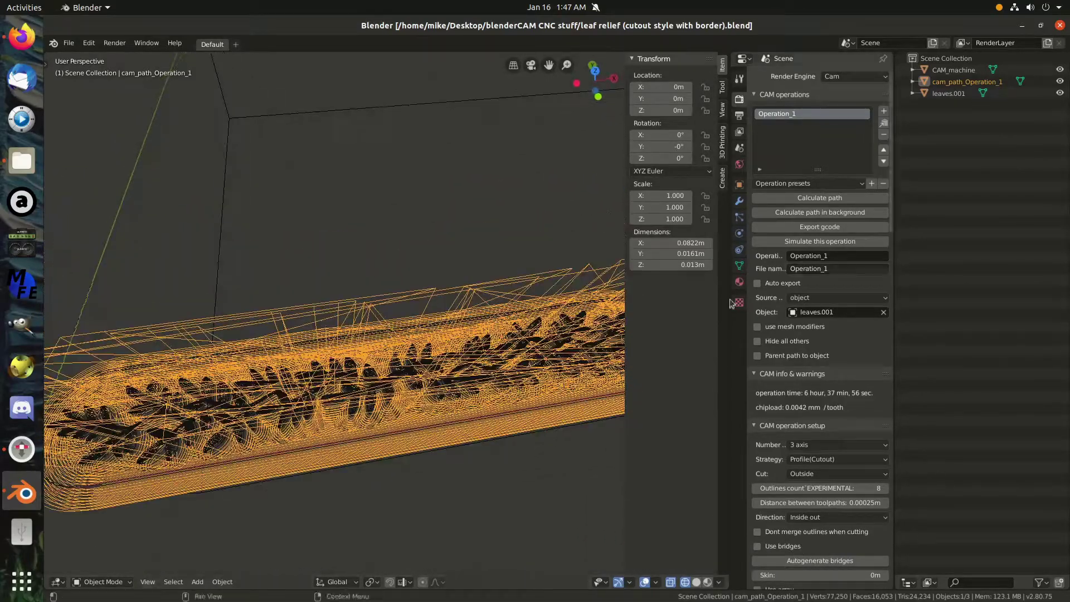
- Hide cam_path_Operation_1 in the Outliner so only the leaf relief border model shows
{"action": "left_click", "coordinate": [1060, 82]}
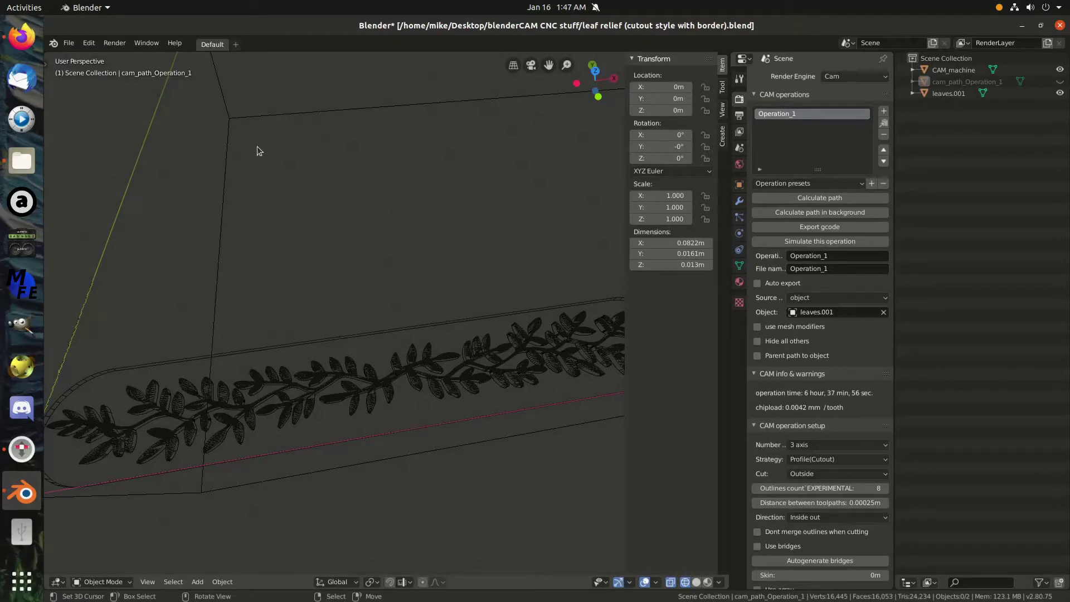
- Open the File menu's Import submenu to start bringing in the leaf border1.svg artwork
{"action": "left_click", "coordinate": [69, 45]}
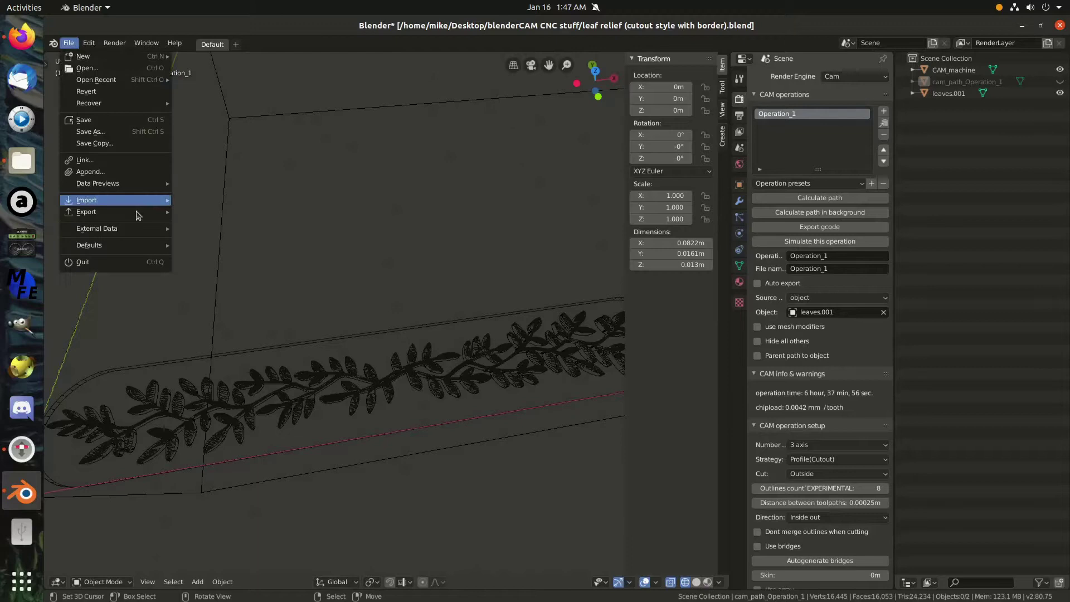
{"action": "mouse_move", "coordinate": [140, 201]}
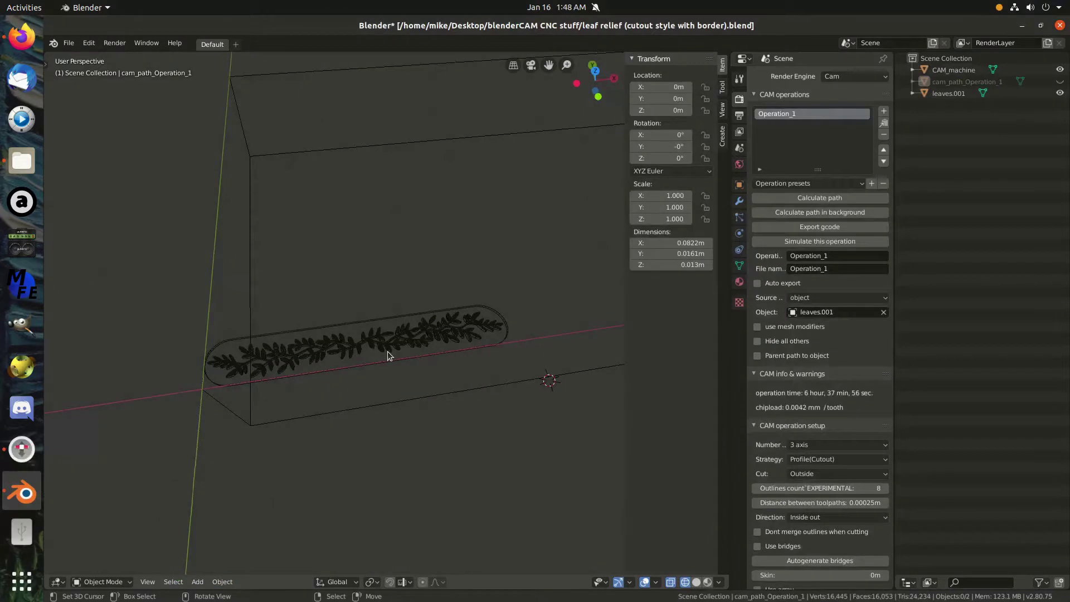
- Zoom in on the leaves.001 relief in the leaf relief cutout file
{"action": "scroll", "coordinate": [387, 351], "scroll_direction": "up", "scroll_amount": 3}
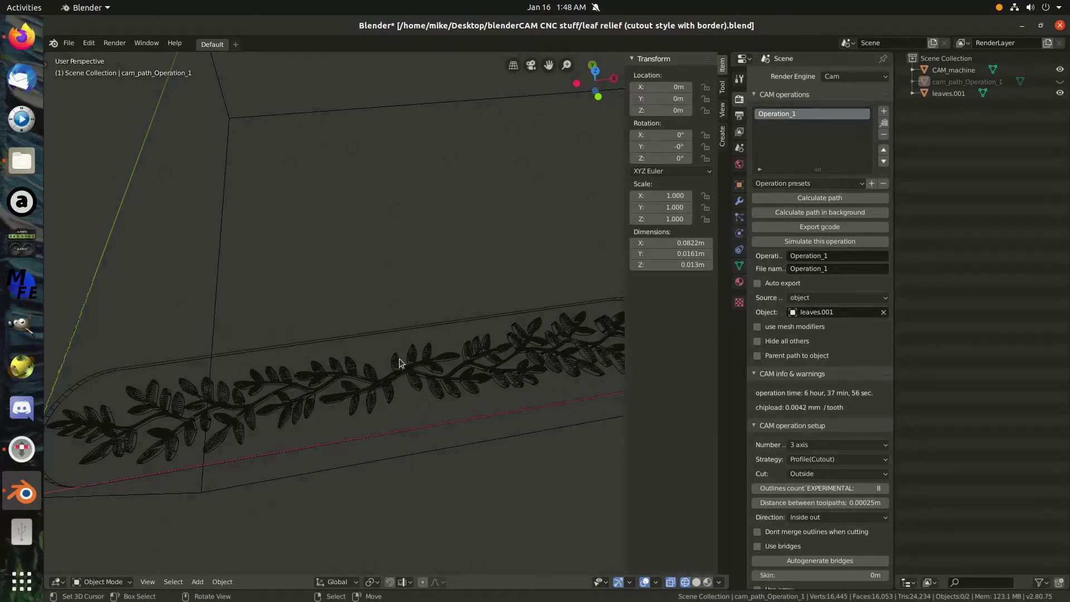
- Unhide cam_path_Operation_1, select the toolpath, and orbit closer to it
{"action": "left_click", "coordinate": [1060, 82]}
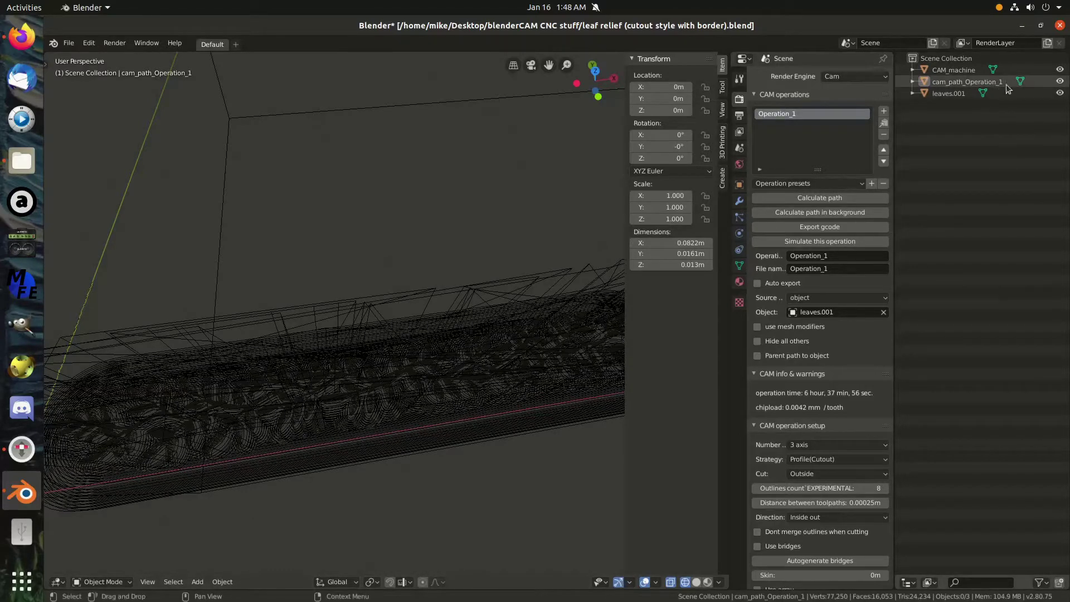
{"action": "left_click", "coordinate": [422, 331]}
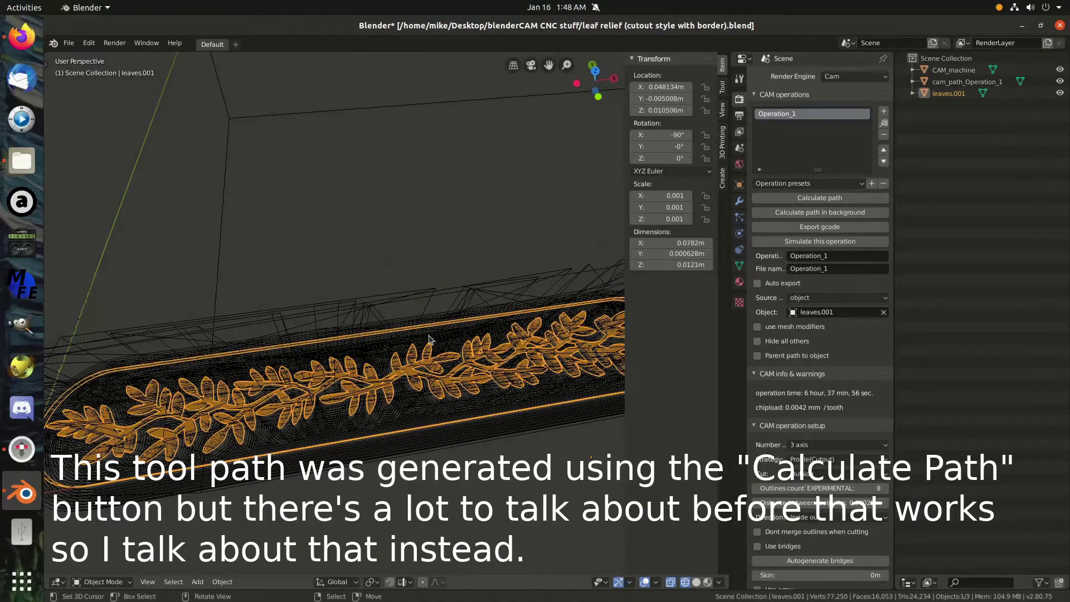
{"action": "left_click", "coordinate": [426, 325]}
{"action": "middle_click_drag", "start_coordinate": [457, 371], "coordinate": [460, 379]}
- Fly around the toolpath in Walk Navigation to inspect its rounded ends and cutout passes
{"action": "key", "text": "shift+grave"}
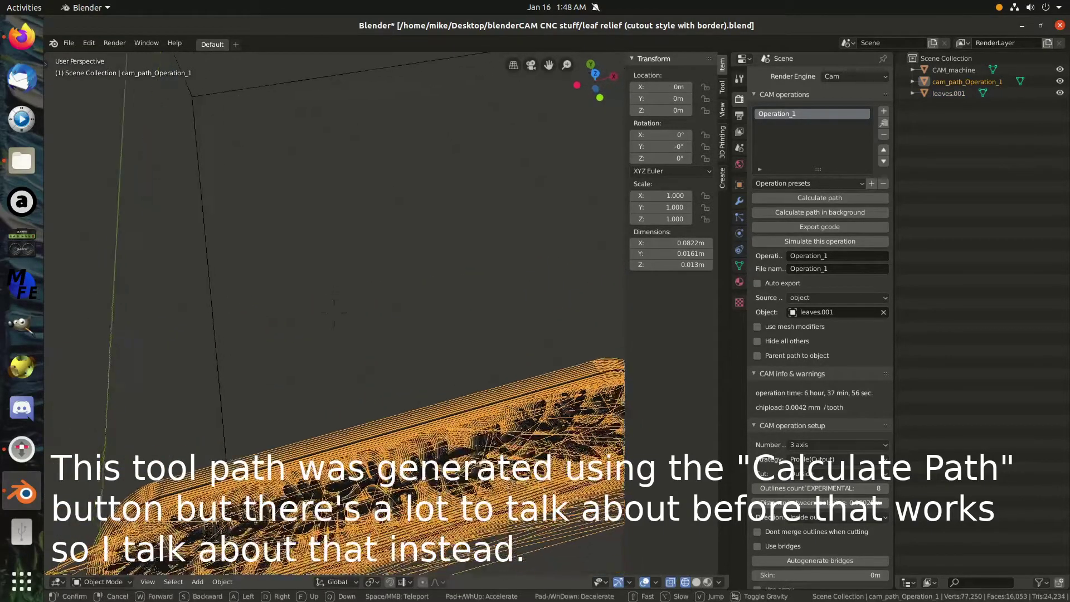
{"action": "key", "text": "w"}
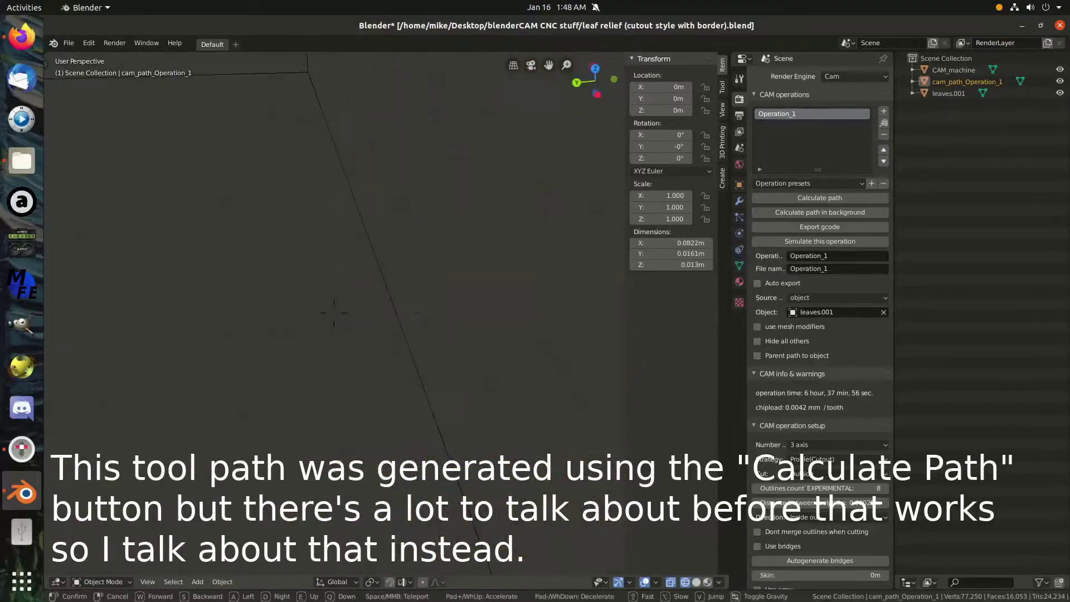
{"action": "key", "text": "w"}
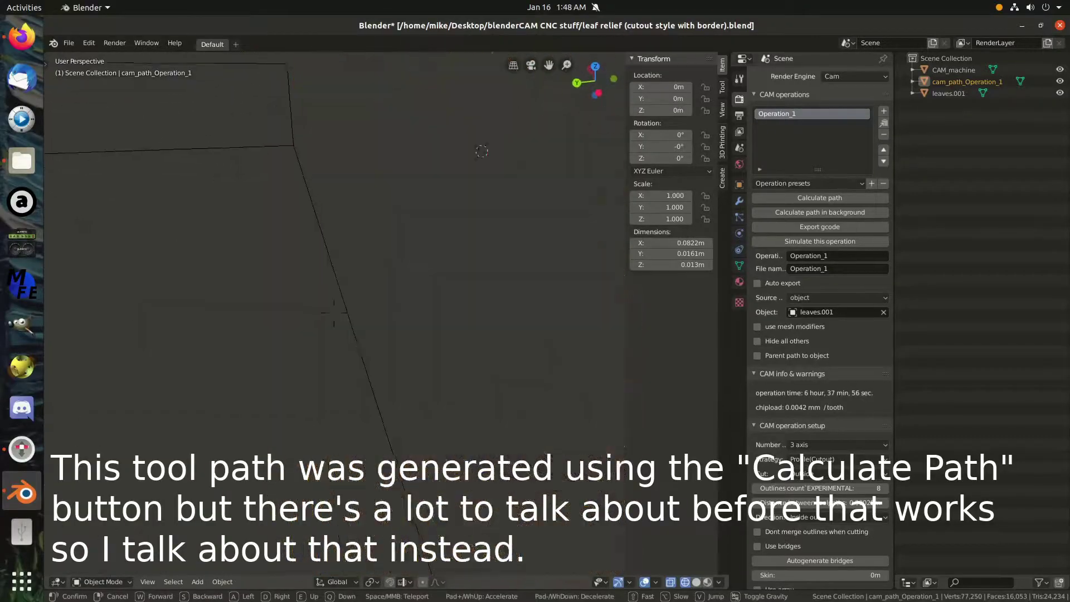
{"action": "key", "text": "w"}
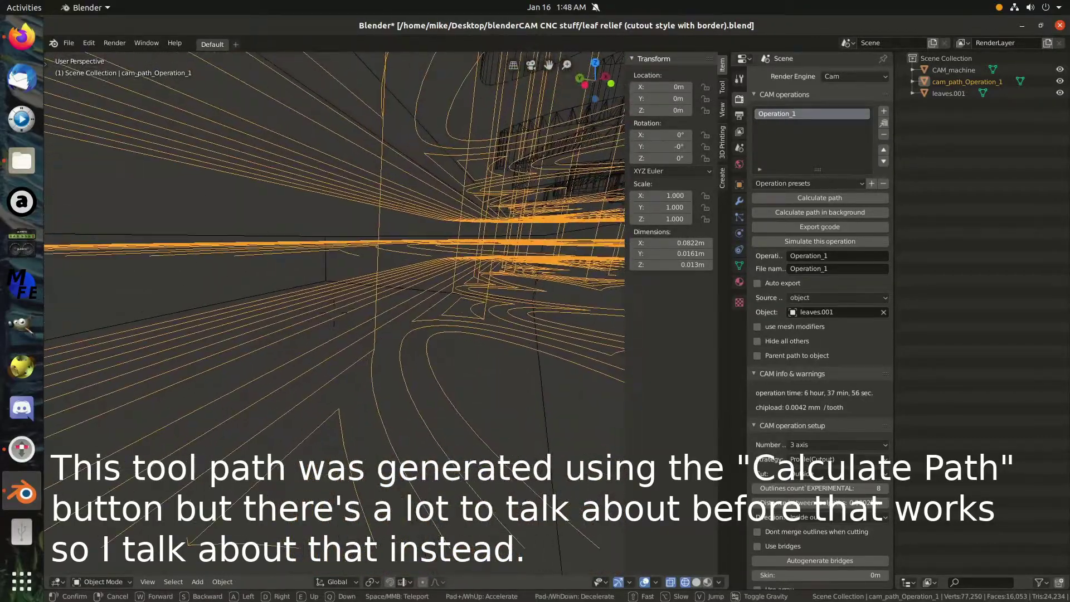
{"action": "key", "text": "w"}
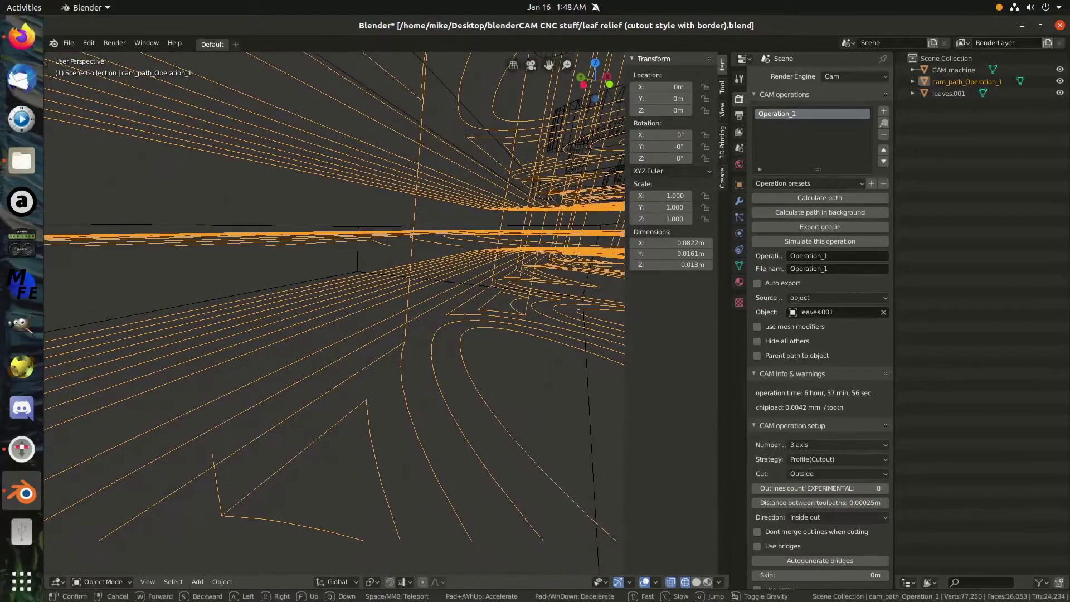
{"action": "key", "text": "w"}
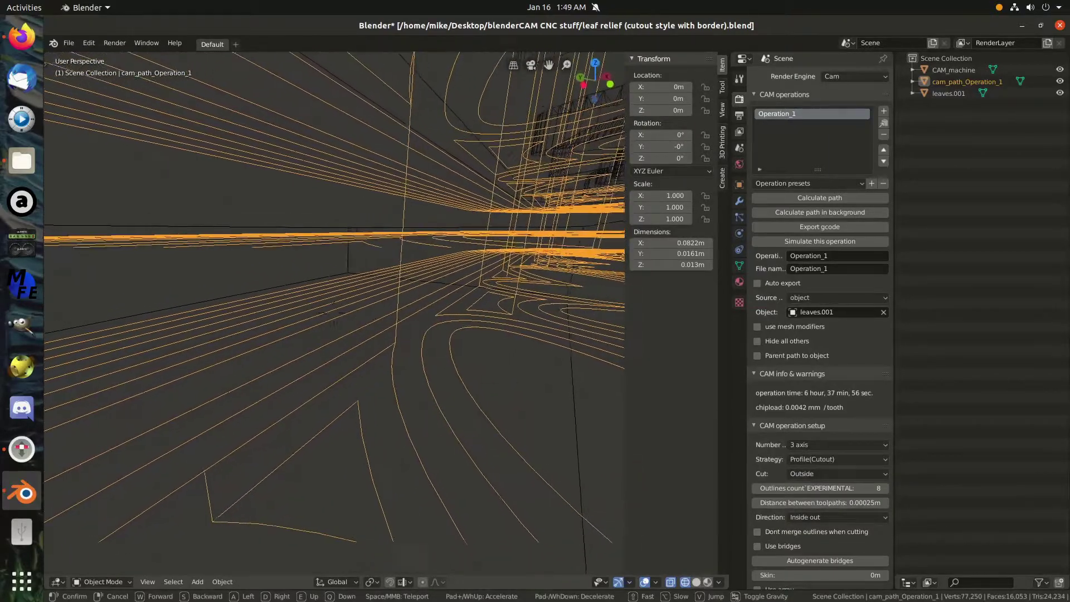
{"action": "key", "text": "w"}
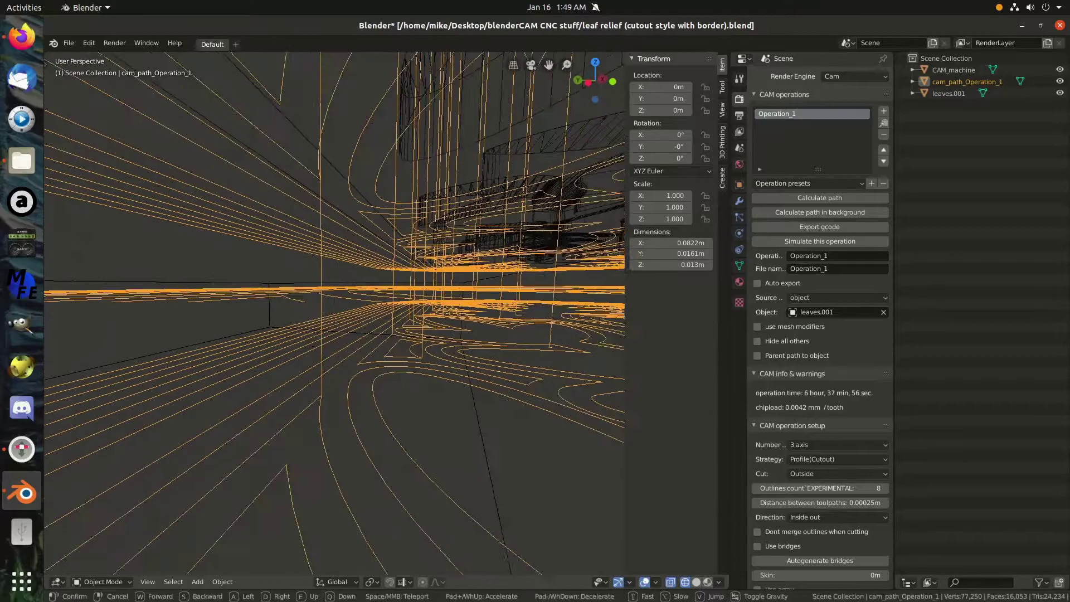
{"action": "key", "text": "w"}
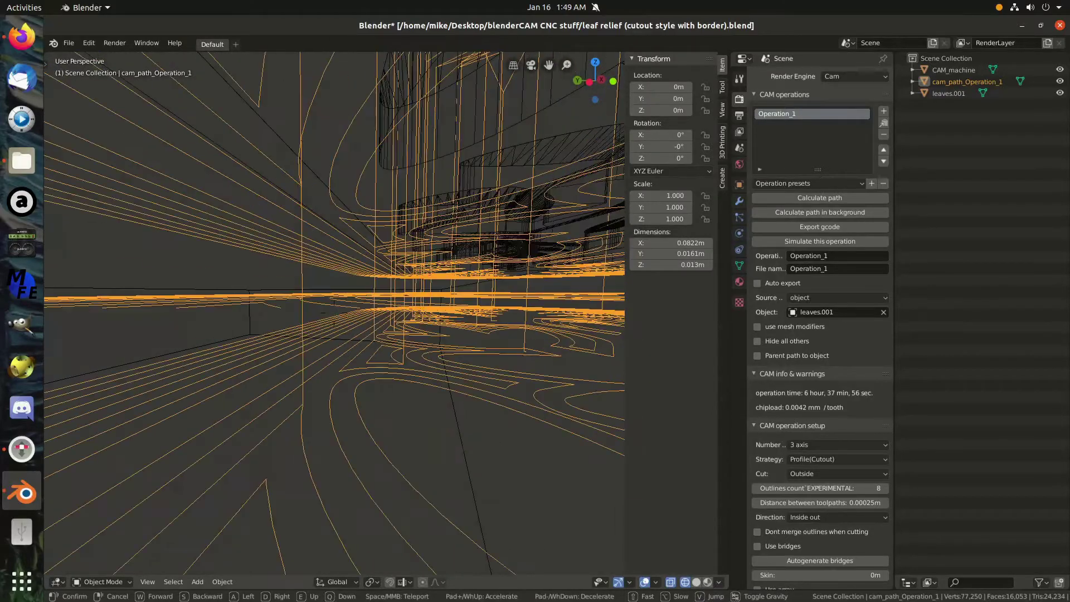
{"action": "key", "text": "s"}
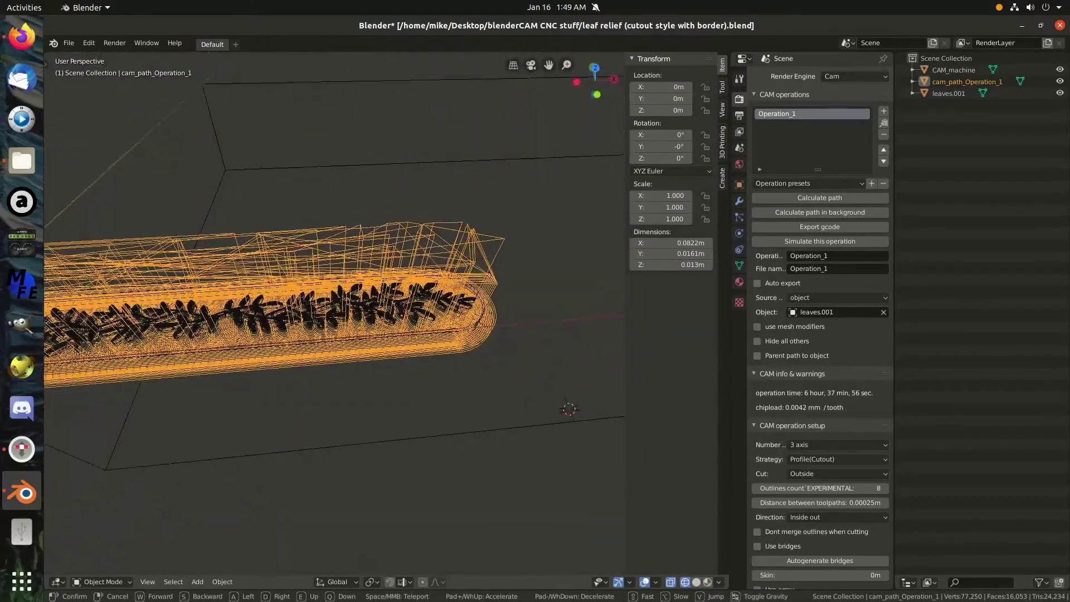
{"action": "key", "text": "w"}
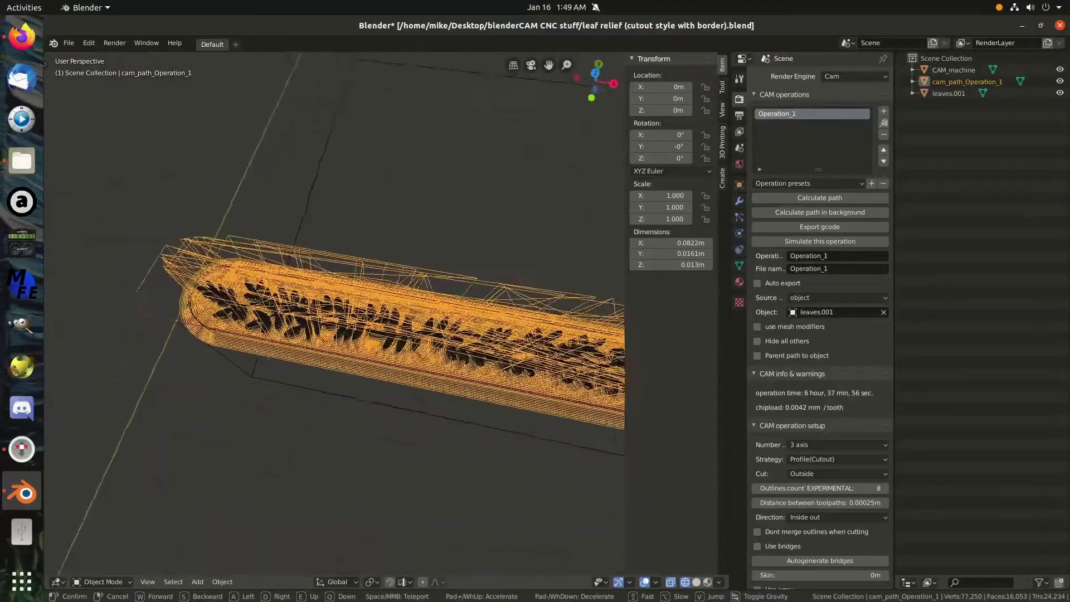
{"action": "key", "text": "w"}
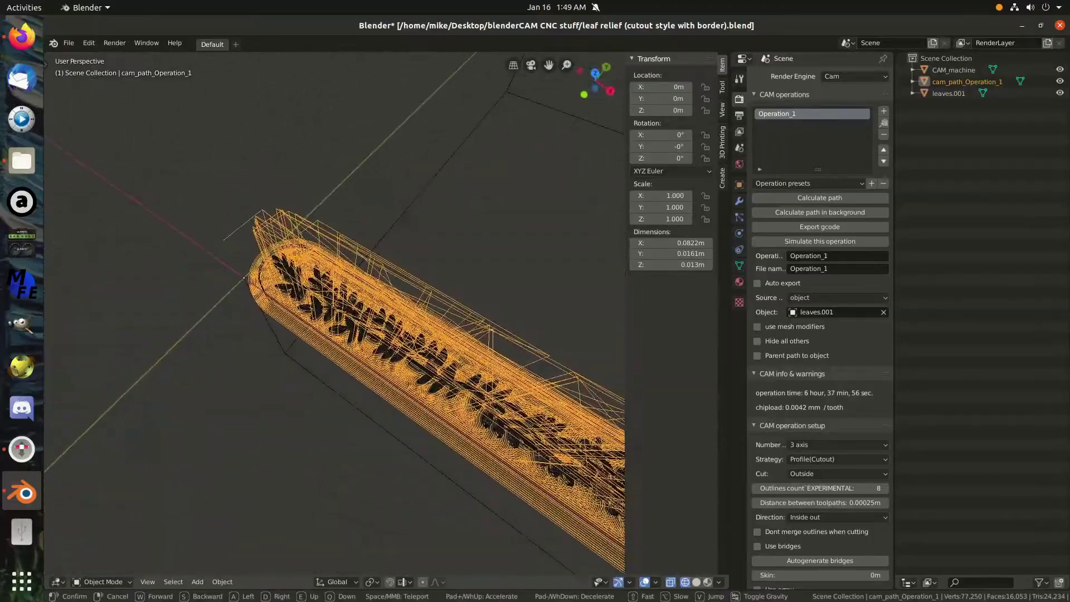
{"action": "key", "text": "w"}
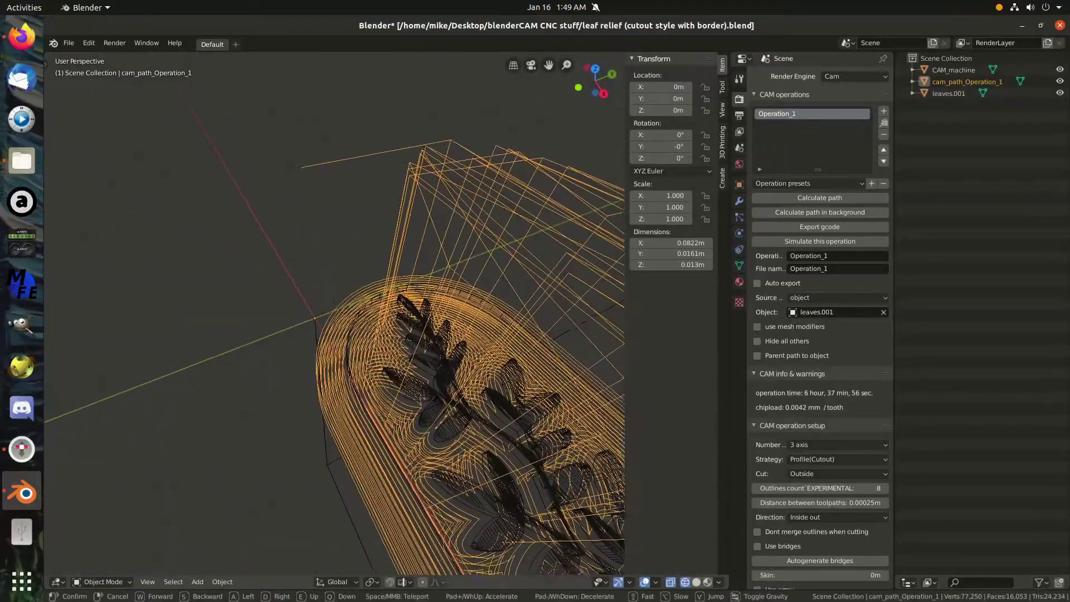
{"action": "key", "text": "w"}
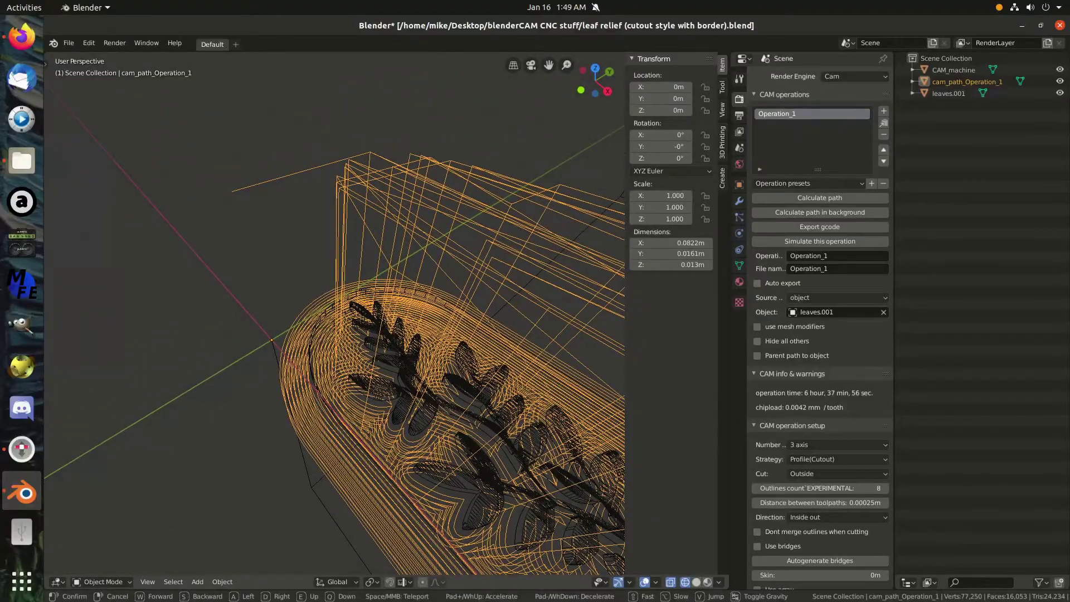
{"action": "key", "text": "s"}
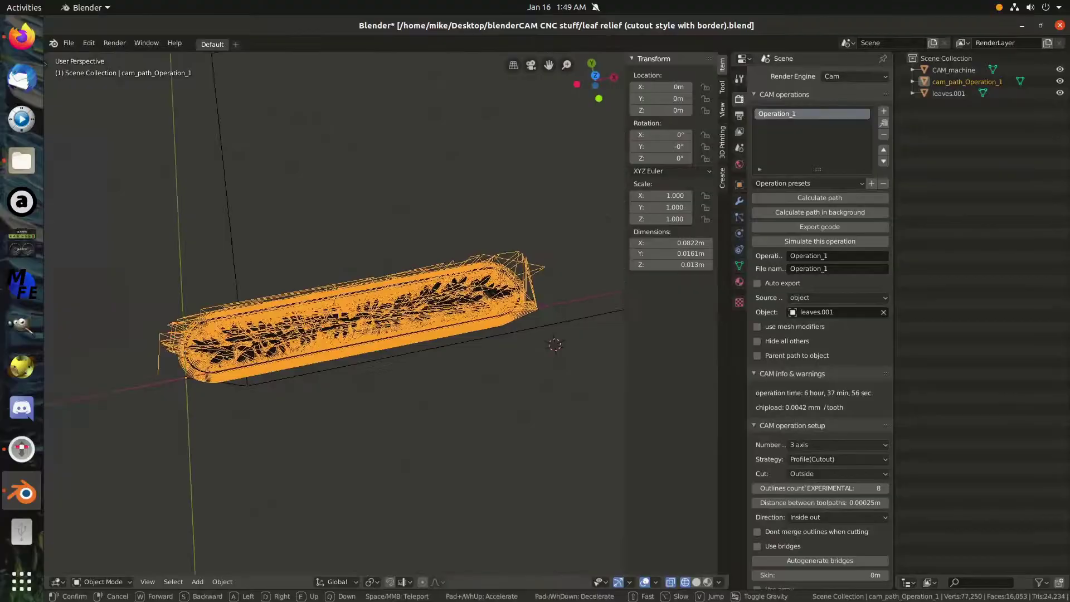
{"action": "key", "text": "w"}
{"action": "key", "text": "s"}
{"action": "key", "text": "w"}
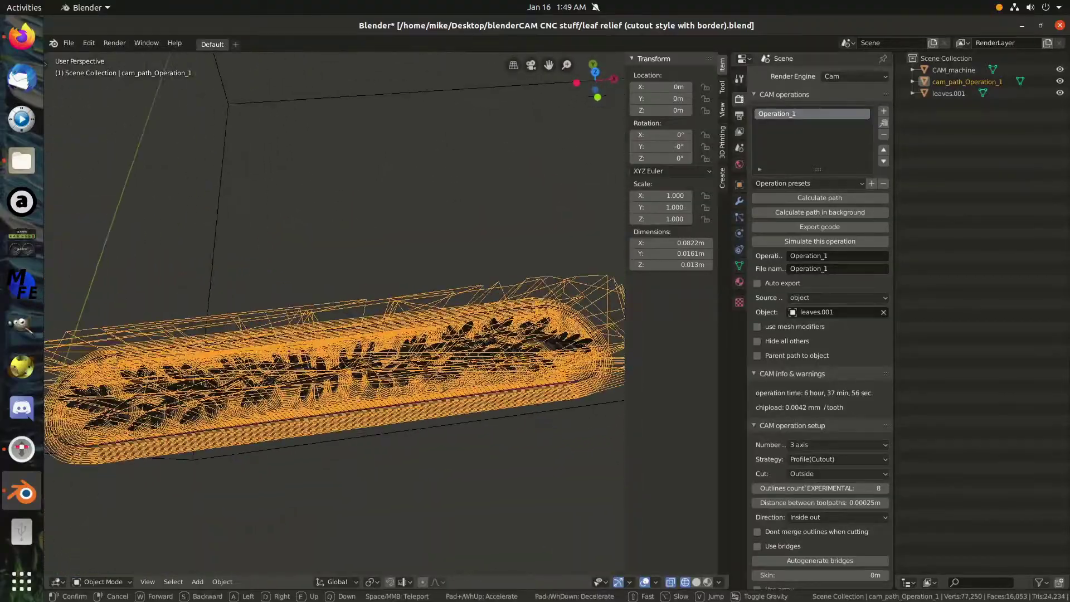
{"action": "key", "text": "w"}
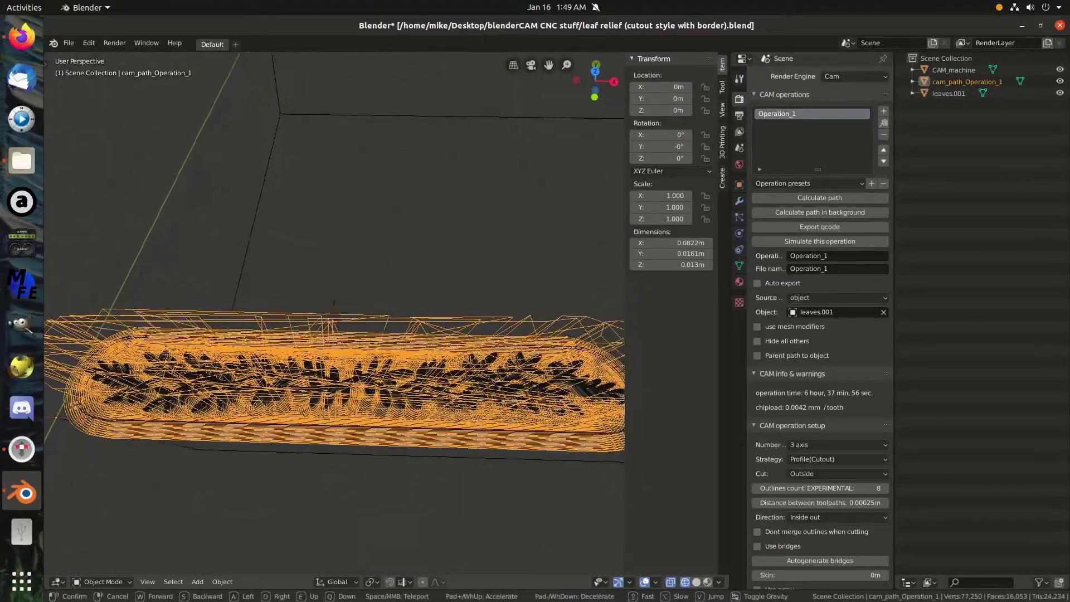
{"action": "key", "text": "w"}
{"action": "key", "text": "w"}
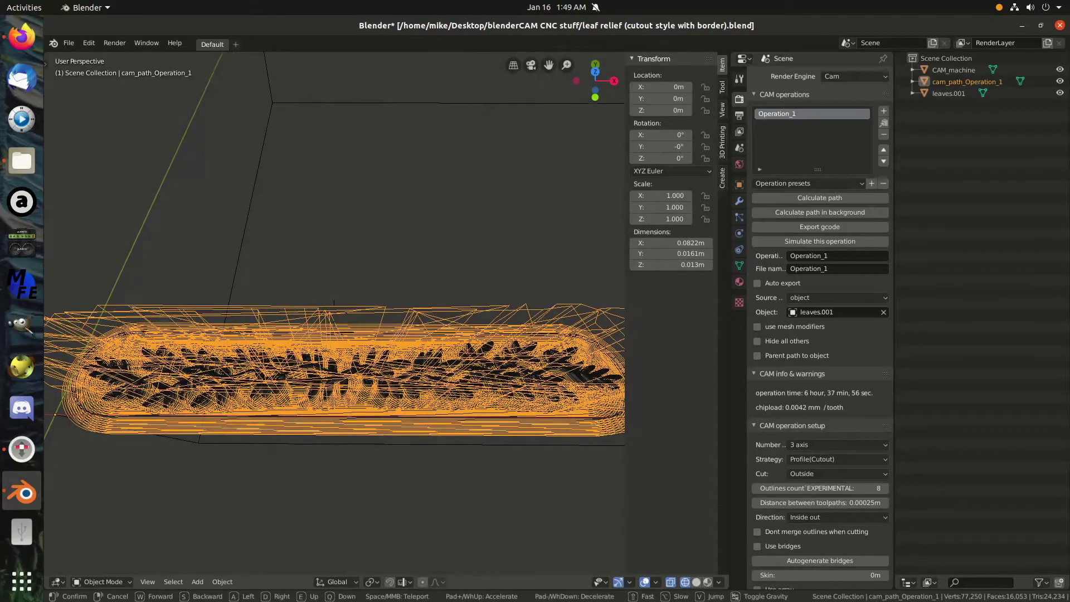
- Exit walk mode and review CAM feedrate, cutter and the 3018 Pro grbl machine settings
{"action": "left_click", "coordinate": [334, 314]}
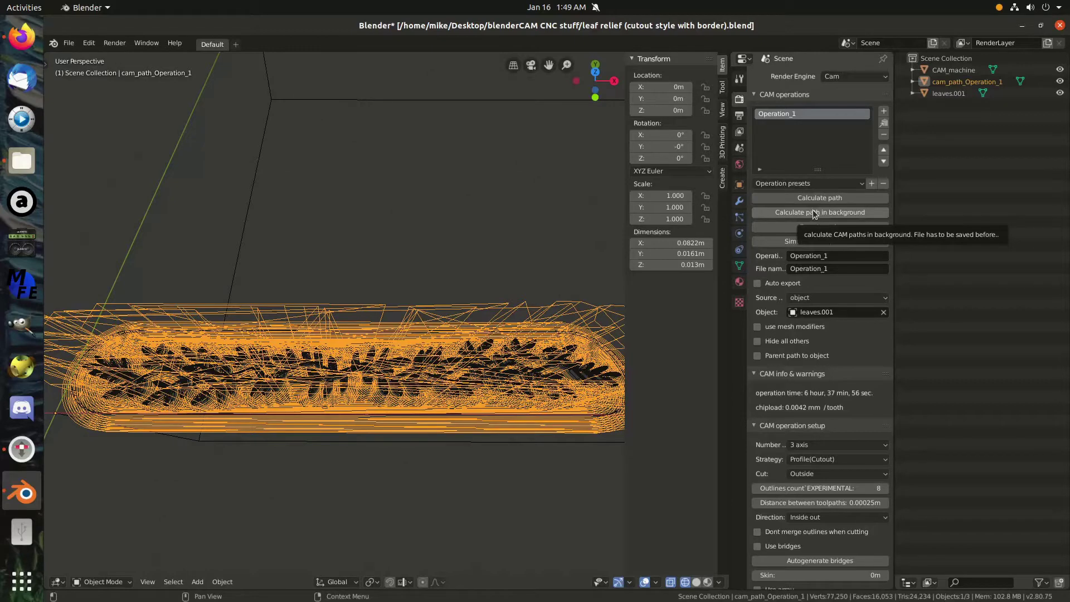
{"action": "scroll", "coordinate": [812, 210], "scroll_direction": "down", "scroll_amount": 10}
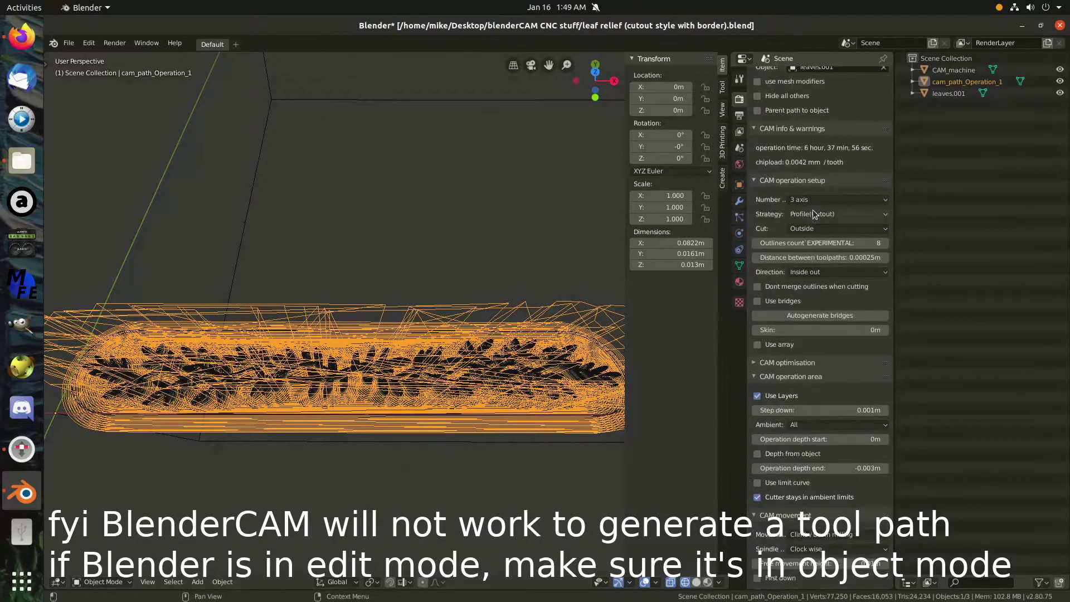
{"action": "scroll", "coordinate": [813, 209], "scroll_direction": "down", "scroll_amount": 20}
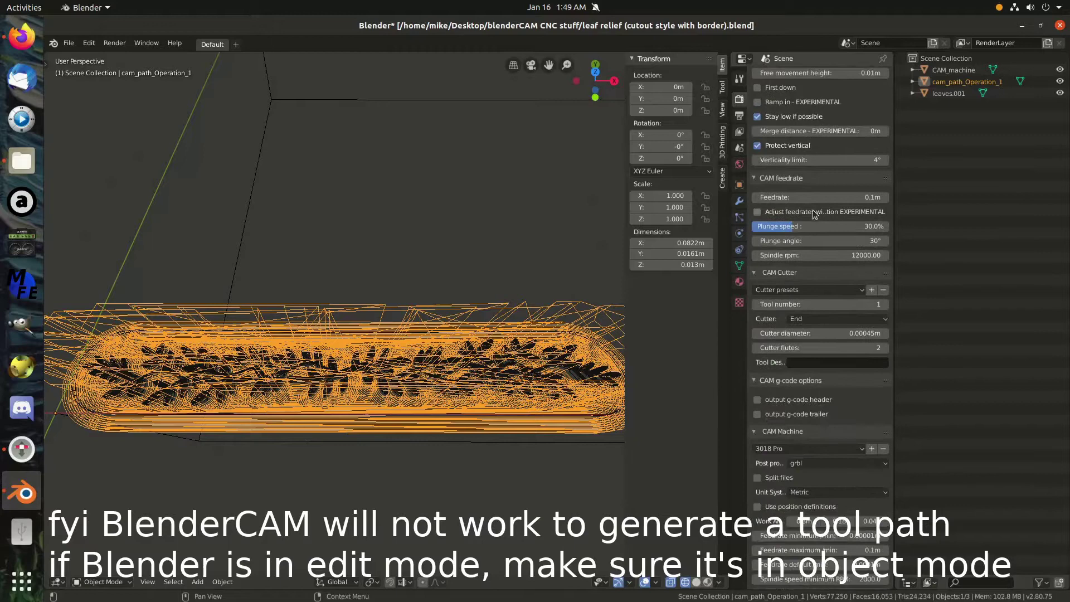
{"action": "scroll", "coordinate": [813, 211], "scroll_direction": "down", "scroll_amount": 7}
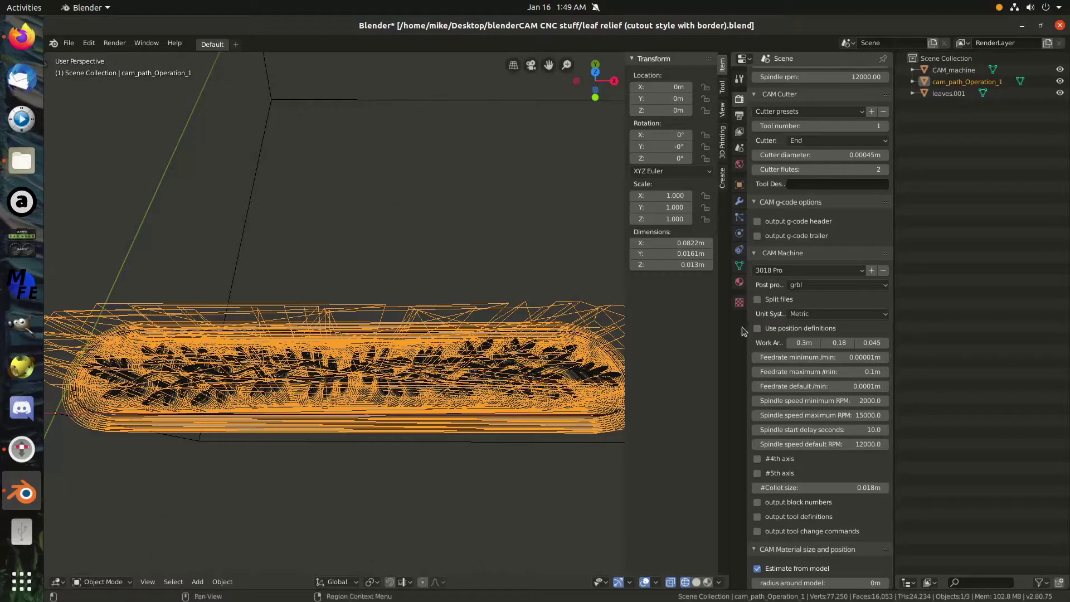
- Widen the Properties panel and return to Operation_1's Profile(Cutout) outside settings
{"action": "left_click_drag", "start_coordinate": [746, 328], "coordinate": [725, 329]}
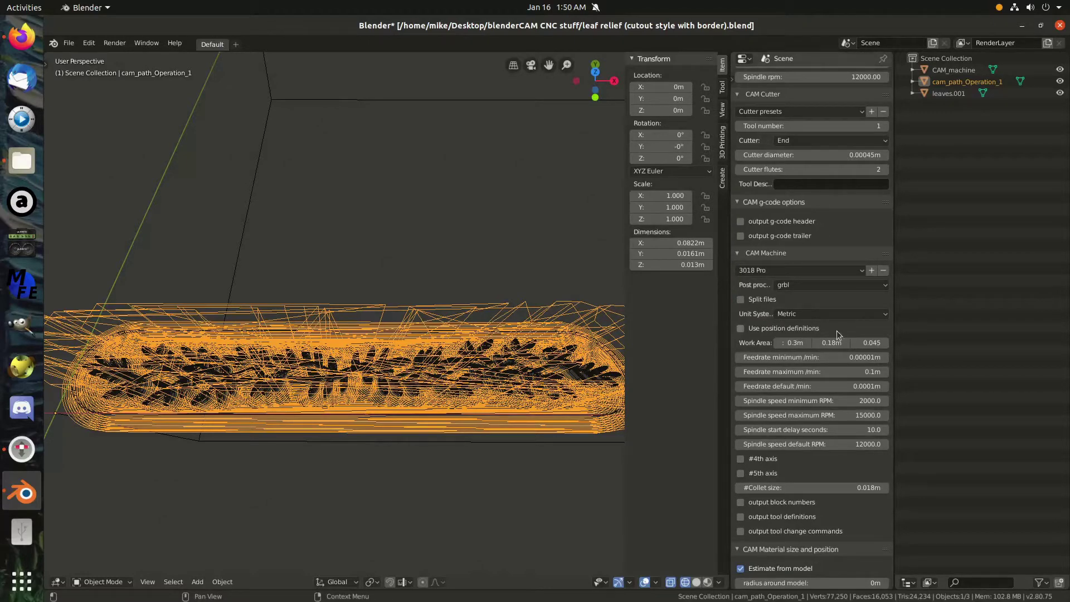
{"action": "left_click_drag", "start_coordinate": [896, 329], "coordinate": [931, 329]}
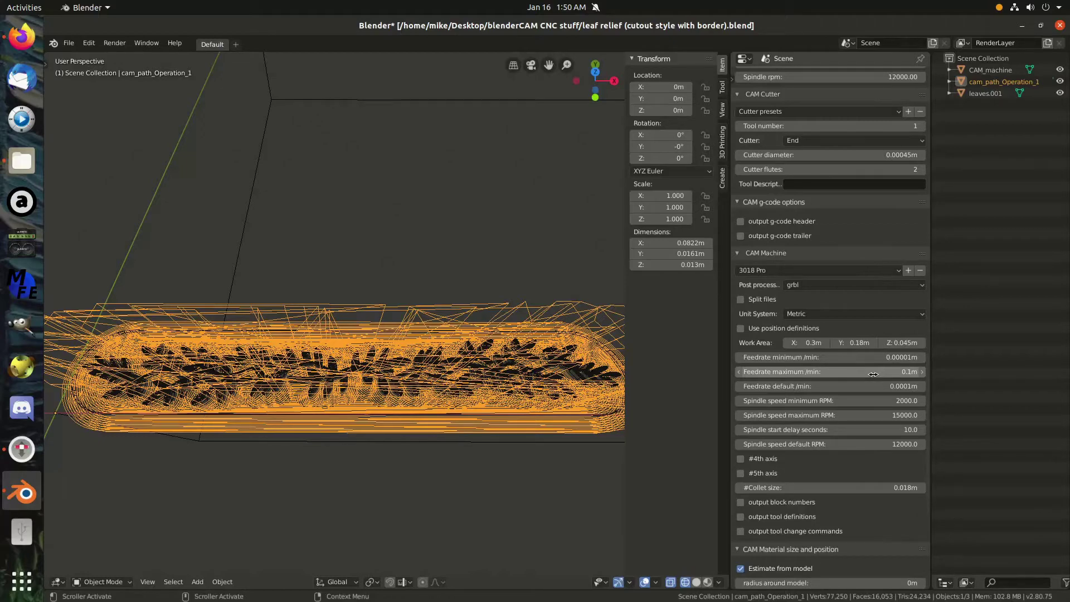
{"action": "scroll", "coordinate": [875, 373], "scroll_direction": "up", "scroll_amount": 2}
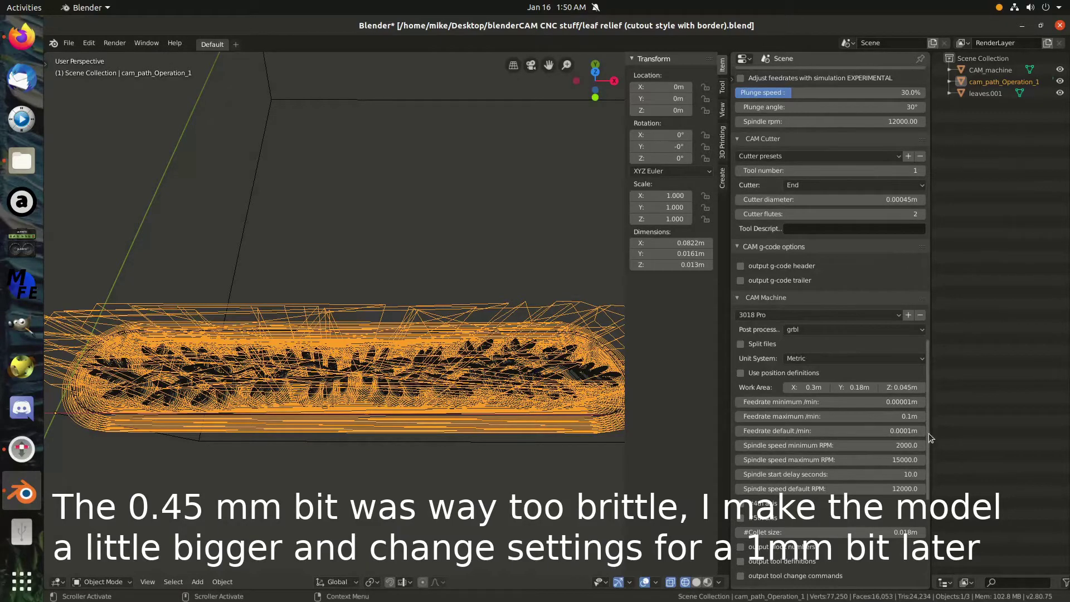
{"action": "scroll", "coordinate": [833, 239], "scroll_direction": "up", "scroll_amount": 5}
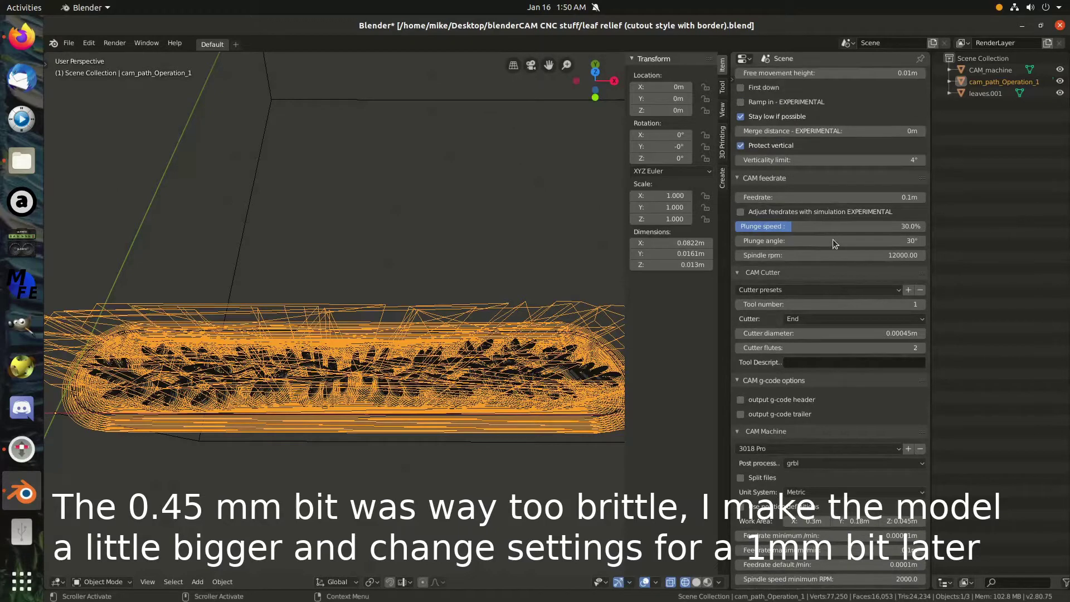
{"action": "scroll", "coordinate": [832, 239], "scroll_direction": "up", "scroll_amount": 4}
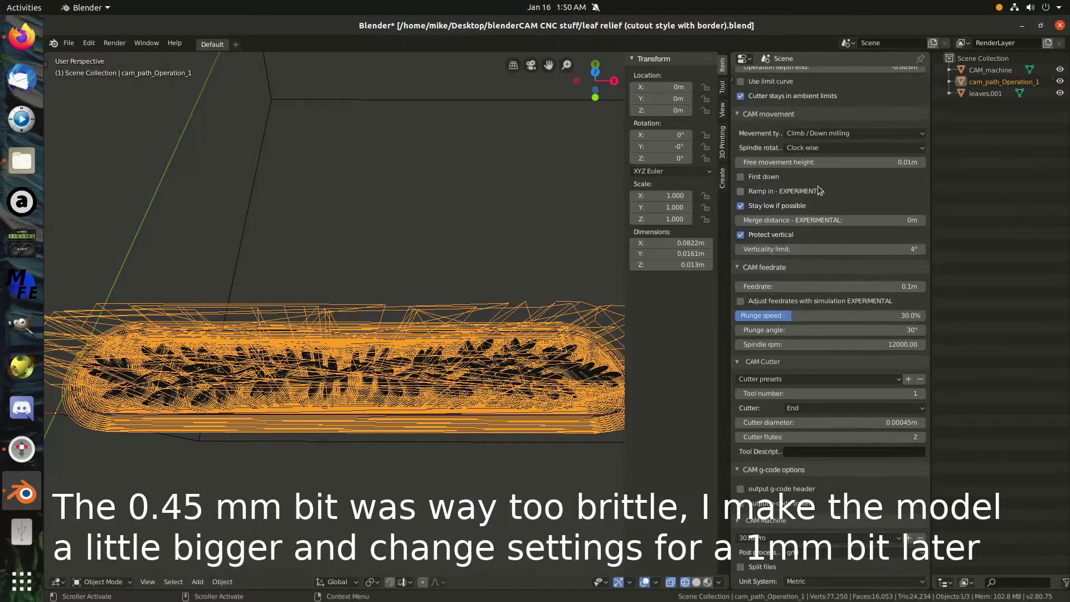
{"action": "scroll", "coordinate": [818, 190], "scroll_direction": "up", "scroll_amount": 6}
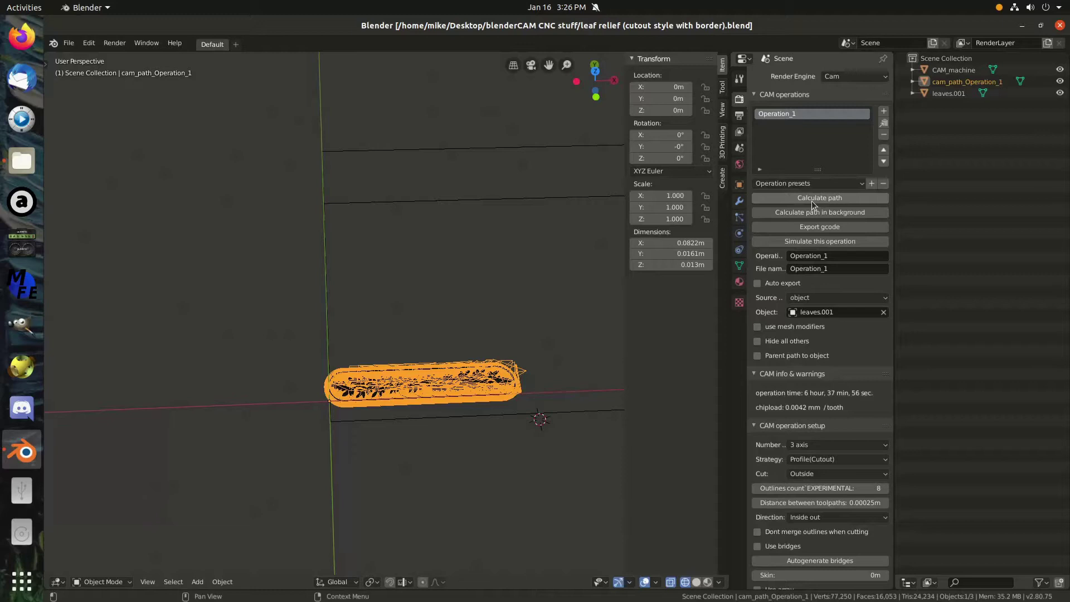
- Keep Operation_1's Source on object and enable Auto export
{"action": "scroll", "coordinate": [812, 145], "scroll_direction": "down", "scroll_amount": 3}
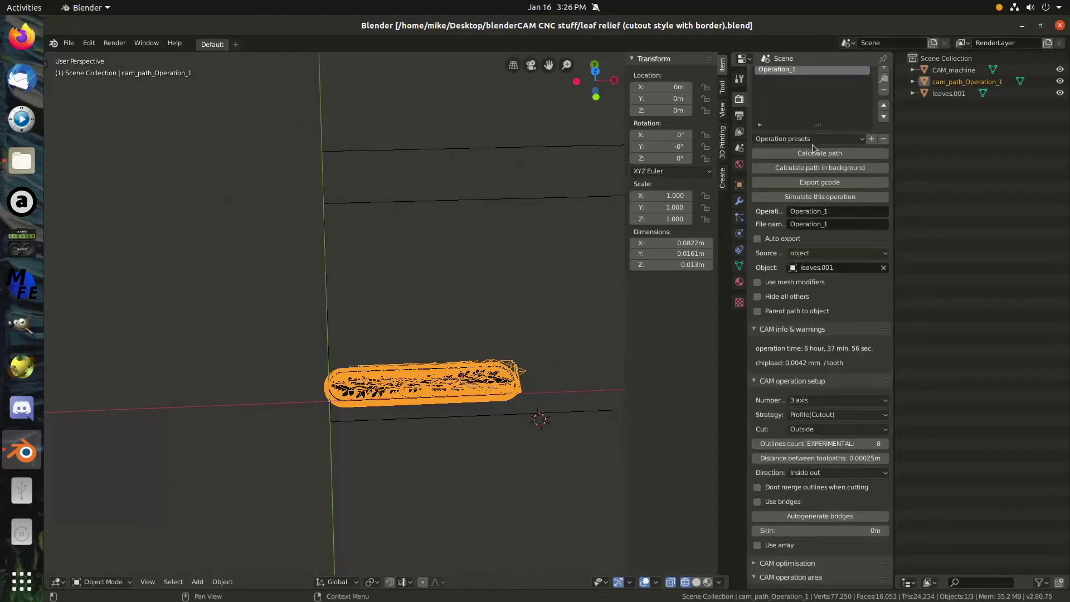
{"action": "scroll", "coordinate": [812, 144], "scroll_direction": "up", "scroll_amount": 3}
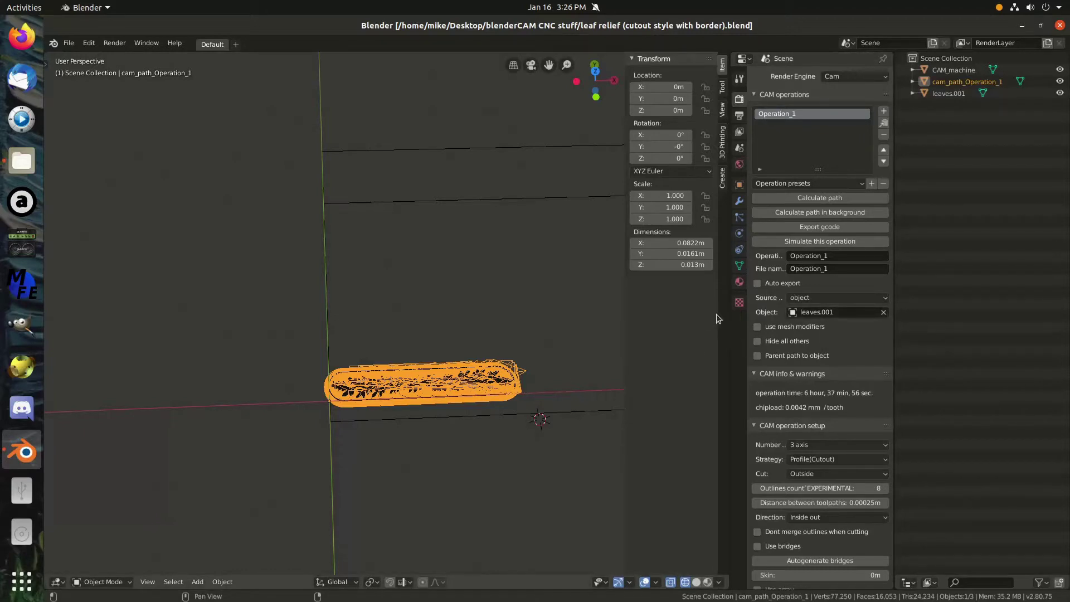
{"action": "left_click", "coordinate": [847, 301]}
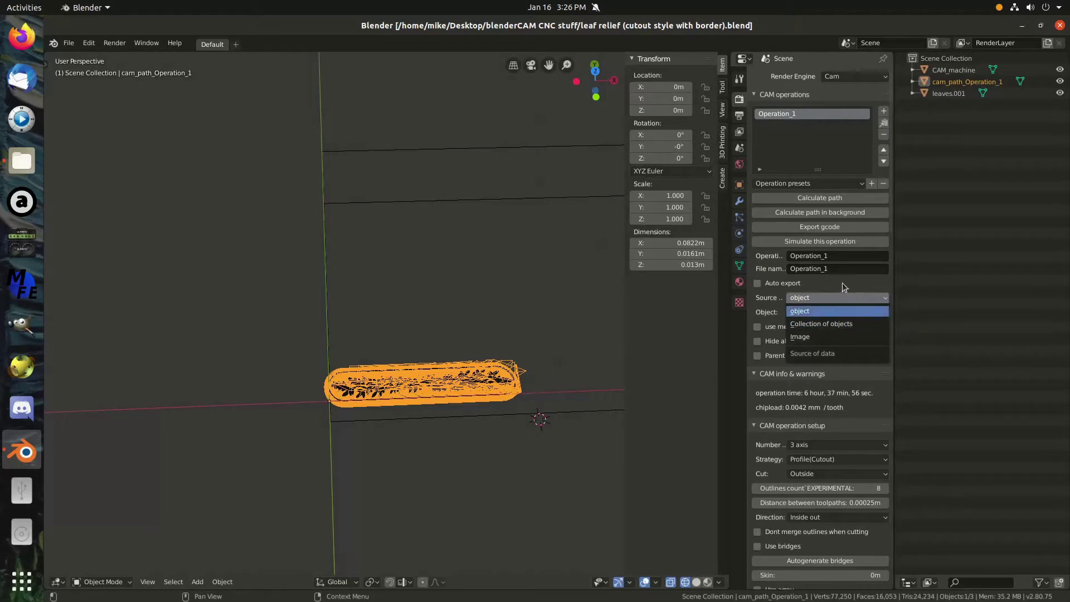
{"action": "left_click", "coordinate": [842, 285]}
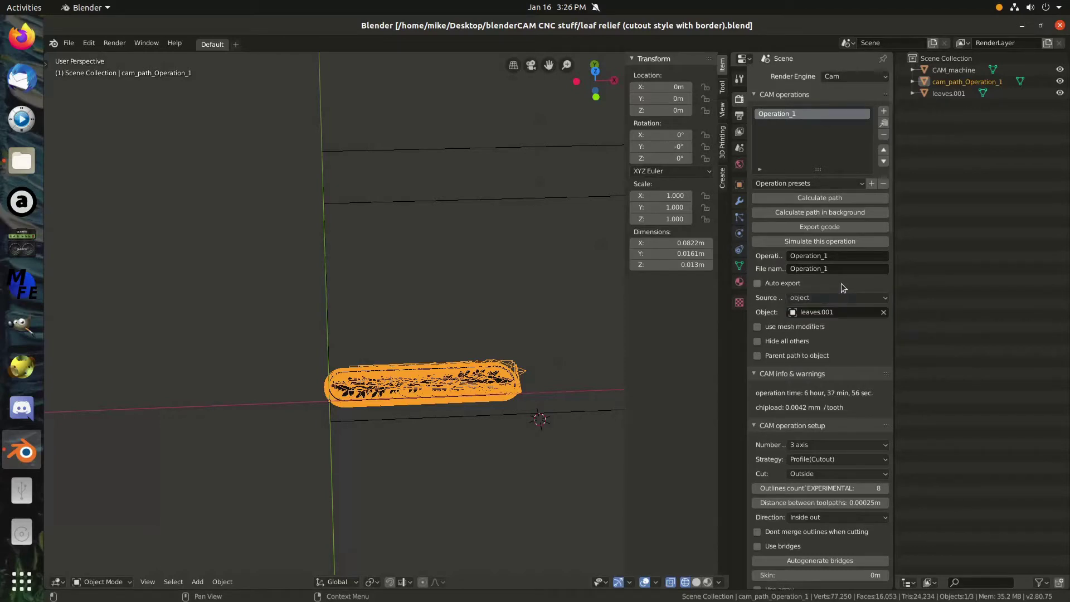
{"action": "left_click", "coordinate": [780, 287]}
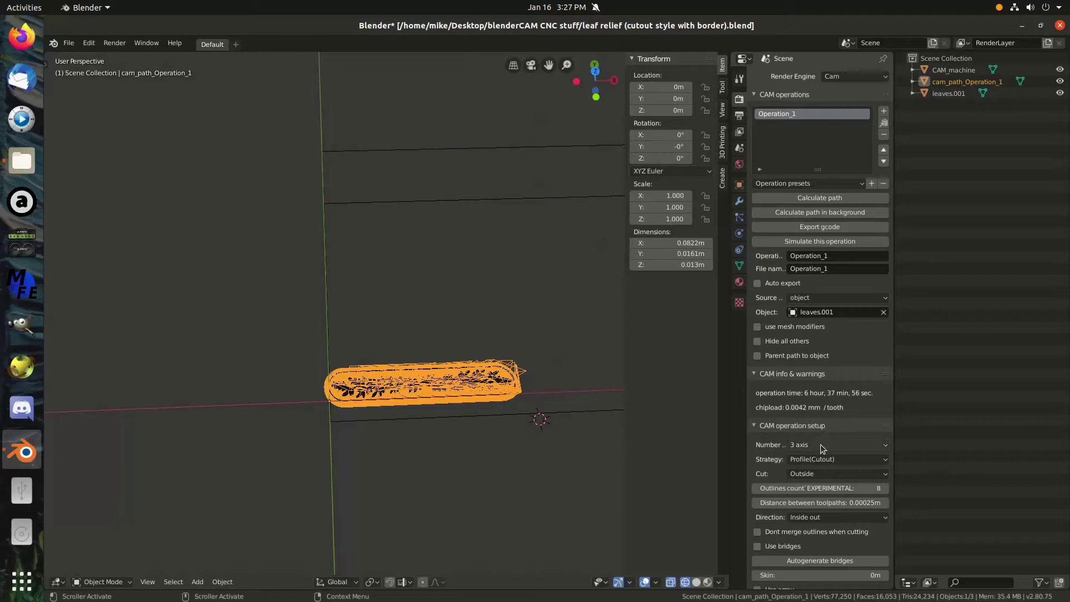
{"action": "scroll", "coordinate": [820, 444], "scroll_direction": "down", "scroll_amount": 1}
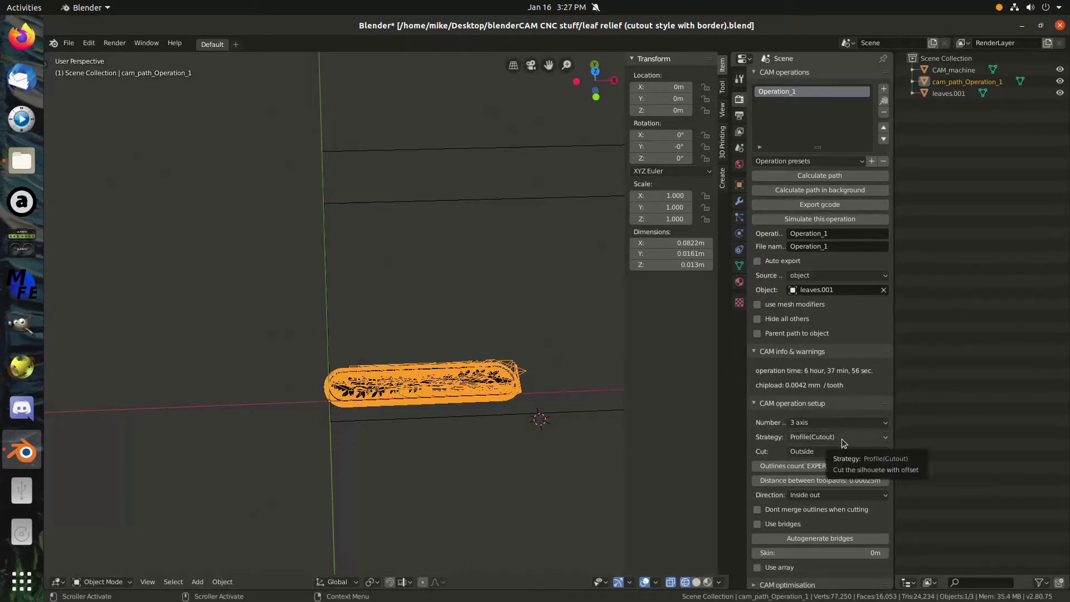
{"action": "left_click", "coordinate": [841, 439]}
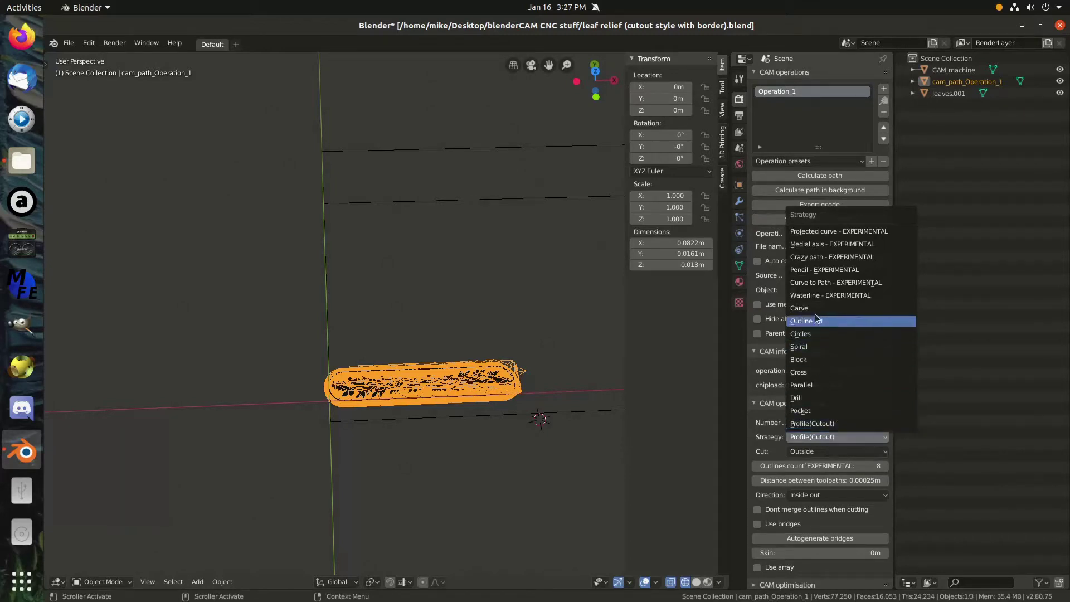
{"action": "left_click", "coordinate": [834, 423]}
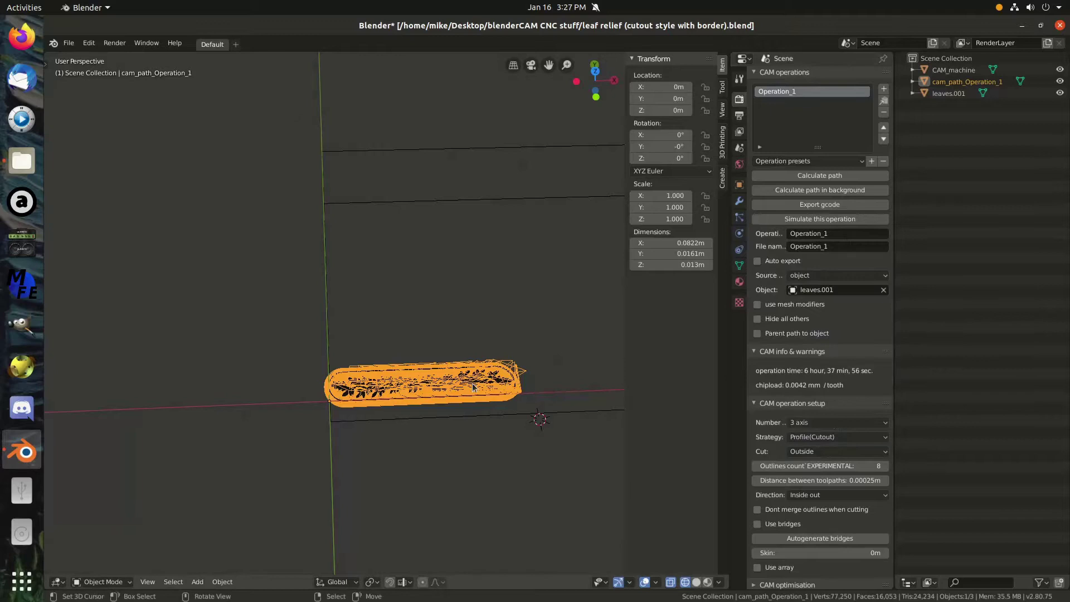
{"action": "scroll", "coordinate": [471, 386], "scroll_direction": "up", "scroll_amount": 3}
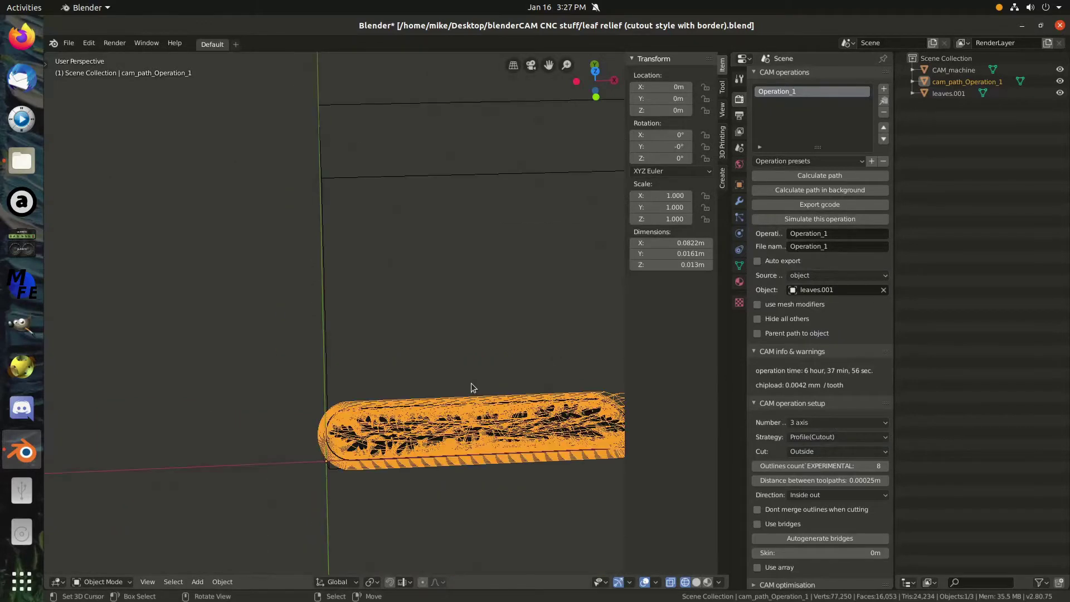
{"action": "left_click", "coordinate": [1062, 82]}
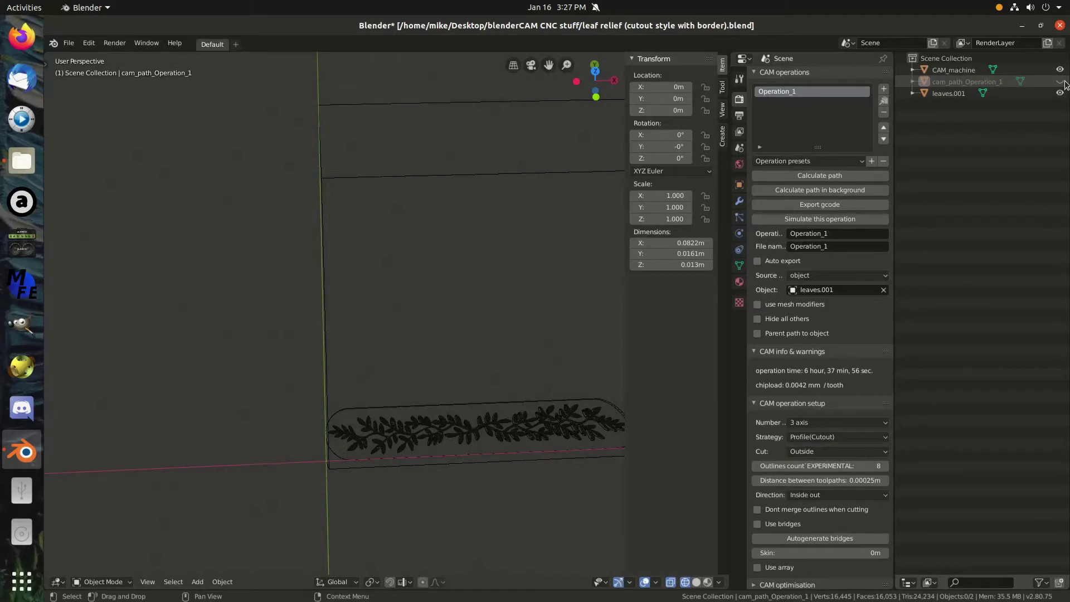
{"action": "left_click", "coordinate": [1061, 82]}
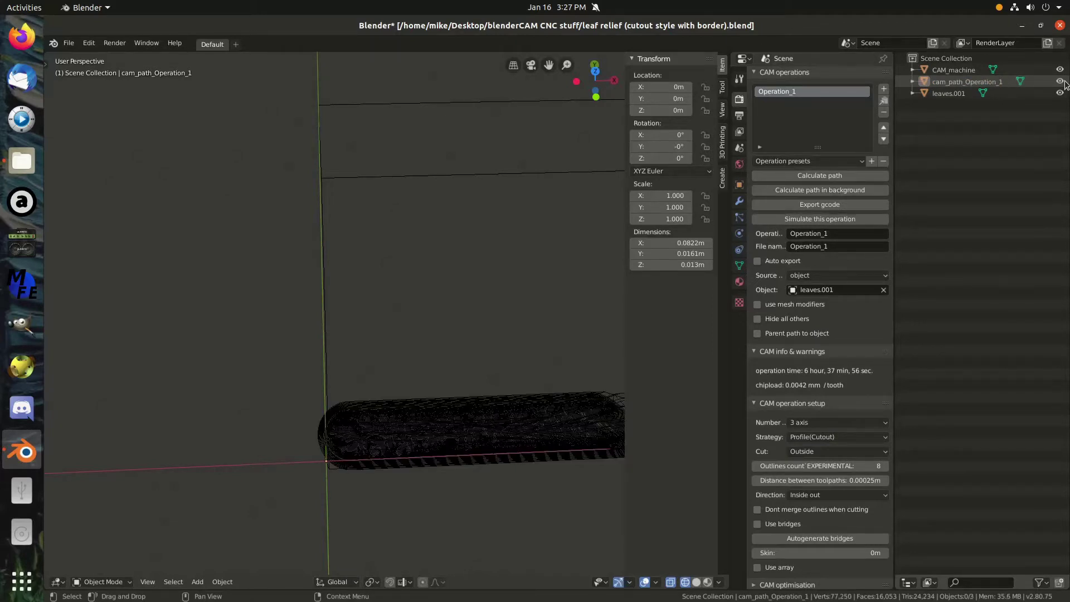
{"action": "left_click", "coordinate": [510, 405]}
{"action": "left_click", "coordinate": [506, 417]}
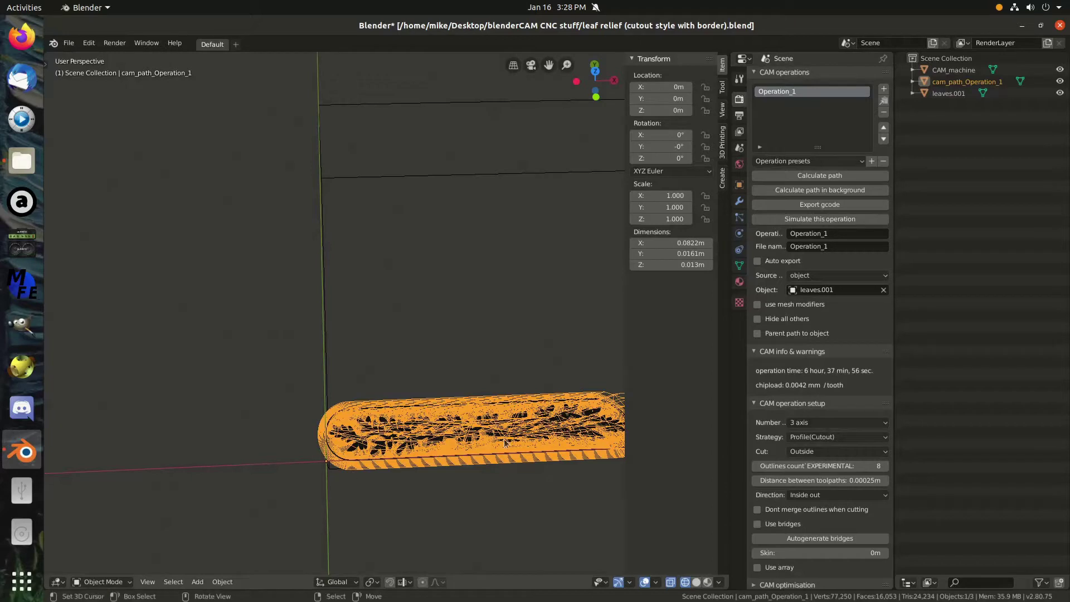
{"action": "scroll", "coordinate": [865, 493], "scroll_direction": "down", "scroll_amount": 1}
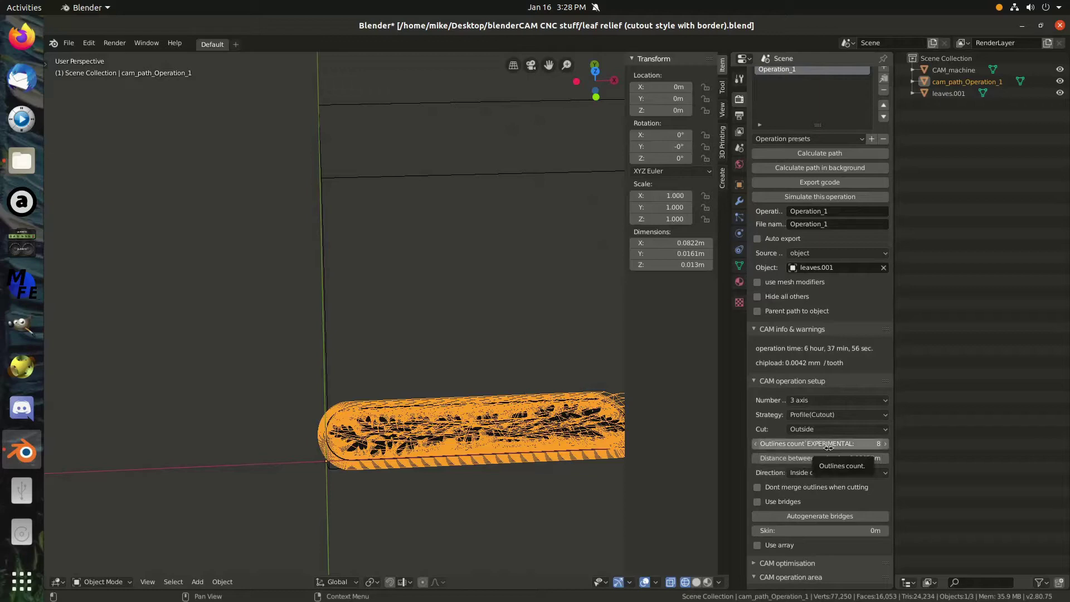
- Walk through and around the Operation_1 toolpath, ending on a raised diagonal view of it
{"action": "key", "text": "shift+grave"}
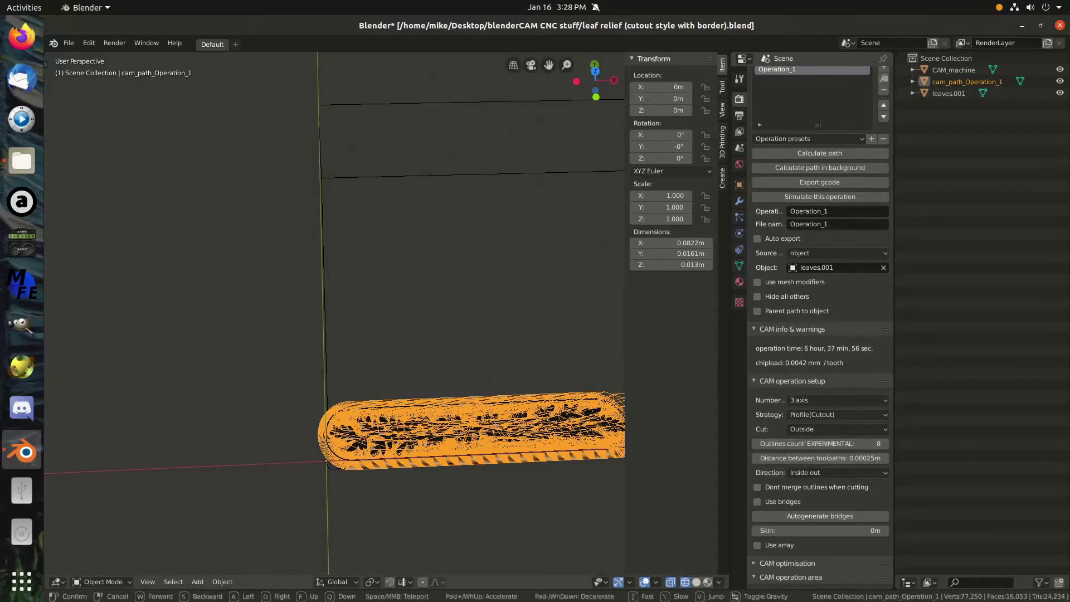
{"action": "key", "text": "w"}
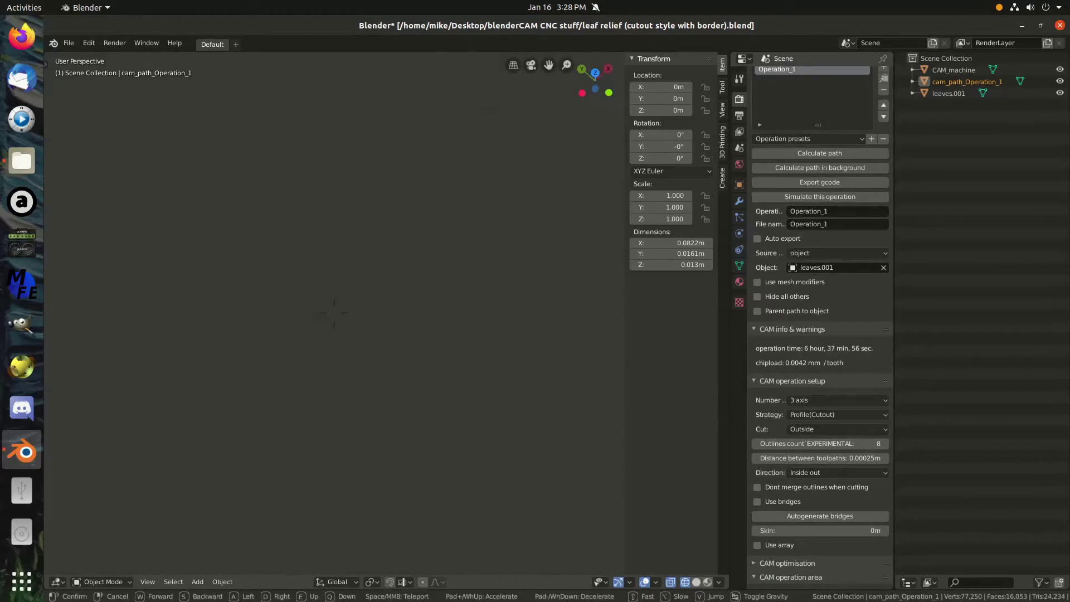
{"action": "key", "text": "s"}
{"action": "key", "text": "w"}
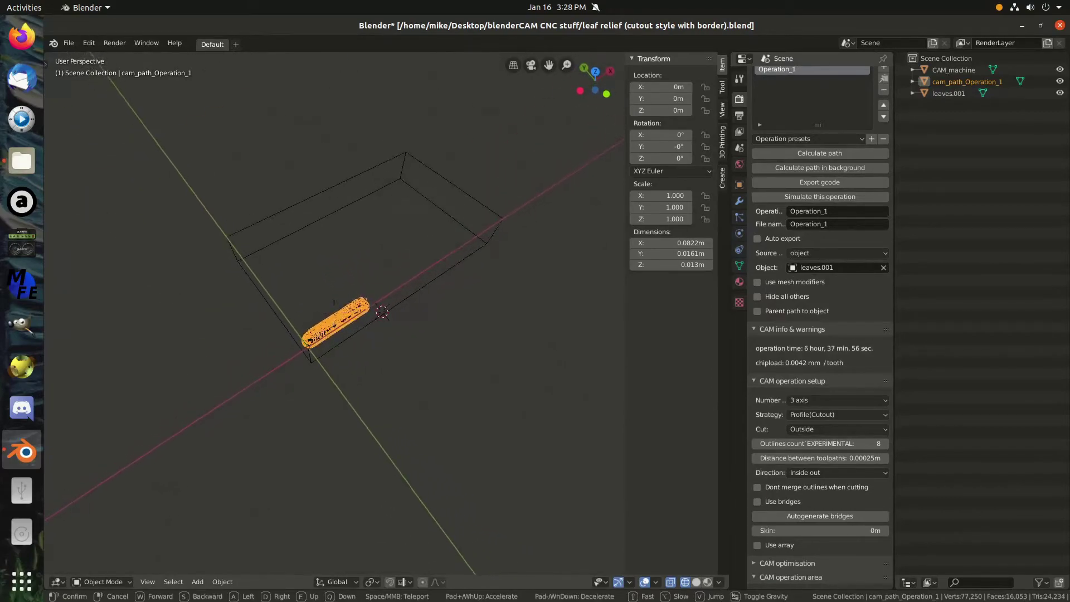
{"action": "key", "text": "w"}
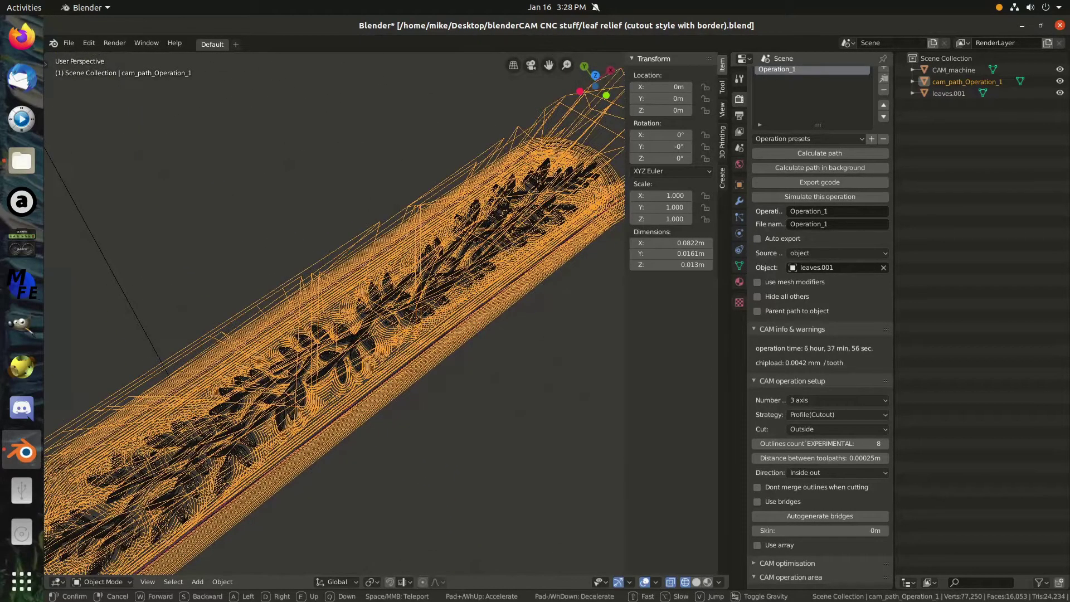
{"action": "key", "text": "w"}
{"action": "mouse_move", "coordinate": [334, 312]}
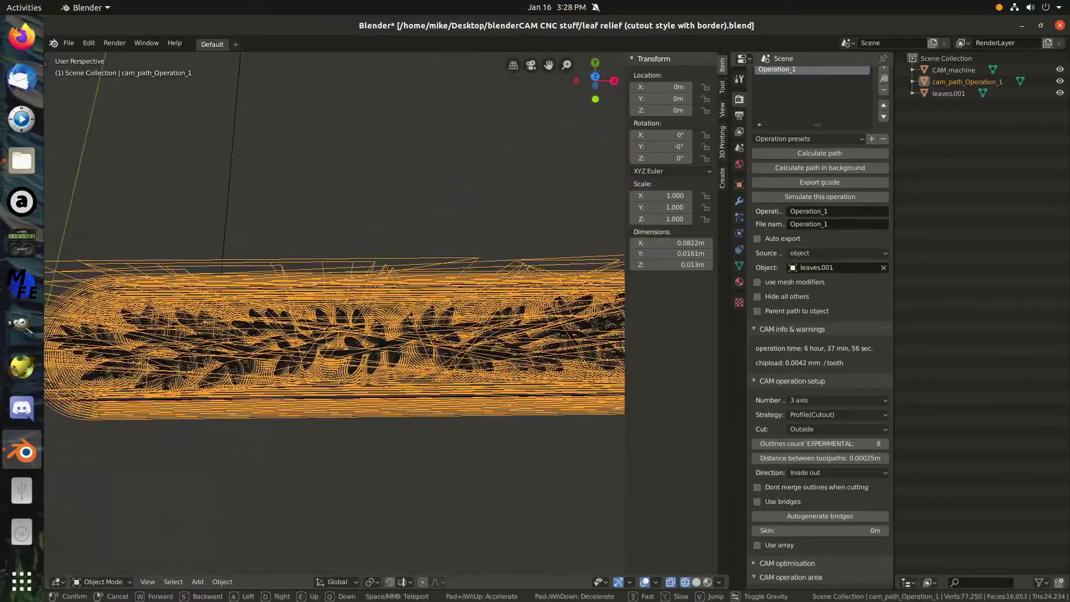
{"action": "key", "text": "w"}
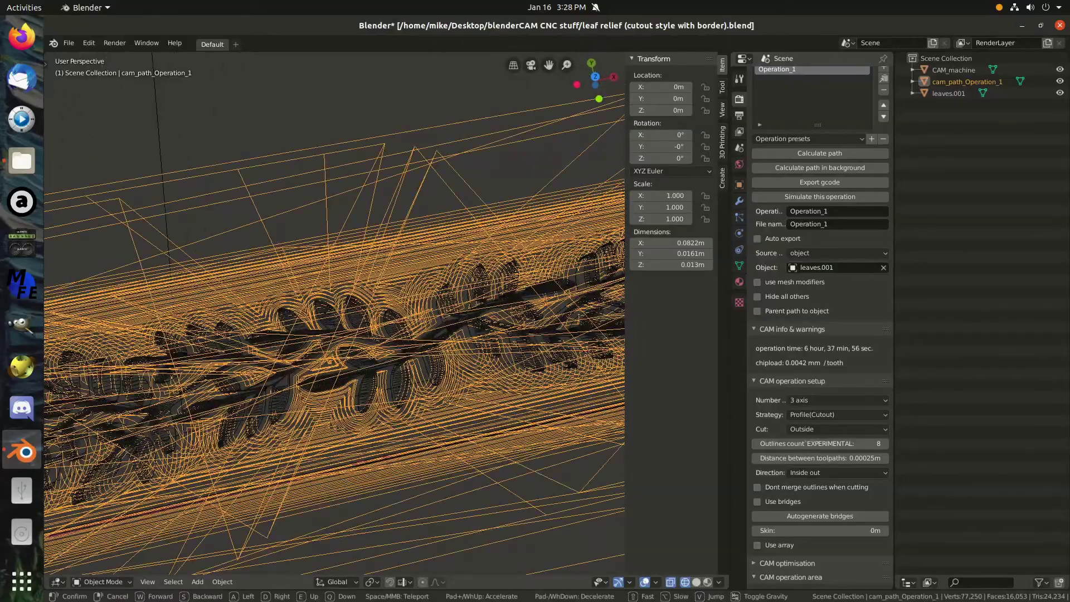
{"action": "key", "text": "w"}
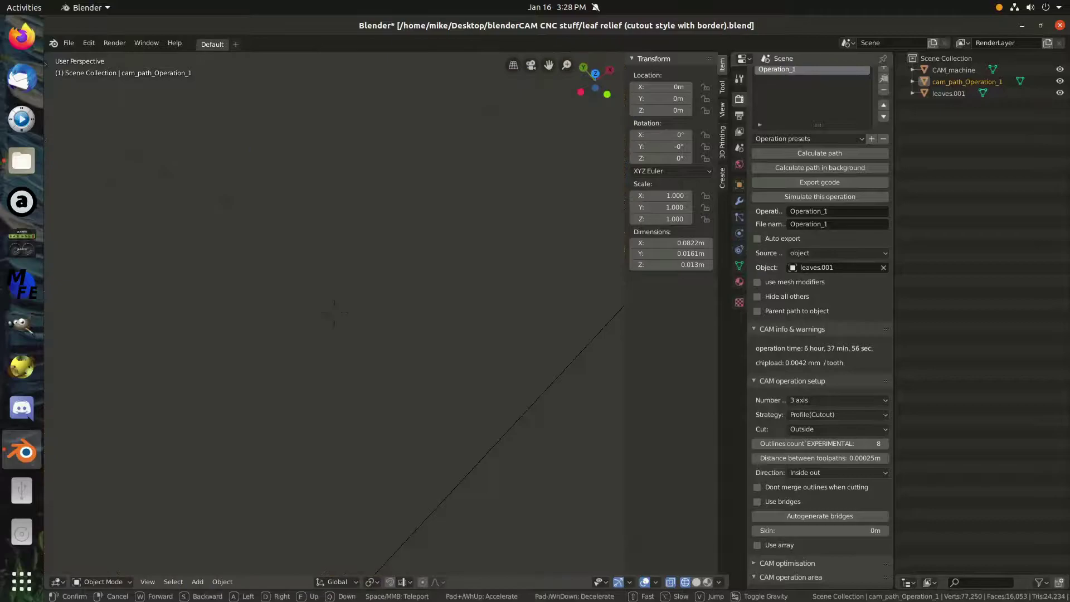
{"action": "key", "text": "s"}
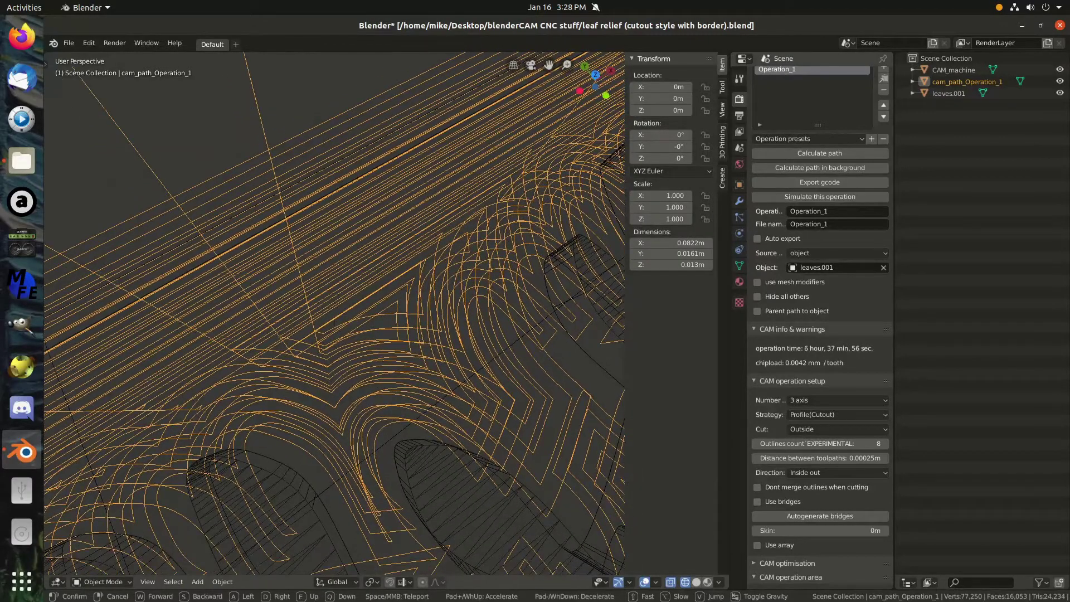
{"action": "key", "text": "w"}
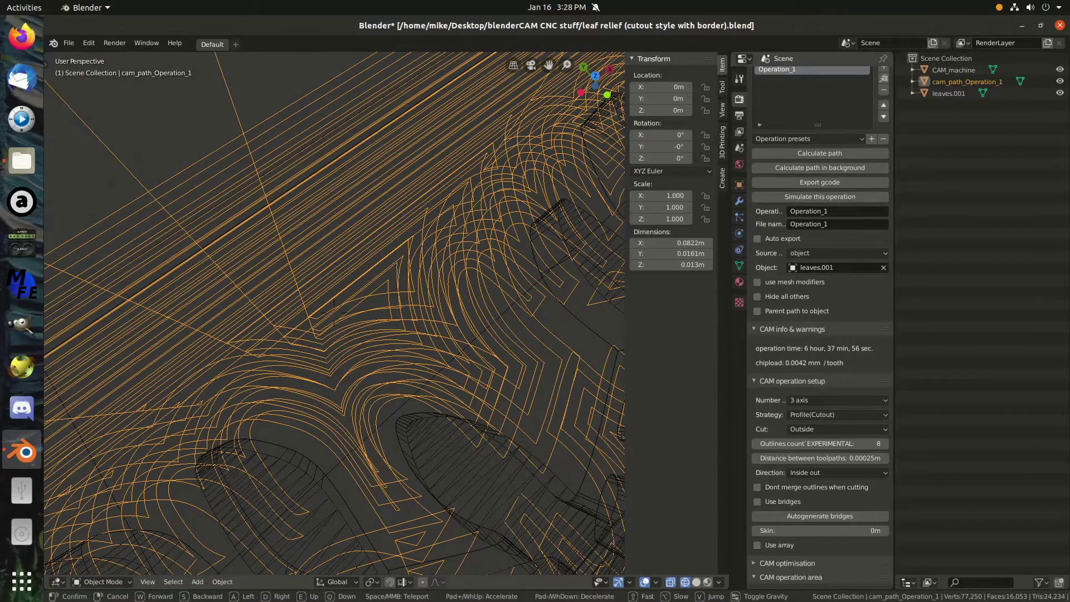
{"action": "key", "text": "w"}
{"action": "key", "text": "w"}
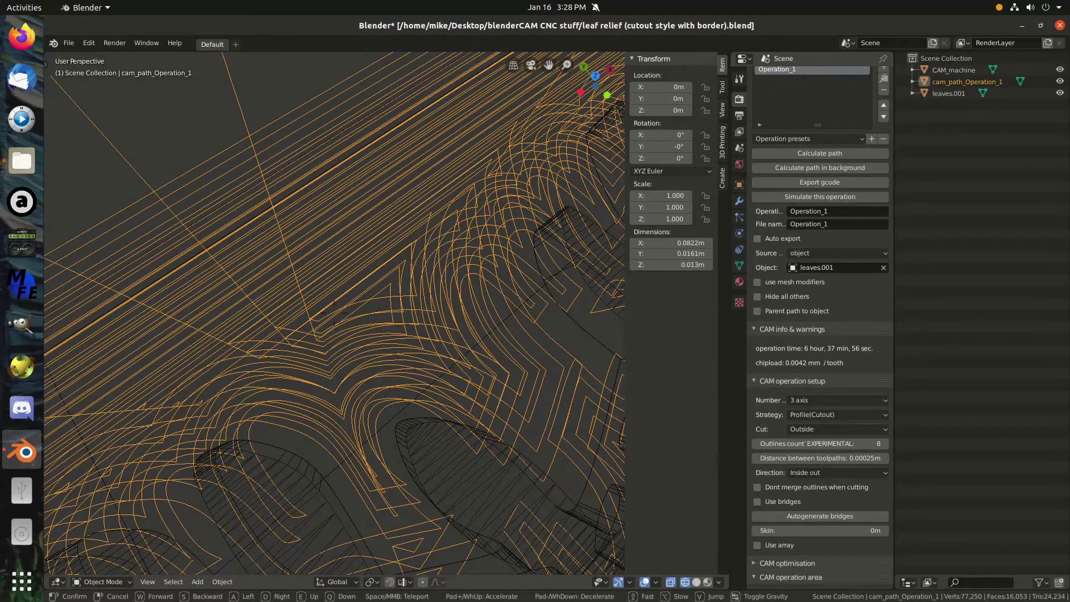
{"action": "key", "text": "w"}
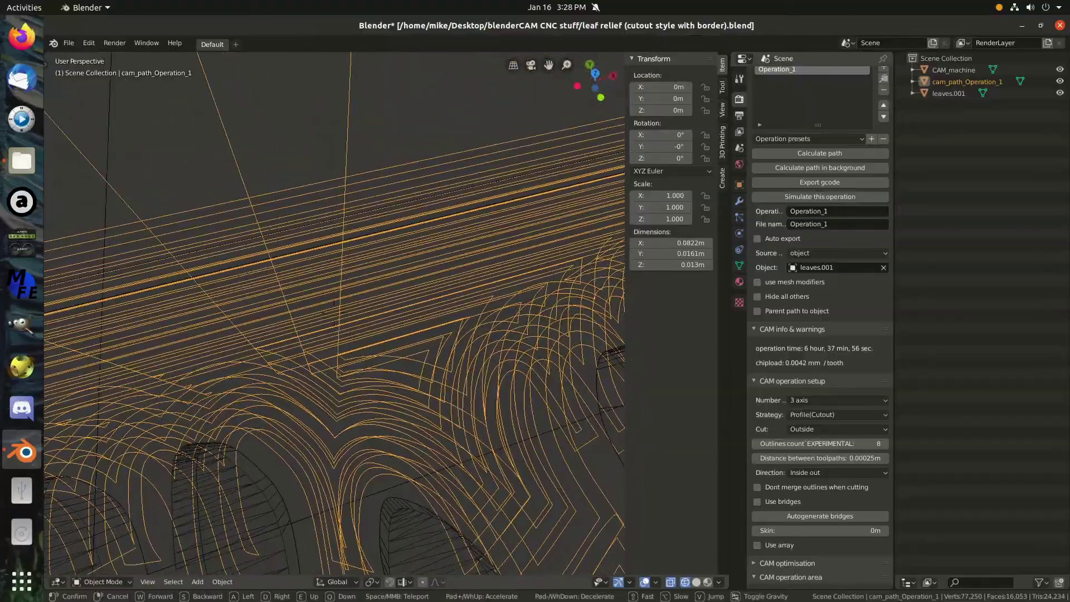
{"action": "key", "text": "w"}
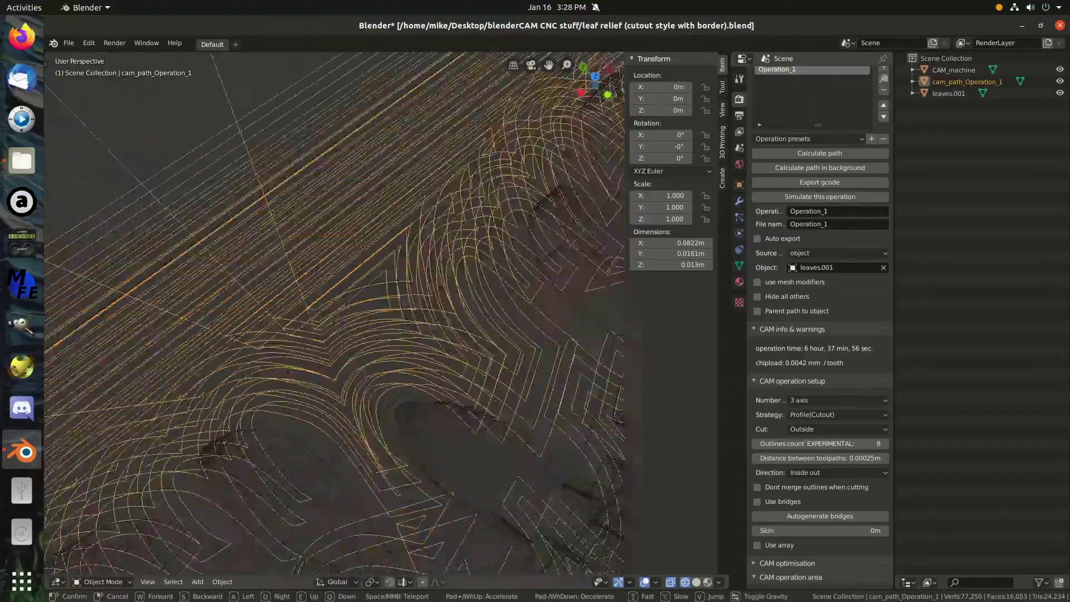
{"action": "key", "text": "s"}
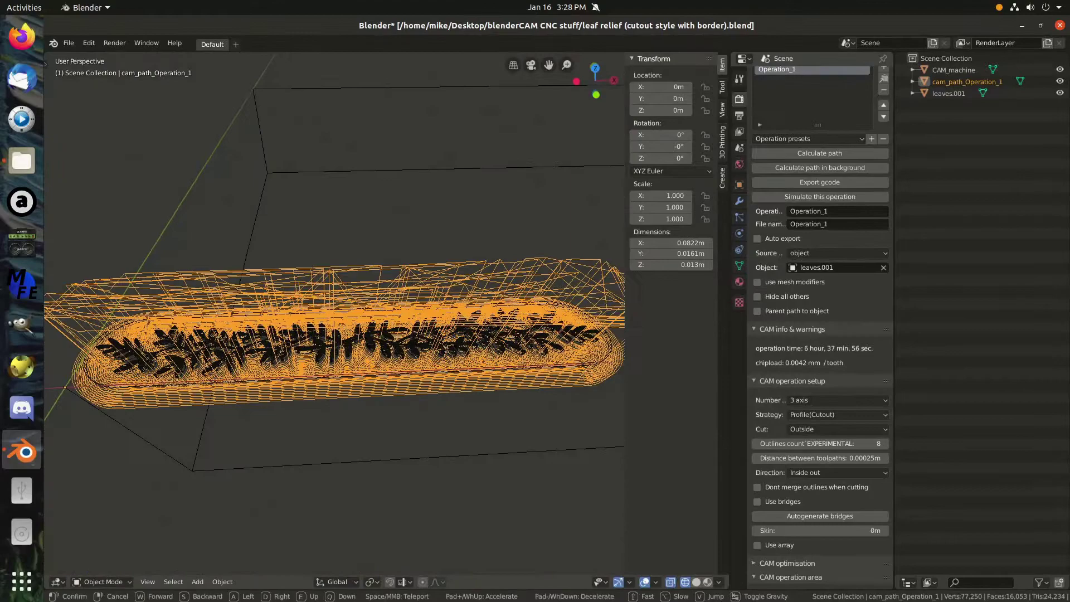
{"action": "key", "text": "e"}
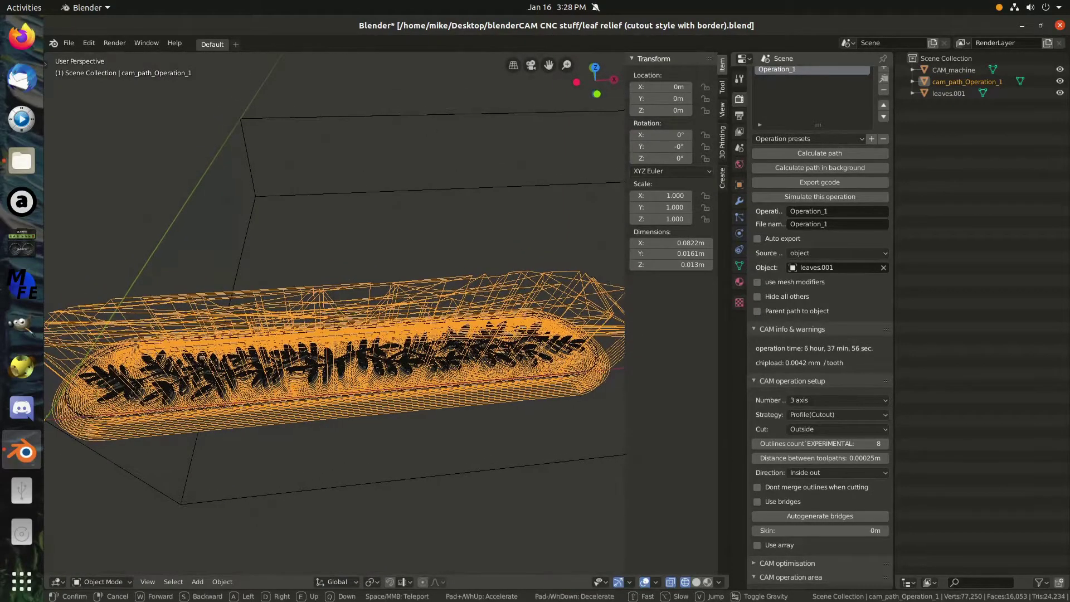
{"action": "key", "text": "w"}
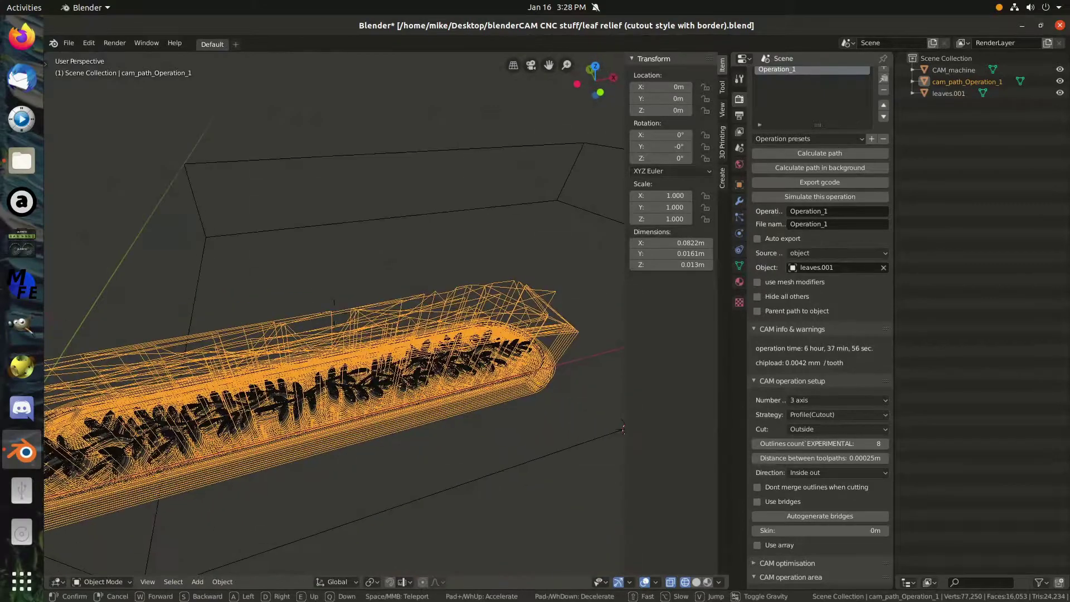
{"action": "key", "text": "Return"}
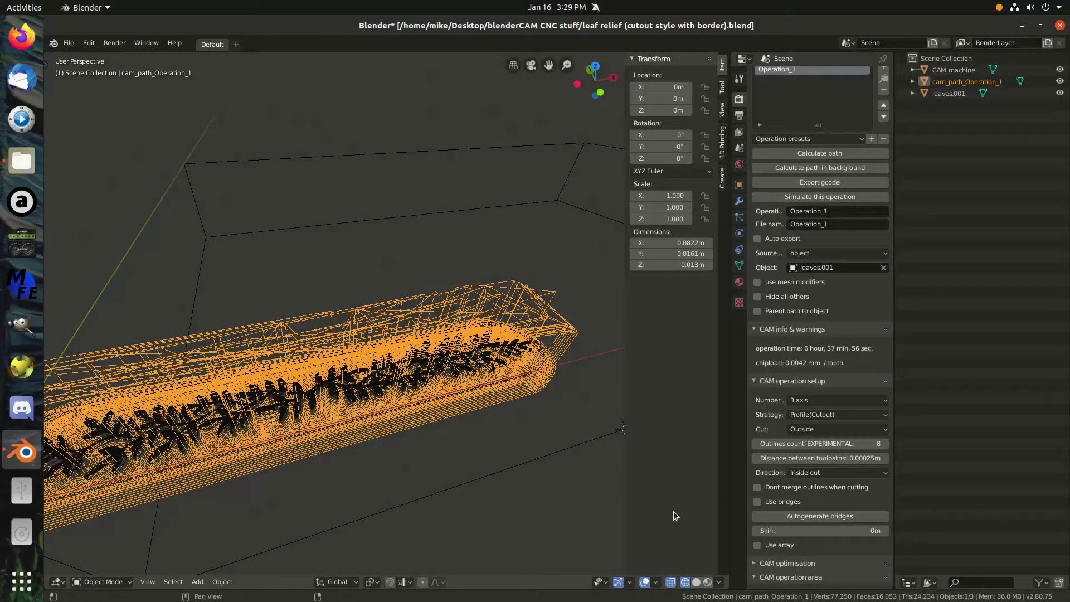
- Expand CAM optimisation and scroll through its Reduce path points and sampling options
{"action": "scroll", "coordinate": [817, 506], "scroll_direction": "down", "scroll_amount": 3}
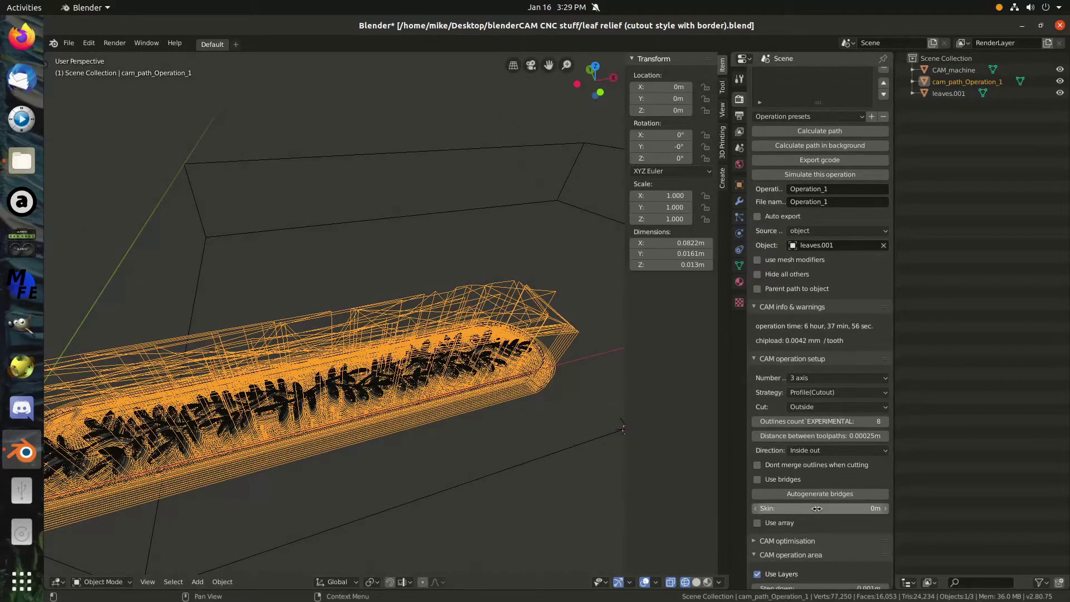
{"action": "scroll", "coordinate": [817, 509], "scroll_direction": "down", "scroll_amount": 4}
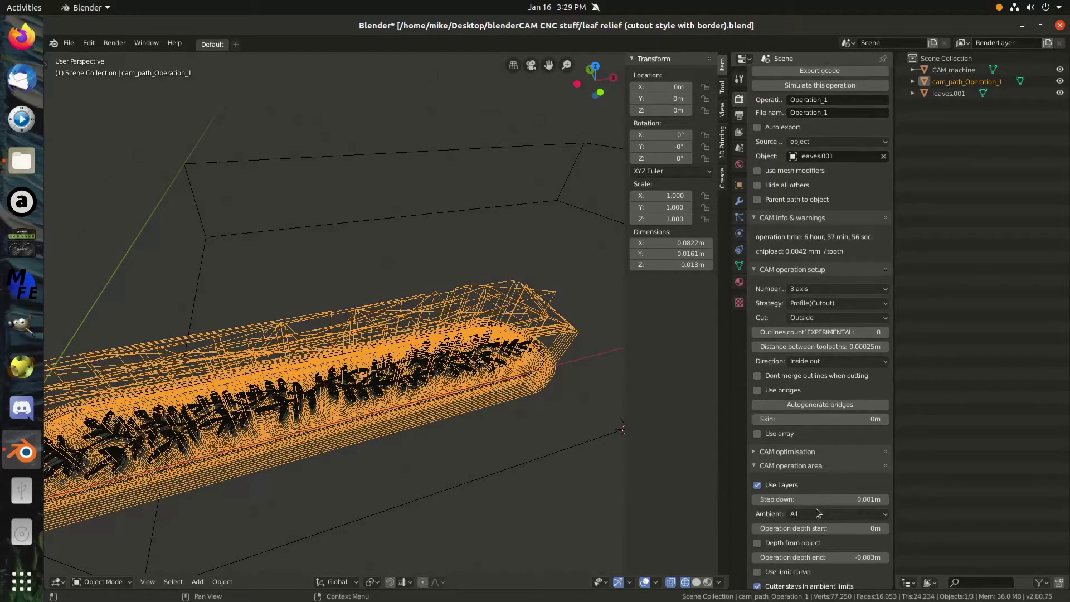
{"action": "scroll", "coordinate": [817, 510], "scroll_direction": "down", "scroll_amount": 1}
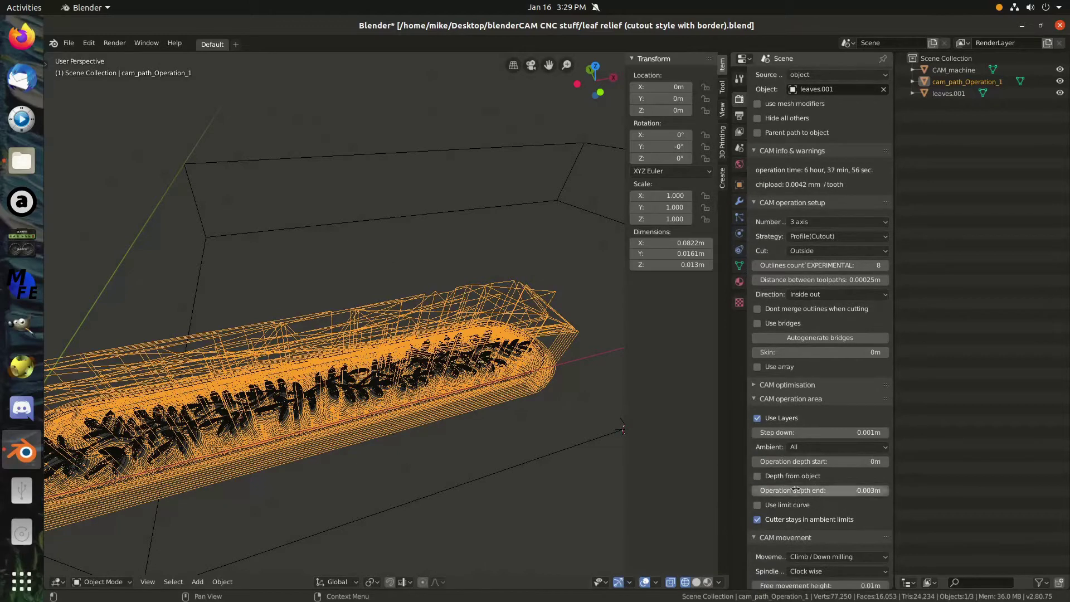
{"action": "left_click", "coordinate": [755, 386]}
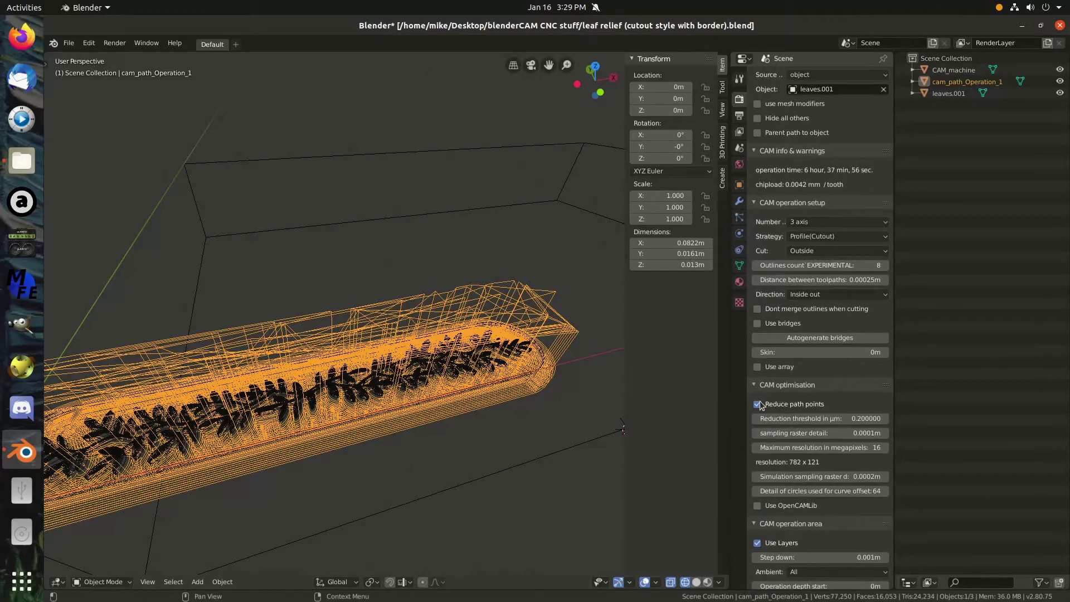
{"action": "scroll", "coordinate": [769, 415], "scroll_direction": "down", "scroll_amount": 1}
{"action": "scroll", "coordinate": [770, 415], "scroll_direction": "down", "scroll_amount": 5}
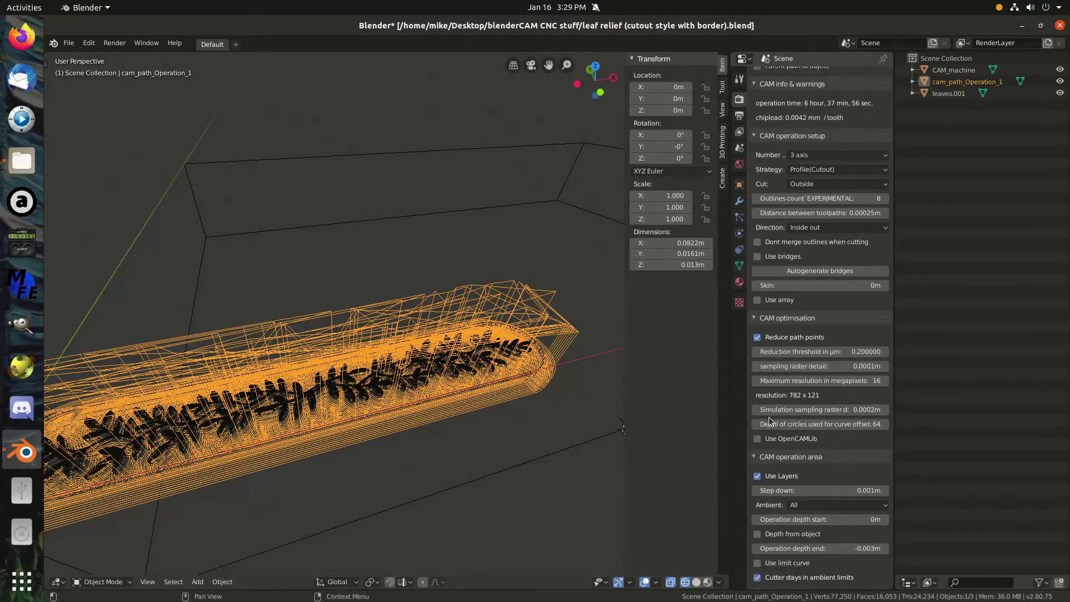
{"action": "scroll", "coordinate": [769, 417], "scroll_direction": "down", "scroll_amount": 2}
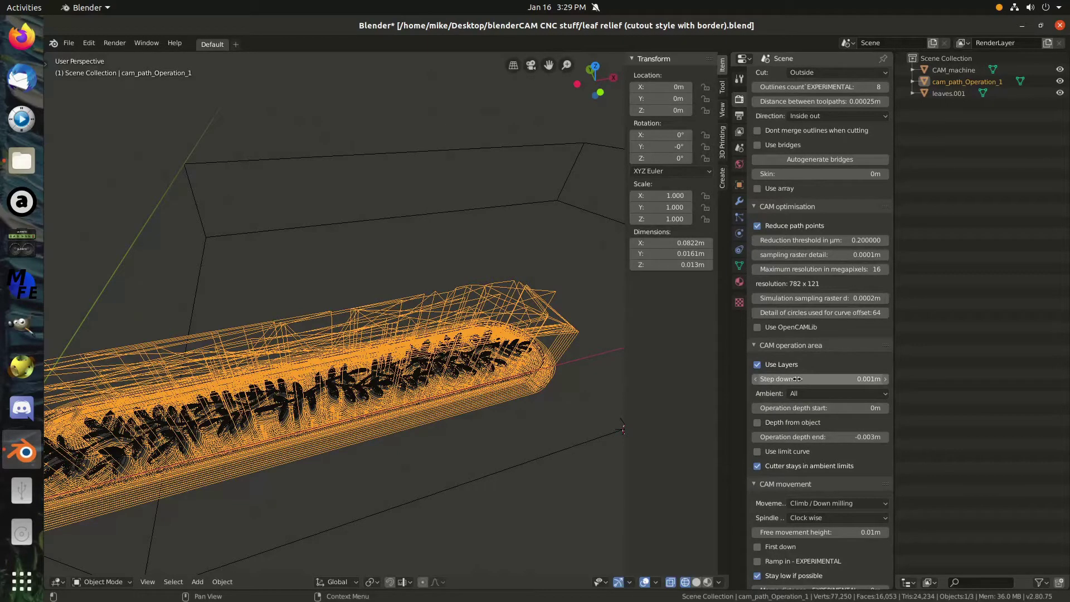
{"action": "scroll", "coordinate": [776, 355], "scroll_direction": "down", "scroll_amount": 1}
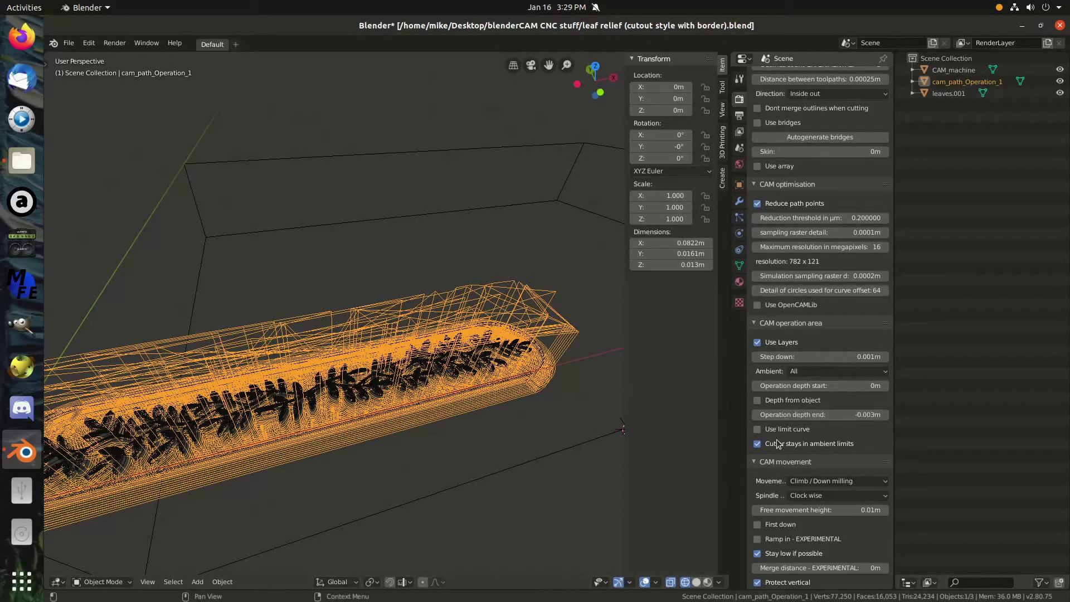
- Review movement, feedrate and the 2-flute 0.00045m cutter at 12000 rpm, down to Machine presets
{"action": "scroll", "coordinate": [779, 444], "scroll_direction": "down", "scroll_amount": 1}
{"action": "scroll", "coordinate": [779, 444], "scroll_direction": "down", "scroll_amount": 3}
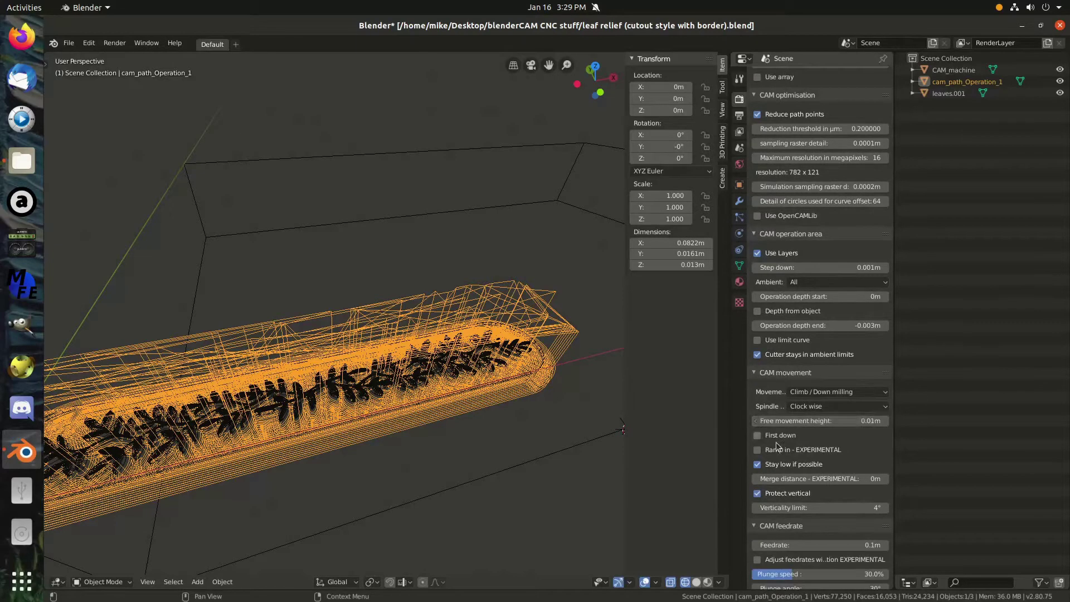
{"action": "scroll", "coordinate": [820, 412], "scroll_direction": "down", "scroll_amount": 2}
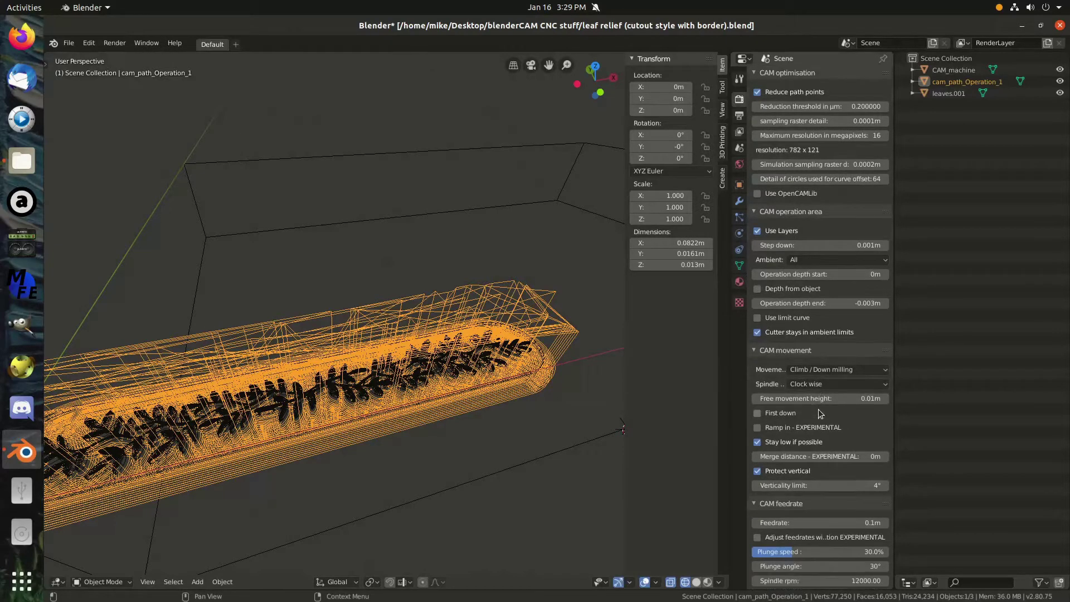
{"action": "scroll", "coordinate": [818, 414], "scroll_direction": "down", "scroll_amount": 1}
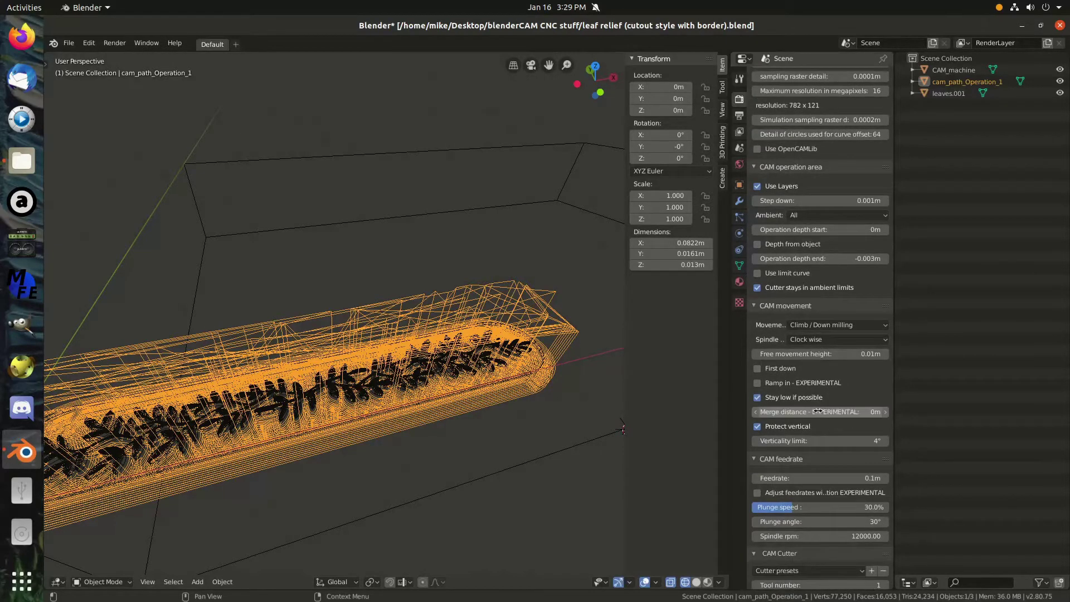
{"action": "scroll", "coordinate": [817, 411], "scroll_direction": "down", "scroll_amount": 2}
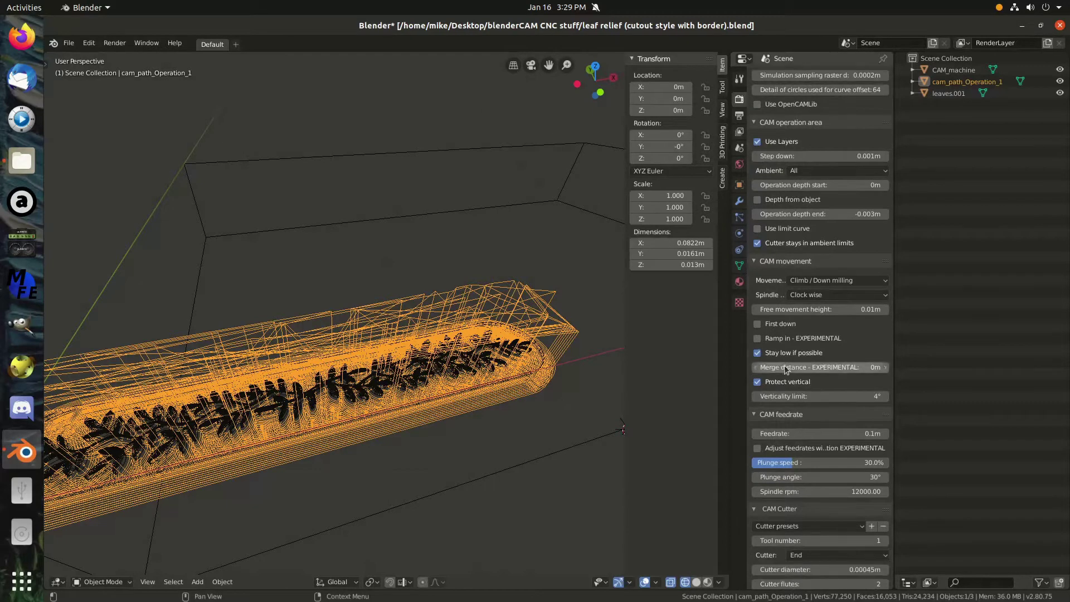
{"action": "scroll", "coordinate": [772, 394], "scroll_direction": "down", "scroll_amount": 4}
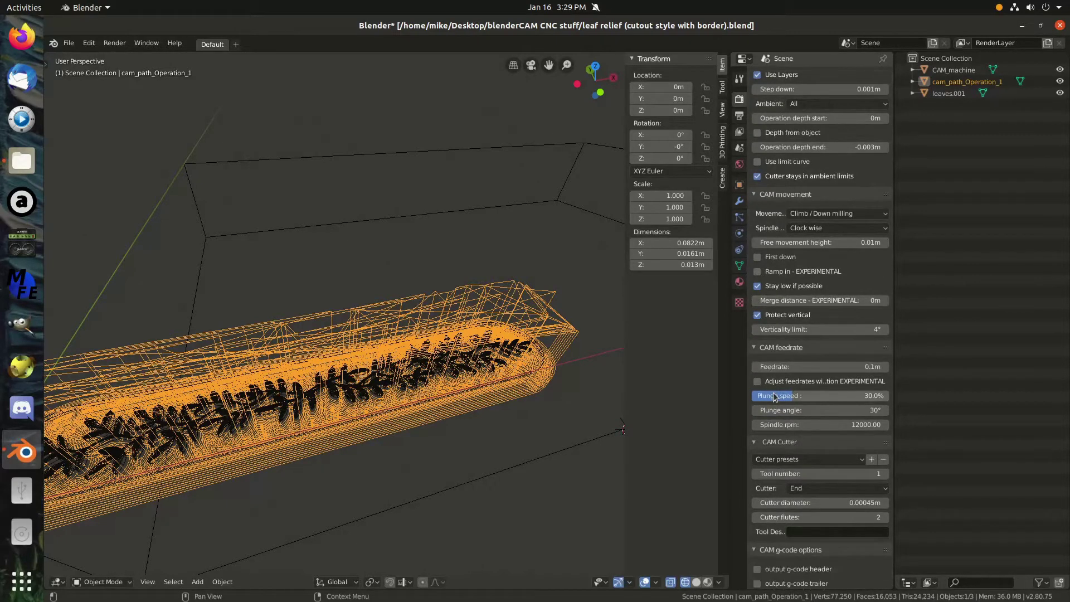
{"action": "scroll", "coordinate": [773, 395], "scroll_direction": "down", "scroll_amount": 1}
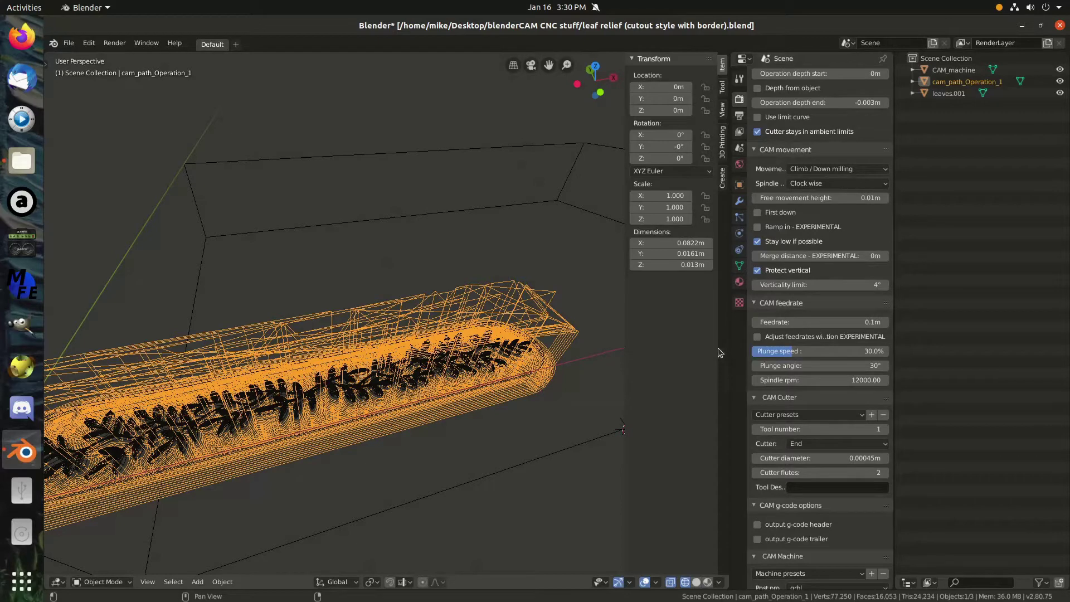
{"action": "scroll", "coordinate": [814, 408], "scroll_direction": "down", "scroll_amount": 2}
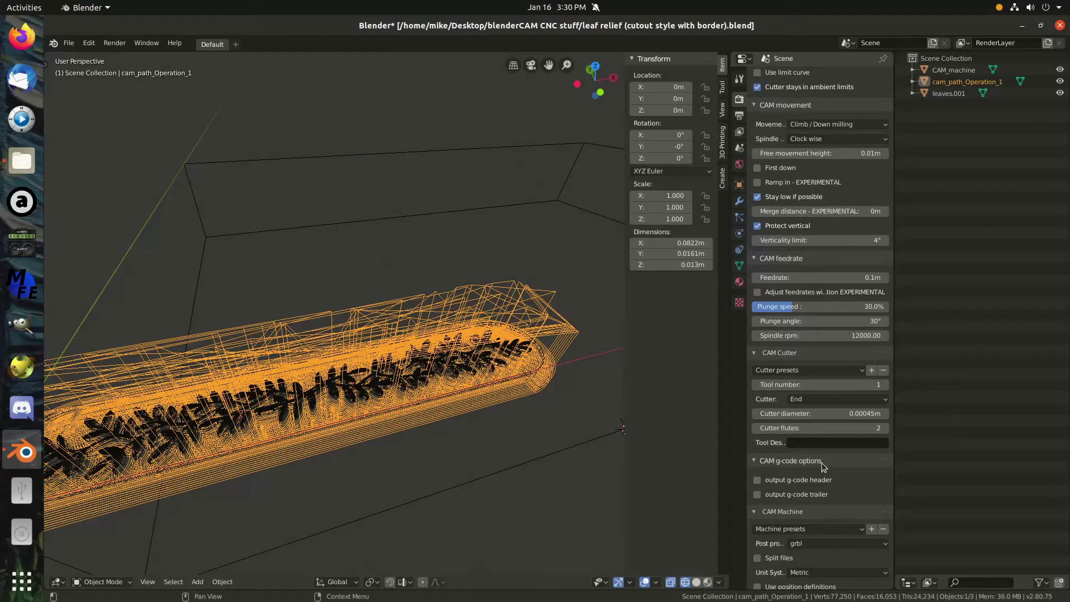
{"action": "scroll", "coordinate": [822, 464], "scroll_direction": "down", "scroll_amount": 1}
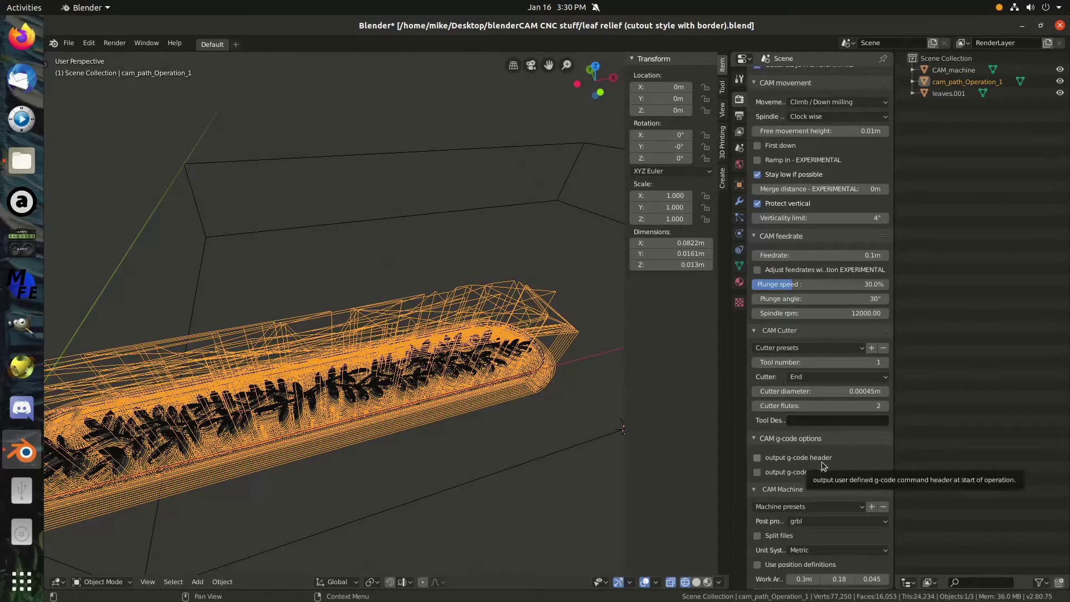
{"action": "scroll", "coordinate": [822, 464], "scroll_direction": "down", "scroll_amount": 1}
{"action": "scroll", "coordinate": [823, 466], "scroll_direction": "down", "scroll_amount": 1}
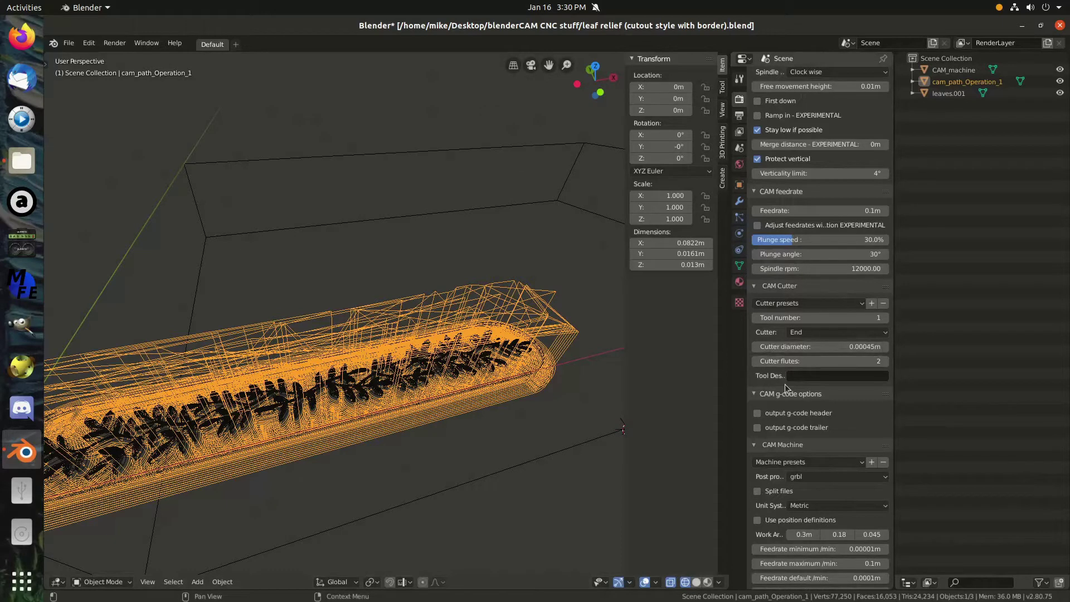
{"action": "scroll", "coordinate": [784, 385], "scroll_direction": "down", "scroll_amount": 1}
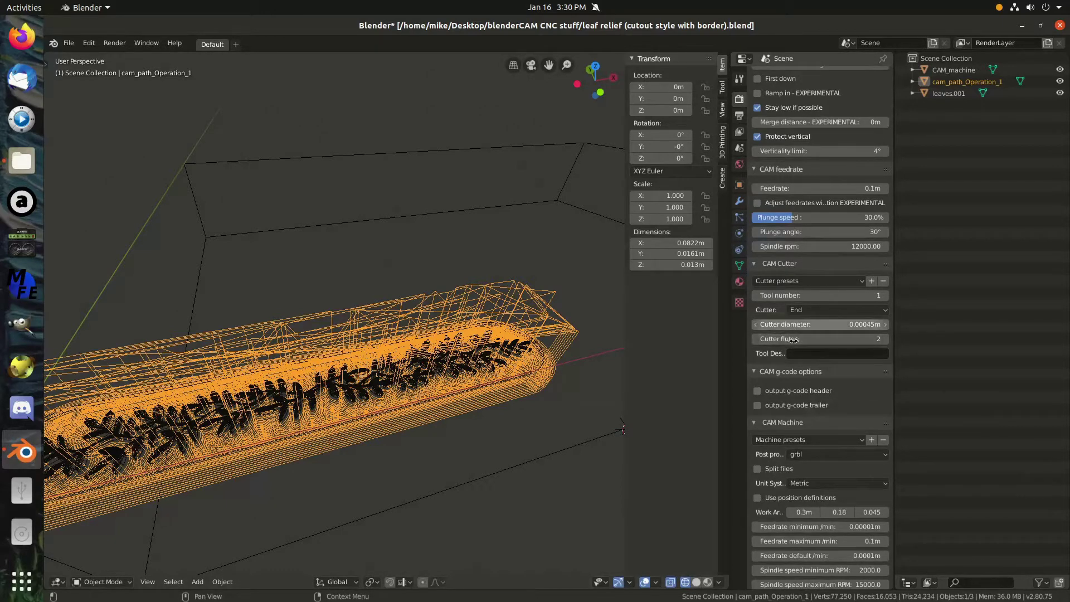
{"action": "scroll", "coordinate": [797, 398], "scroll_direction": "down", "scroll_amount": 2}
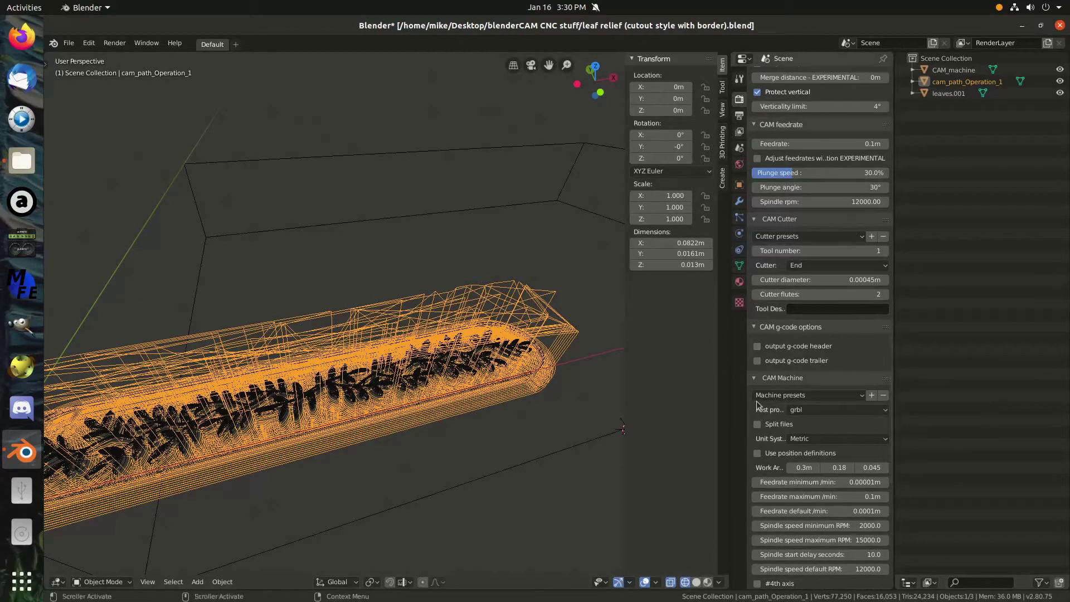
- Apply the 3018 Pro machine preset and review its 0.1m feedrate limit
{"action": "left_click", "coordinate": [863, 396]}
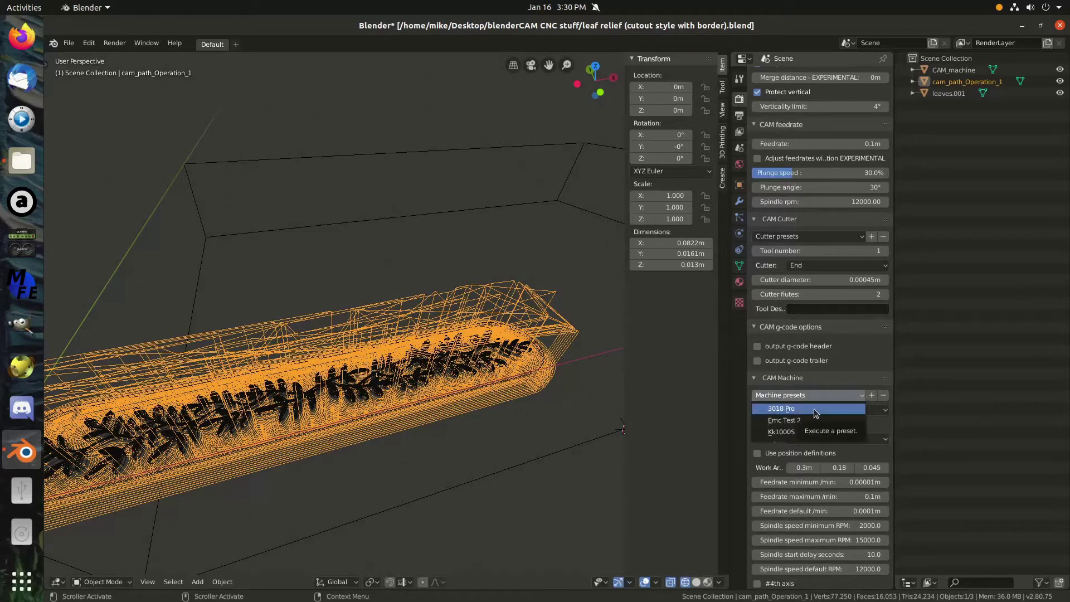
{"action": "left_click", "coordinate": [815, 409]}
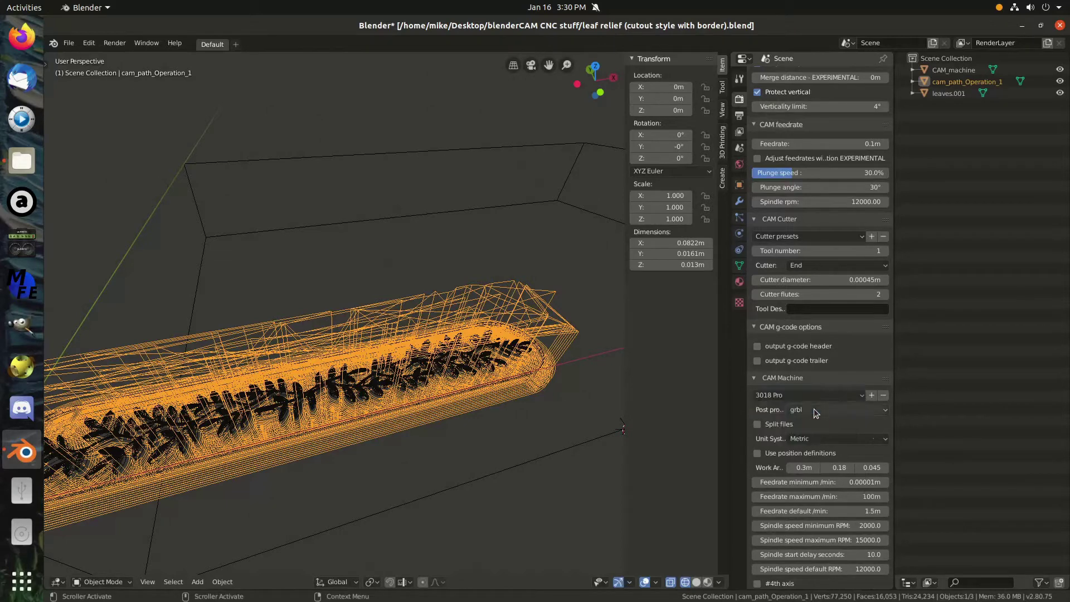
{"action": "scroll", "coordinate": [815, 411], "scroll_direction": "down", "scroll_amount": 5}
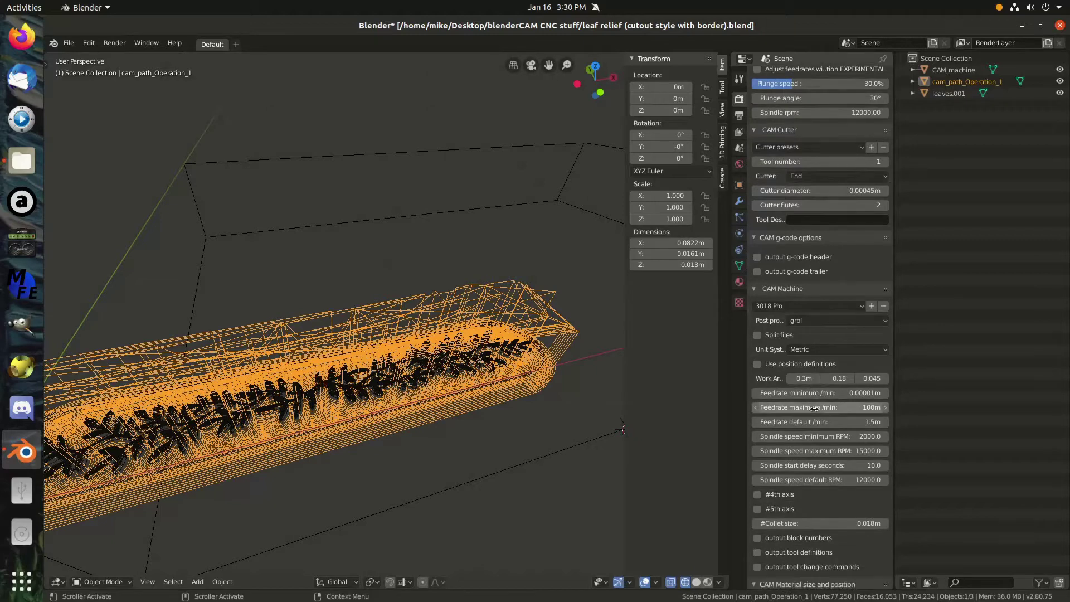
{"action": "scroll", "coordinate": [815, 410], "scroll_direction": "down", "scroll_amount": 4}
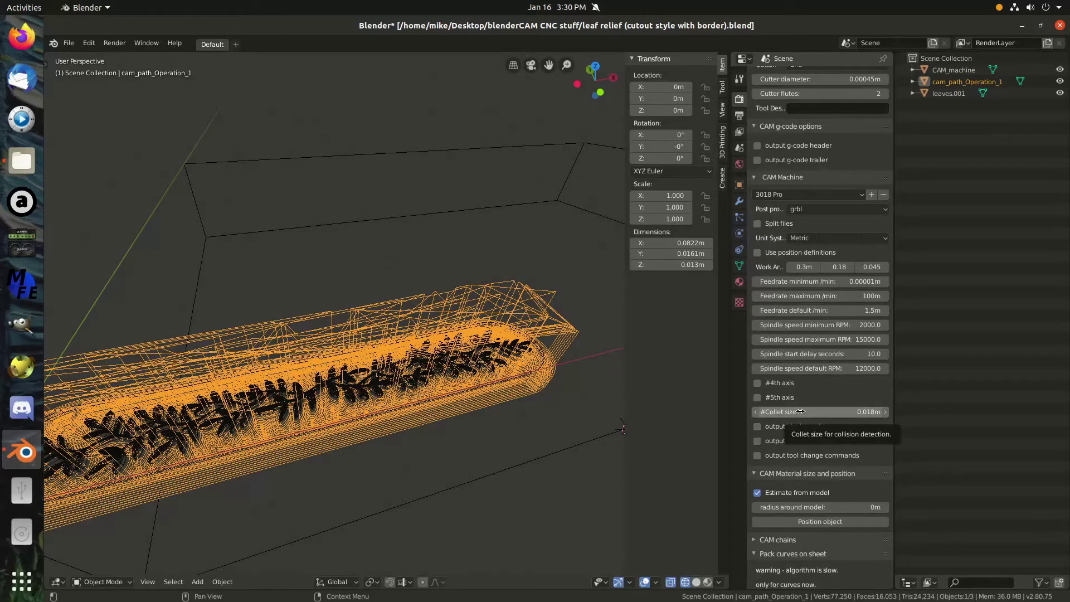
{"action": "scroll", "coordinate": [817, 438], "scroll_direction": "down", "scroll_amount": 1}
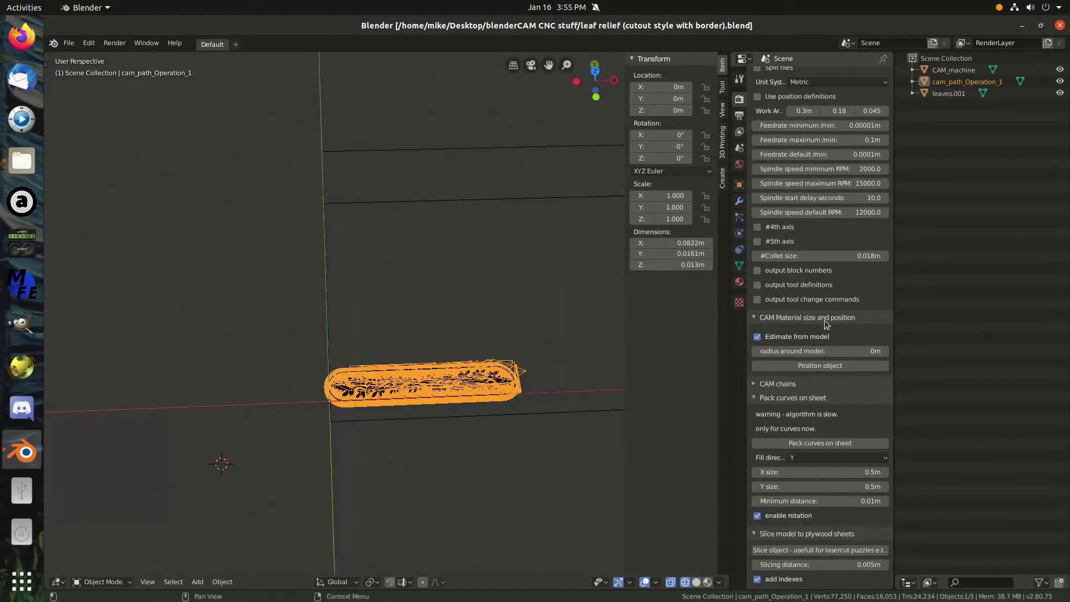
- Move leaves.001 upward and reposition it automatically onto the material
{"action": "scroll", "coordinate": [600, 392], "scroll_direction": "up", "scroll_amount": 3}
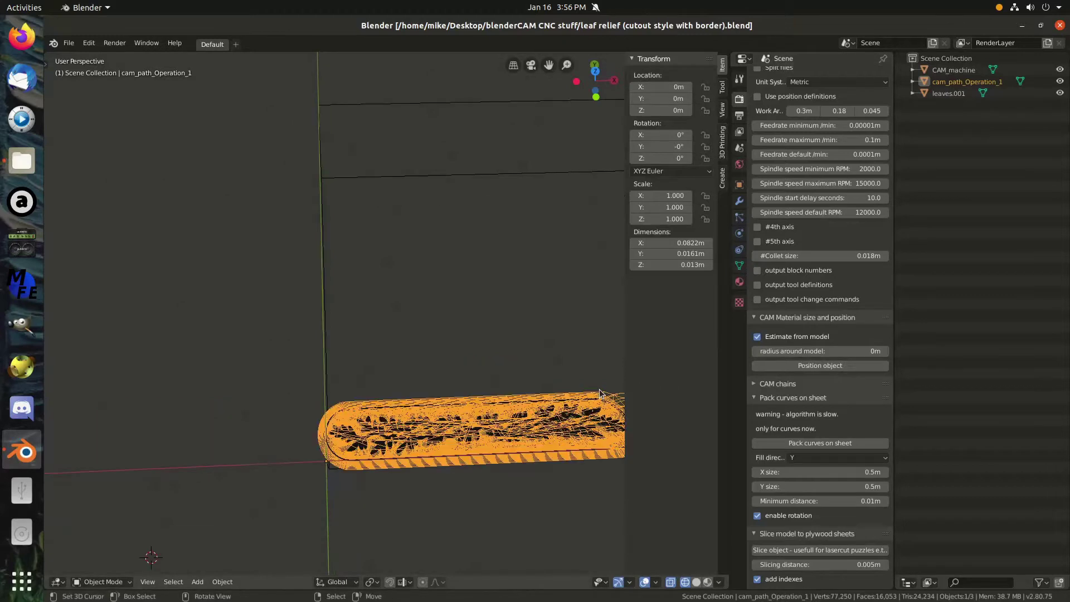
{"action": "scroll", "coordinate": [390, 416], "scroll_direction": "down", "scroll_amount": 3}
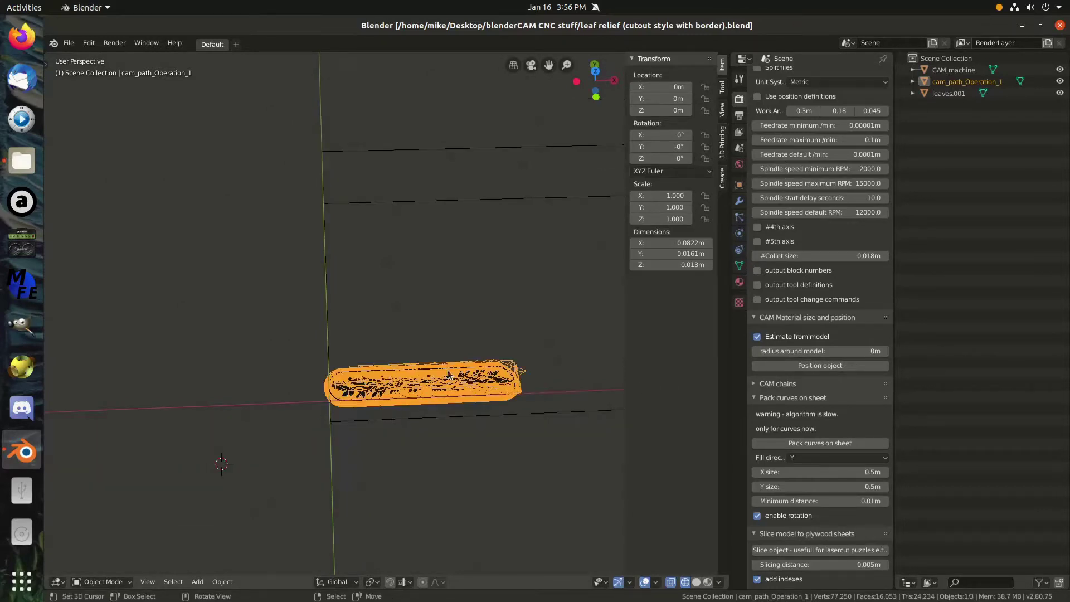
{"action": "left_click", "coordinate": [977, 83]}
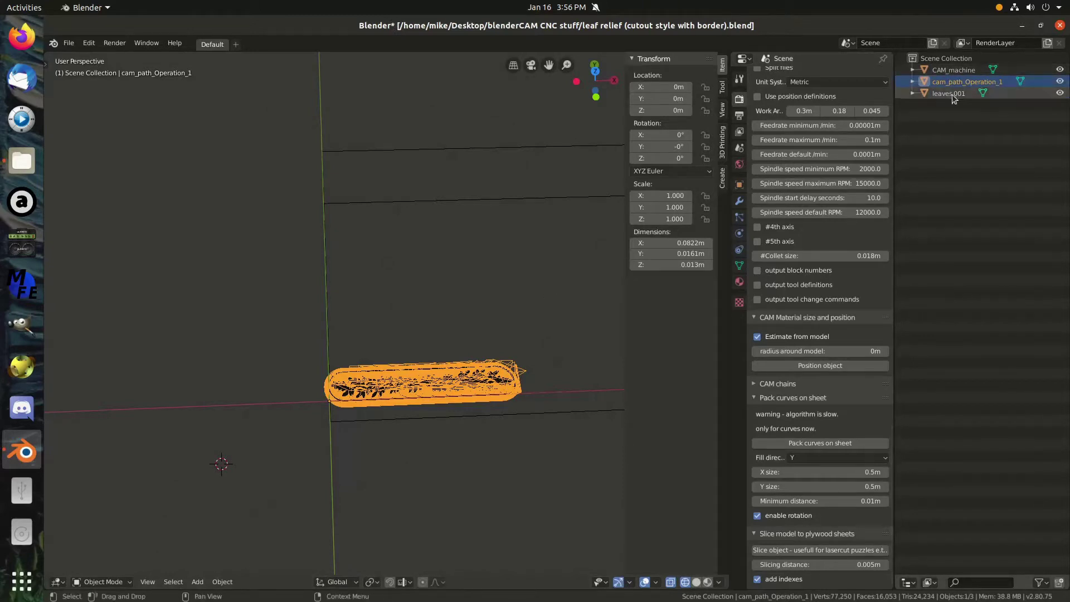
{"action": "left_click", "coordinate": [953, 96]}
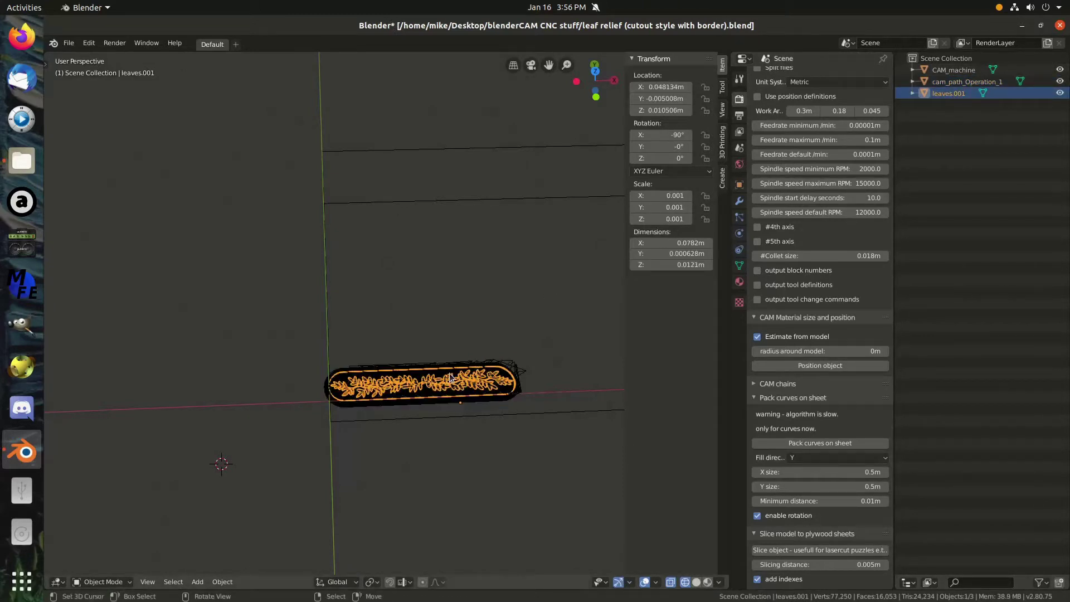
{"action": "left_click_drag", "start_coordinate": [451, 378], "coordinate": [570, 143]}
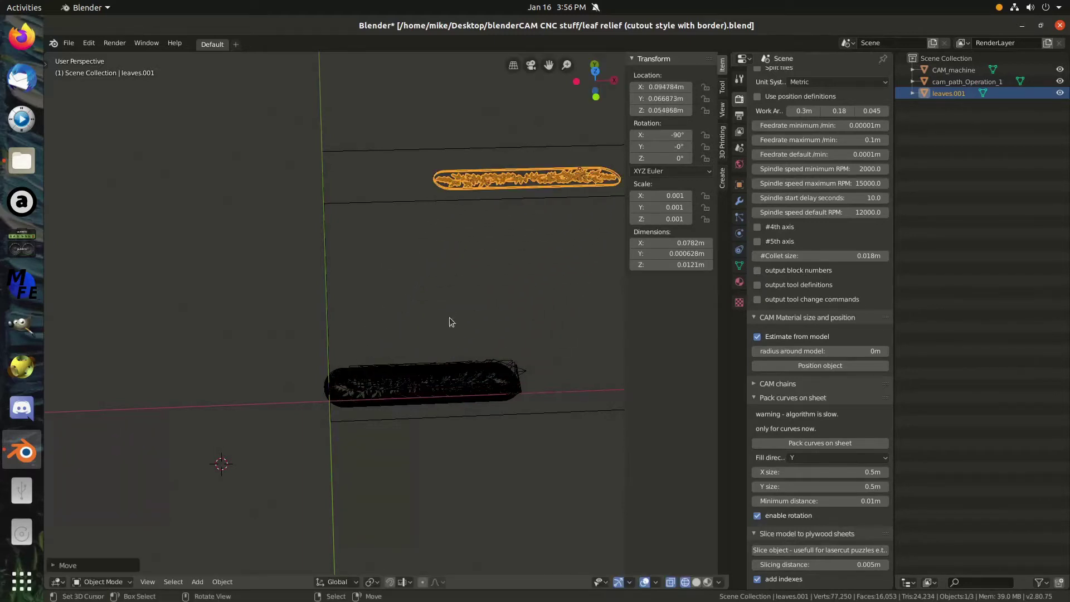
{"action": "left_click", "coordinate": [804, 370]}
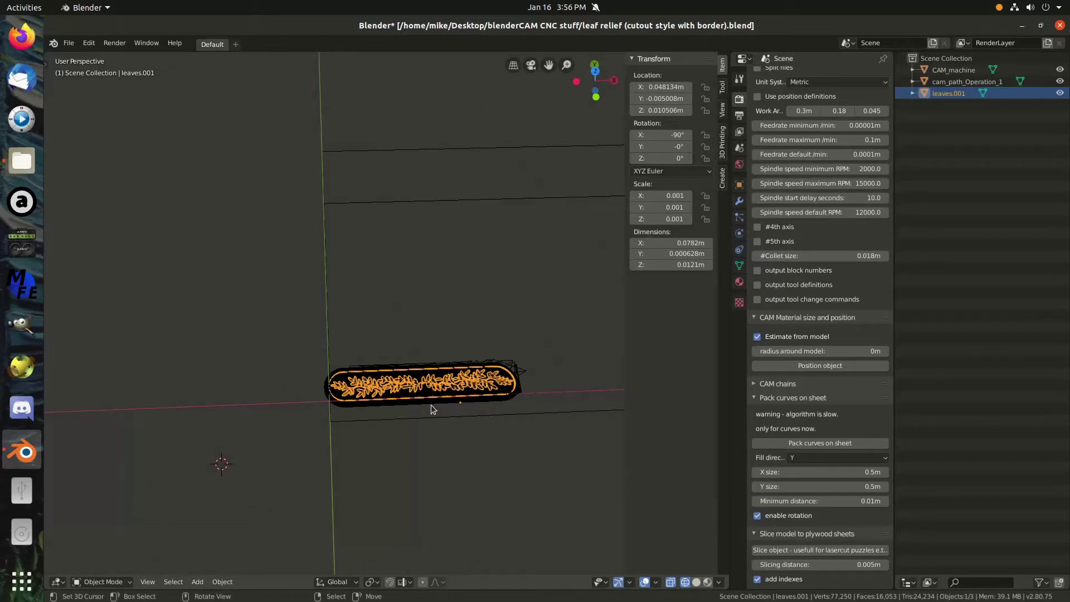
- Select cam_path_Operation_1 and walk-navigate the viewport around the toolpath
{"action": "scroll", "coordinate": [408, 388], "scroll_direction": "up", "scroll_amount": 5}
{"action": "scroll", "coordinate": [376, 473], "scroll_direction": "down", "scroll_amount": 5}
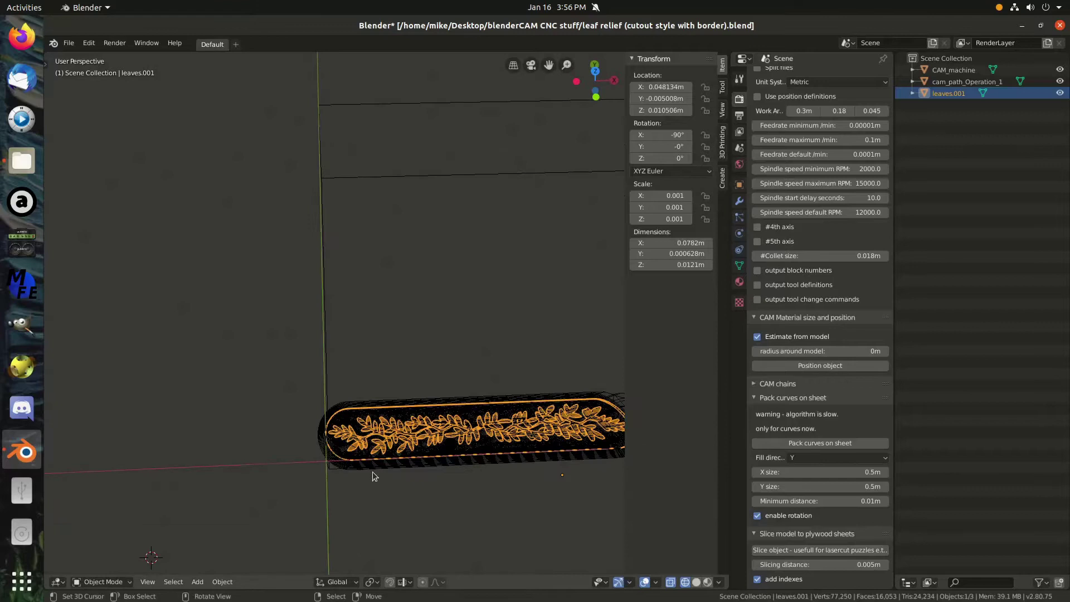
{"action": "scroll", "coordinate": [349, 483], "scroll_direction": "up", "scroll_amount": 5}
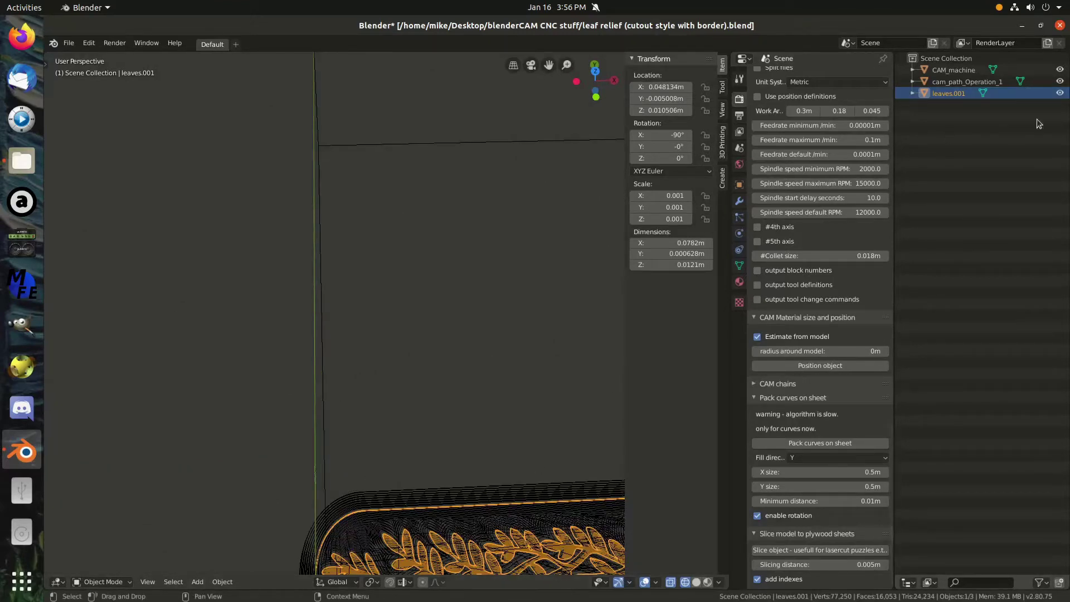
{"action": "left_click", "coordinate": [1001, 83]}
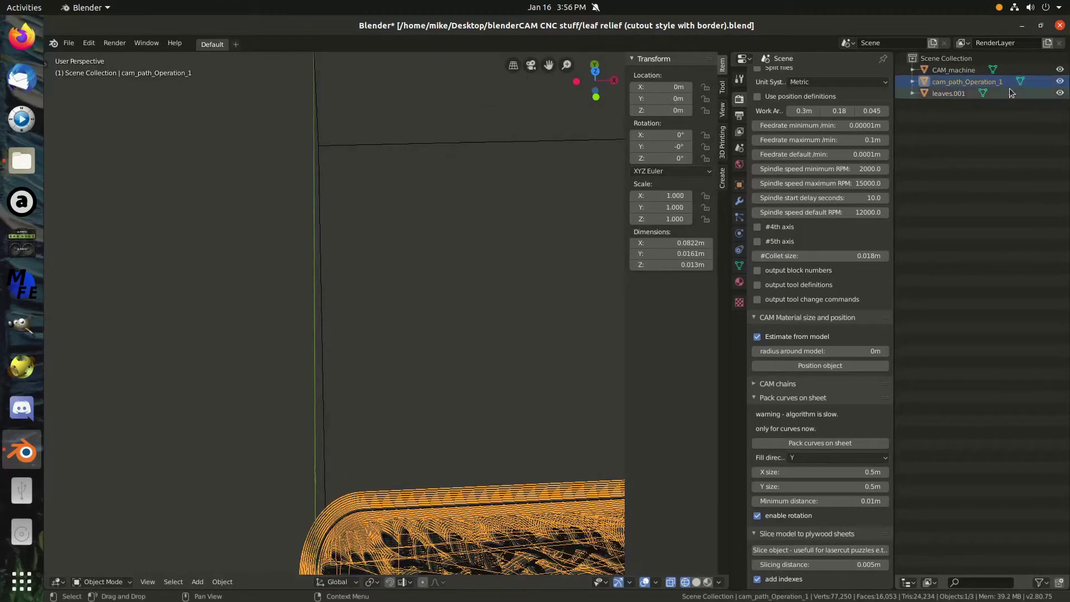
{"action": "scroll", "coordinate": [550, 405], "scroll_direction": "down", "scroll_amount": 2}
{"action": "scroll", "coordinate": [316, 473], "scroll_direction": "up", "scroll_amount": 3}
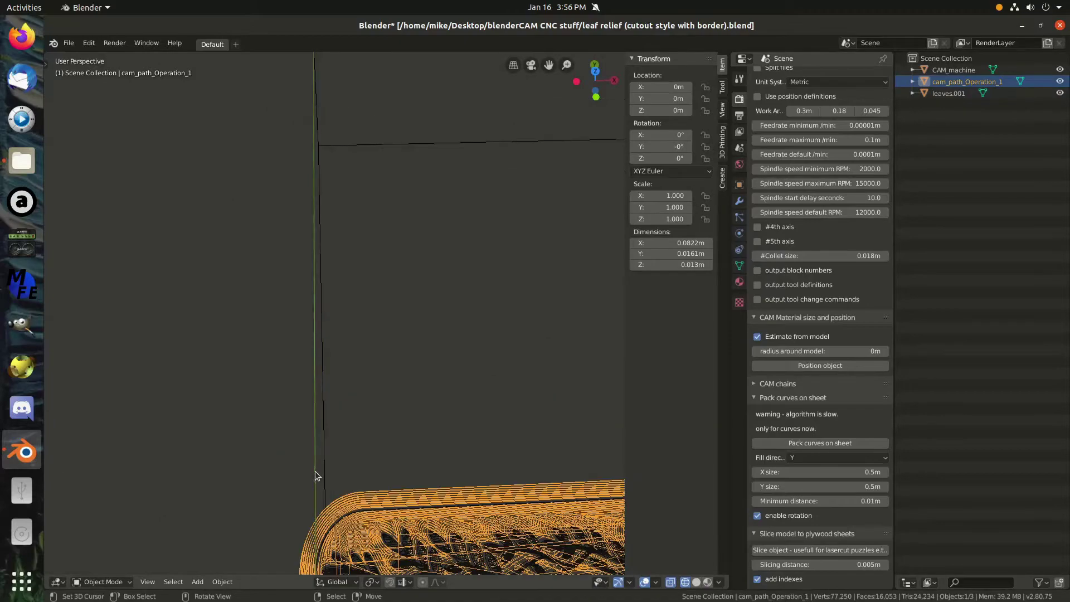
{"action": "key", "text": "shift+grave"}
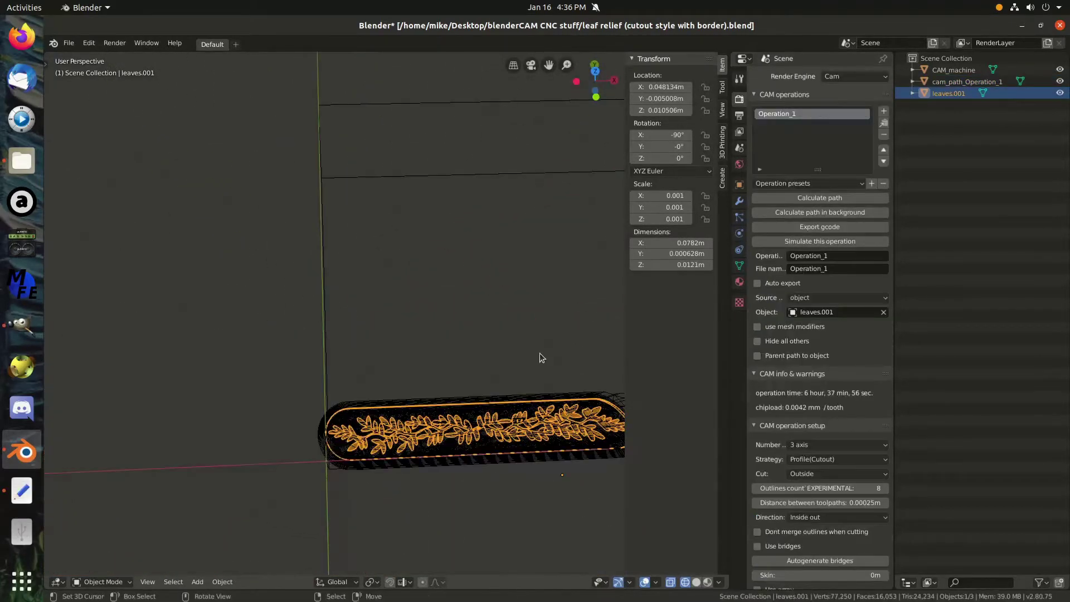
{"action": "middle_click_drag", "start_coordinate": [542, 349], "coordinate": [531, 339]}
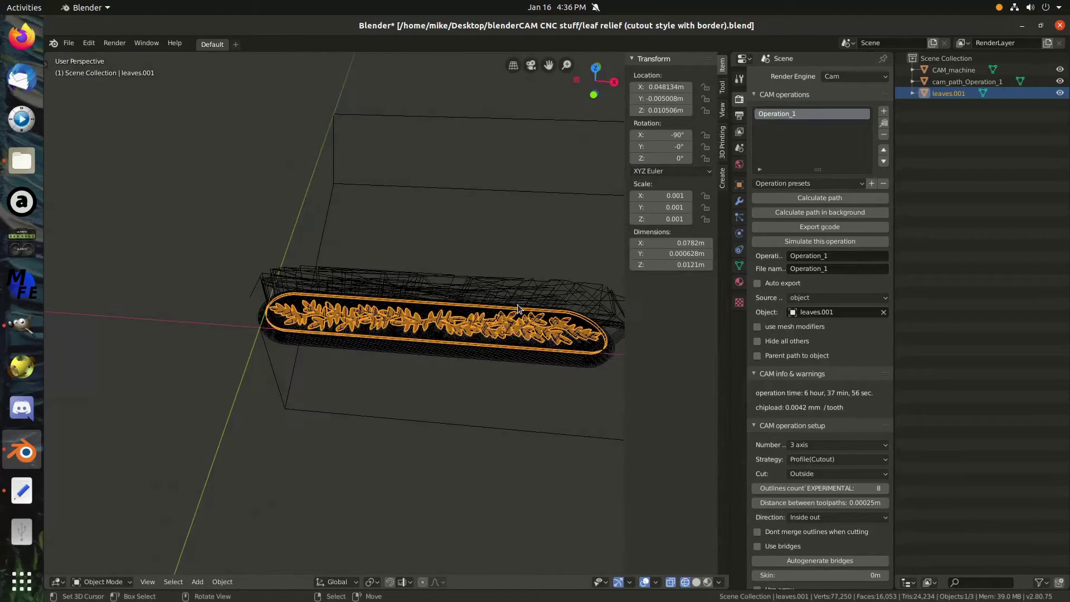
{"action": "middle_click_drag", "start_coordinate": [440, 232], "coordinate": [465, 241]}
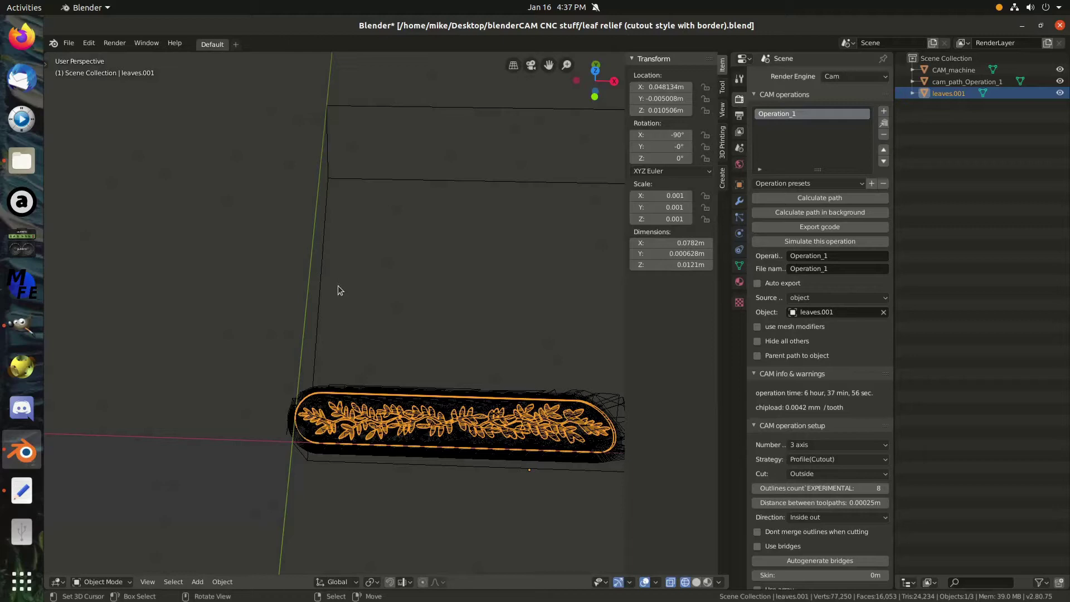
{"action": "mouse_move", "coordinate": [445, 379]}
{"action": "middle_mouse_down"}
{"action": "mouse_move", "coordinate": [437, 353]}
{"action": "mouse_move", "coordinate": [446, 371]}
{"action": "middle_mouse_up"}
{"action": "scroll", "coordinate": [447, 371], "scroll_direction": "up", "scroll_amount": 3}
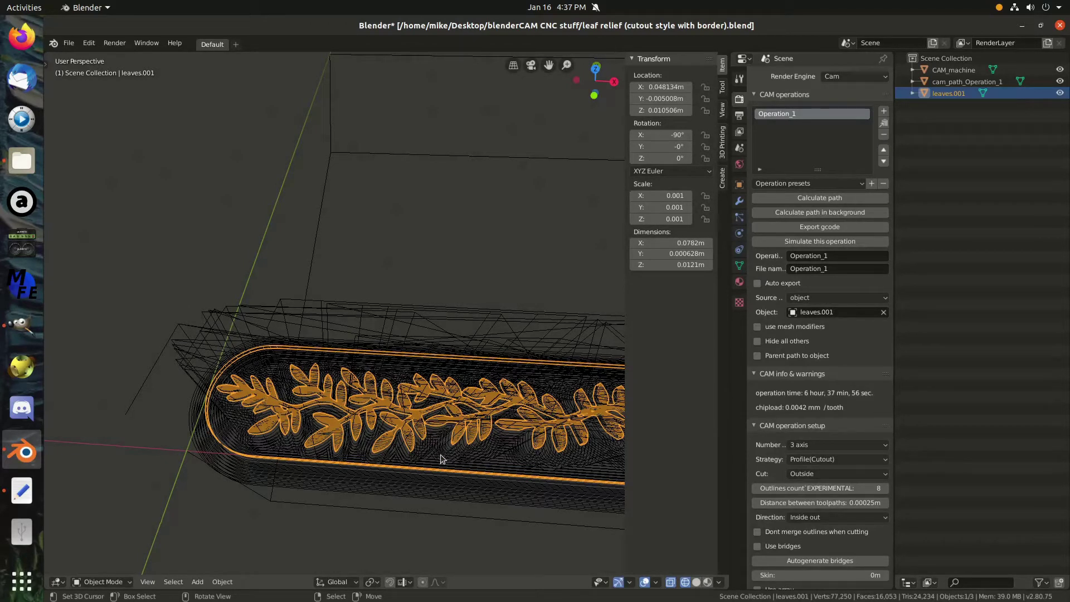
- Select cam_path_Operation_1 and orbit to inspect its 0.0822m × 0.0161m × 0.013m passes
{"action": "left_click", "coordinate": [976, 82]}
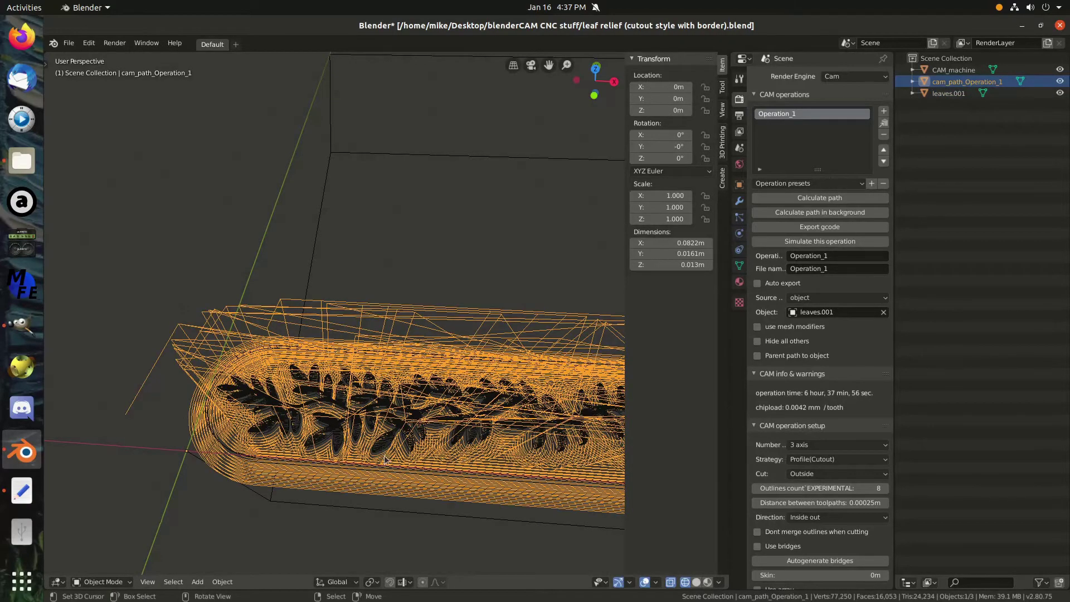
{"action": "scroll", "coordinate": [386, 443], "scroll_direction": "up", "scroll_amount": 3}
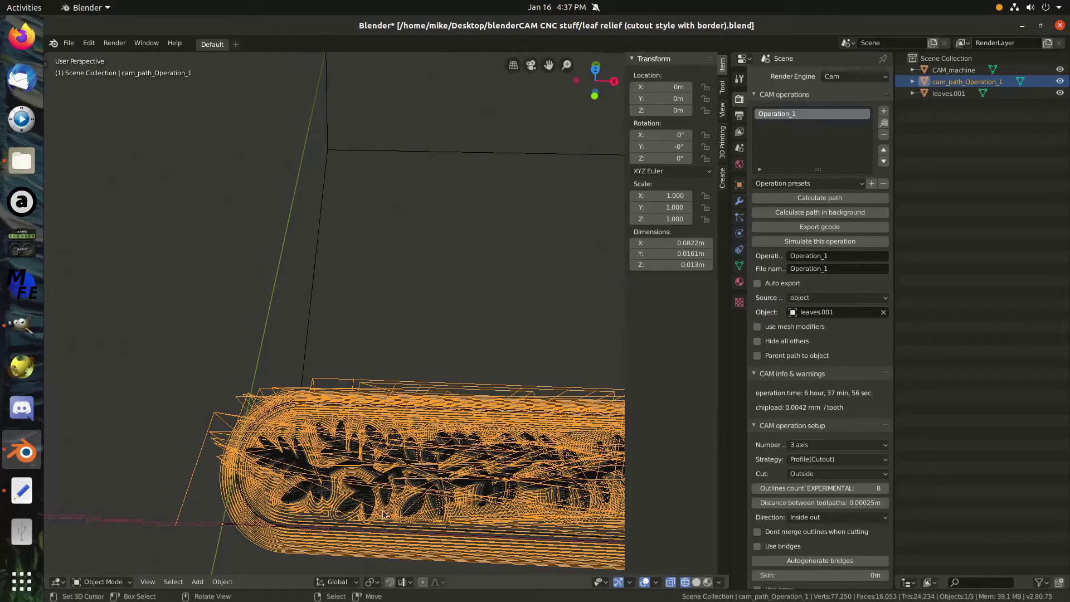
{"action": "middle_click_drag", "start_coordinate": [511, 467], "coordinate": [509, 456]}
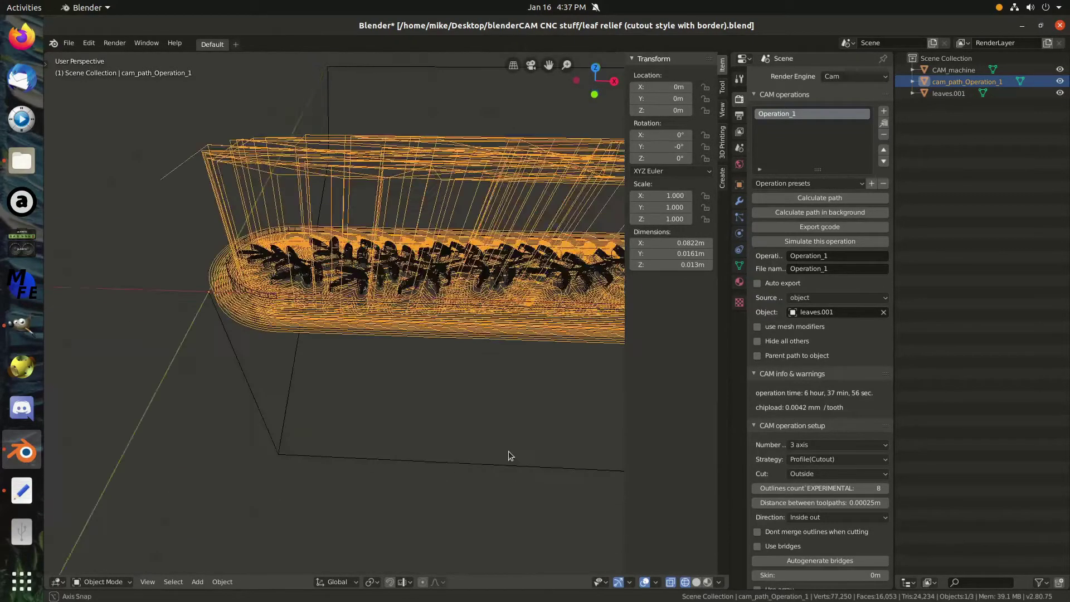
{"action": "scroll", "coordinate": [511, 456], "scroll_direction": "down", "scroll_amount": 3}
{"action": "scroll", "coordinate": [580, 362], "scroll_direction": "down", "scroll_amount": 3}
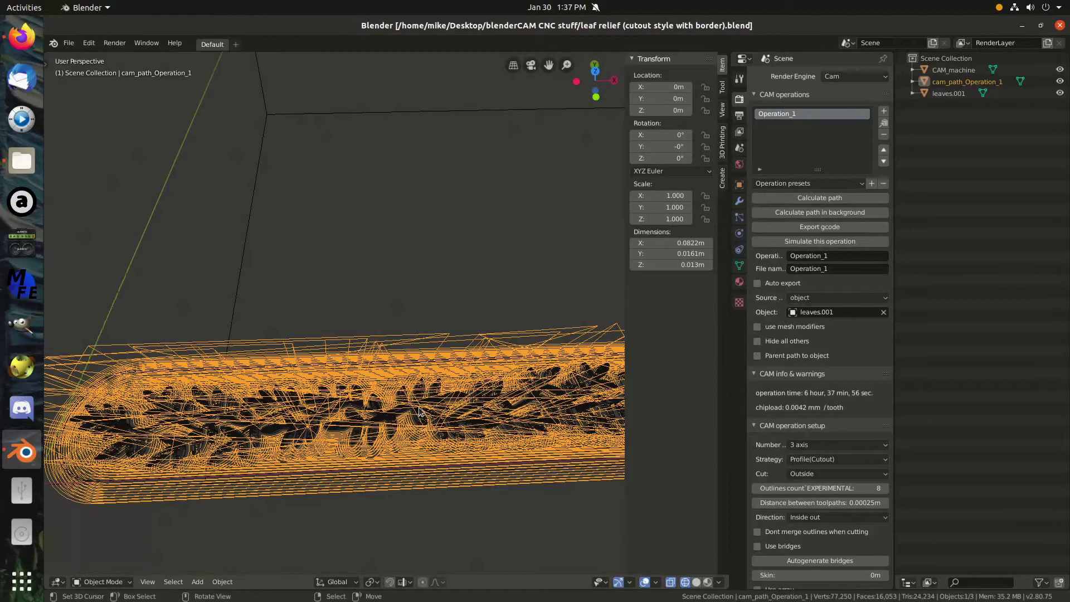
- Scroll to the CAM Cutter panel and enter a 0.8 mm cutter diameter
{"action": "scroll", "coordinate": [828, 419], "scroll_direction": "down", "scroll_amount": 10}
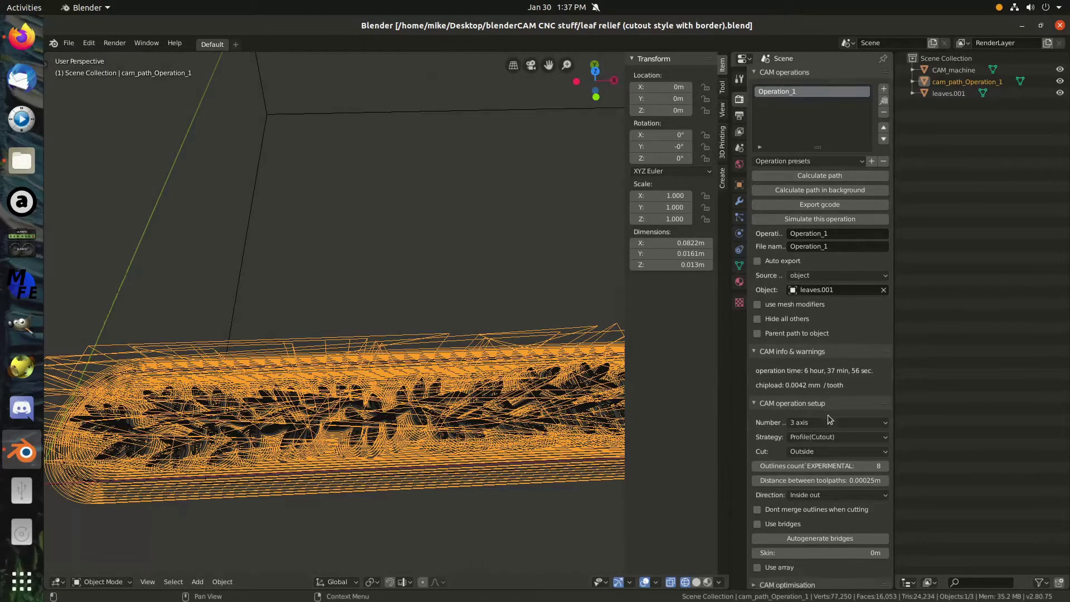
{"action": "scroll", "coordinate": [828, 419], "scroll_direction": "down", "scroll_amount": 10}
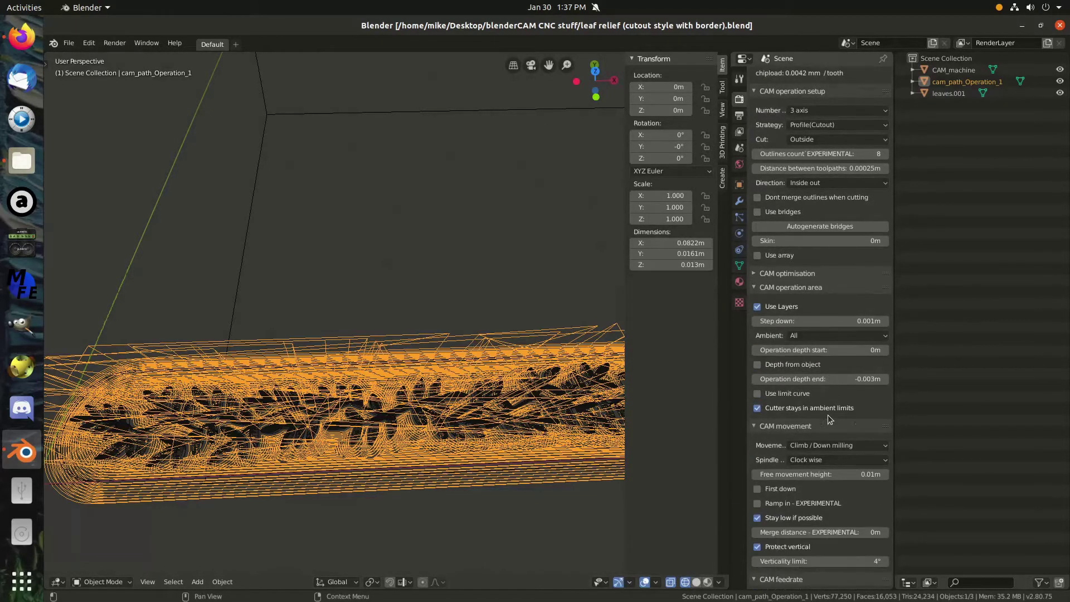
{"action": "scroll", "coordinate": [829, 417], "scroll_direction": "down", "scroll_amount": 7}
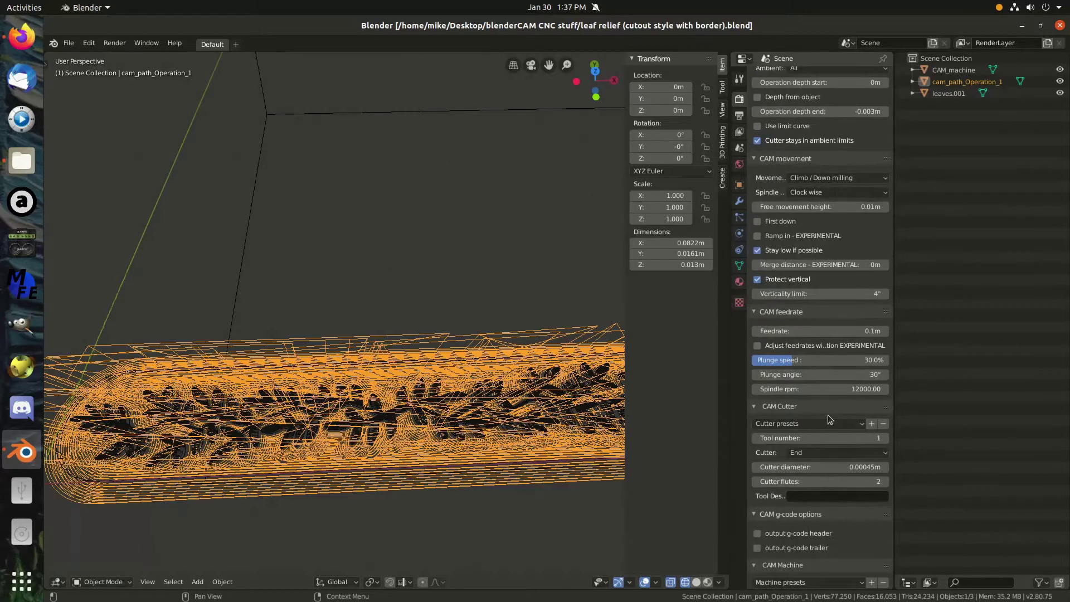
{"action": "scroll", "coordinate": [828, 418], "scroll_direction": "up", "scroll_amount": 11}
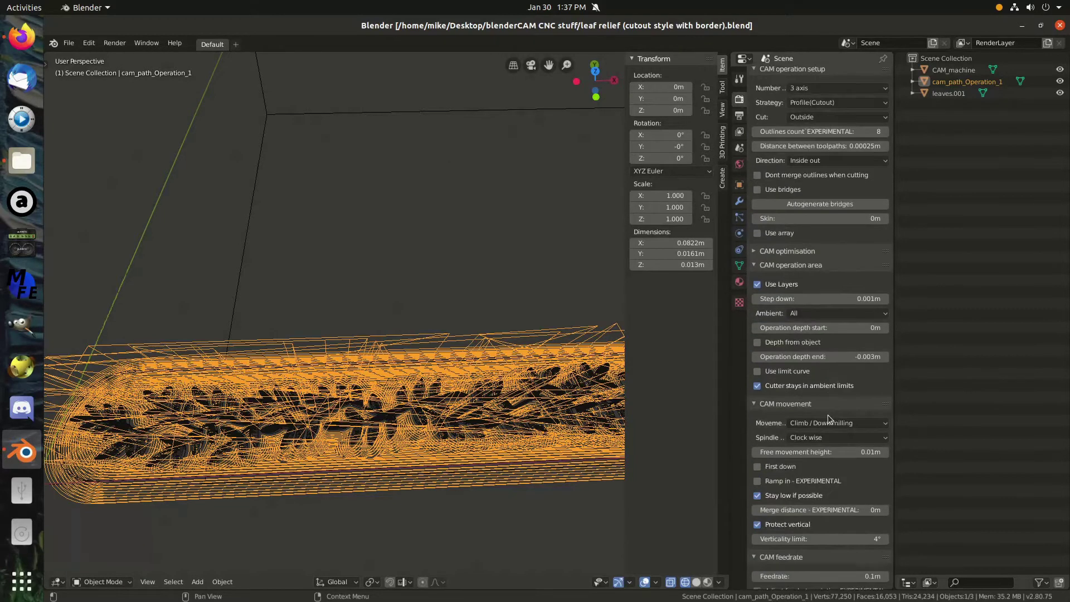
{"action": "scroll", "coordinate": [829, 419], "scroll_direction": "down", "scroll_amount": 12}
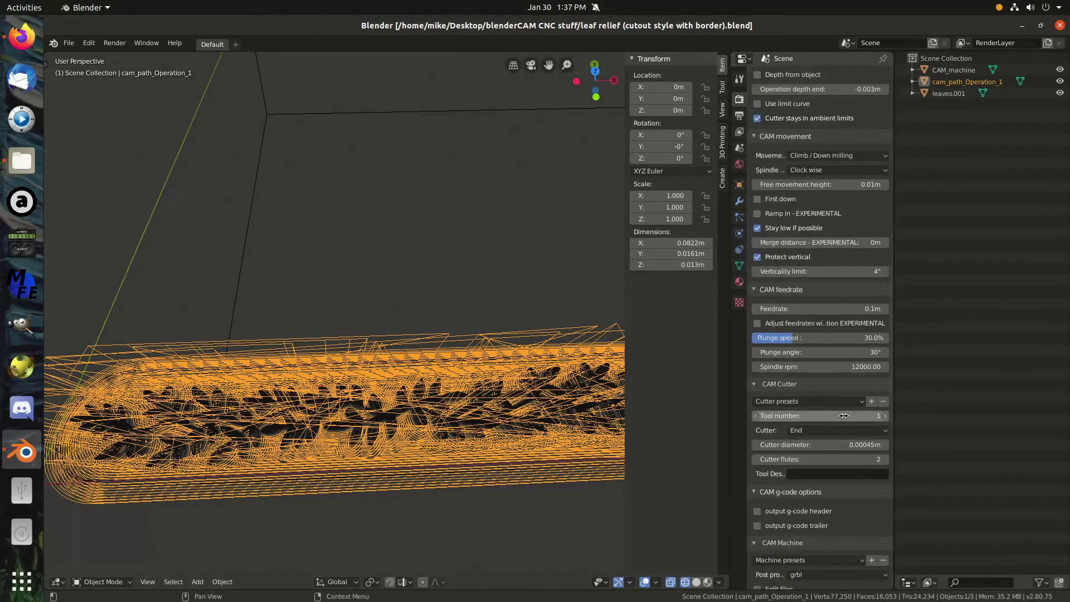
{"action": "scroll", "coordinate": [844, 415], "scroll_direction": "down", "scroll_amount": 5}
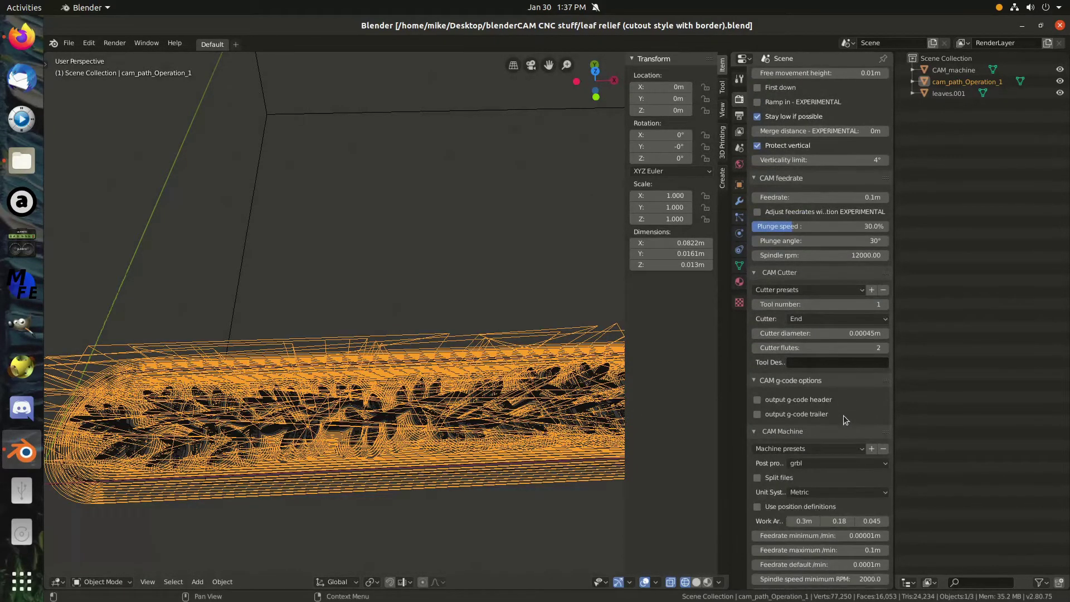
{"action": "left_click", "coordinate": [876, 333]}
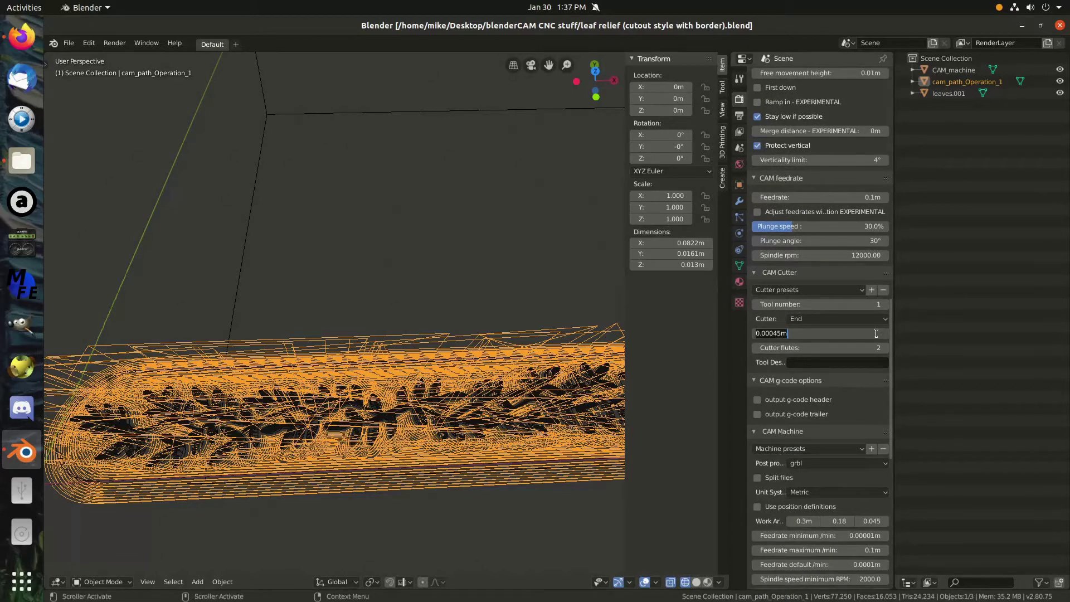
{"action": "type", "text": ".8mm"}
{"action": "key", "text": "Return"}
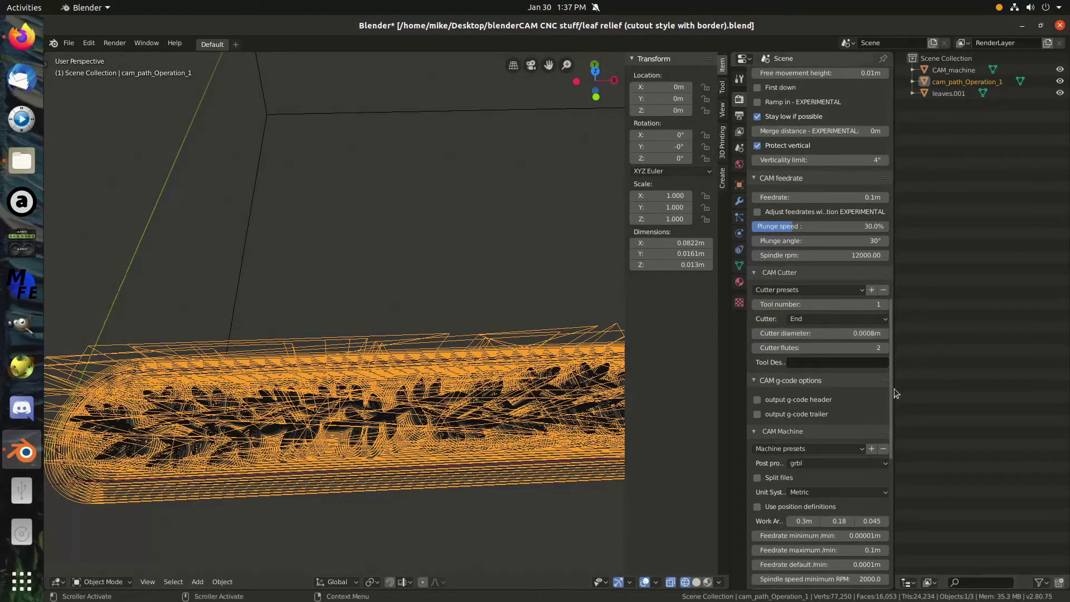
- Change the cutter diameter to 1mm (0.001m)
{"action": "left_click", "coordinate": [843, 336]}
{"action": "type", "text": "1"}
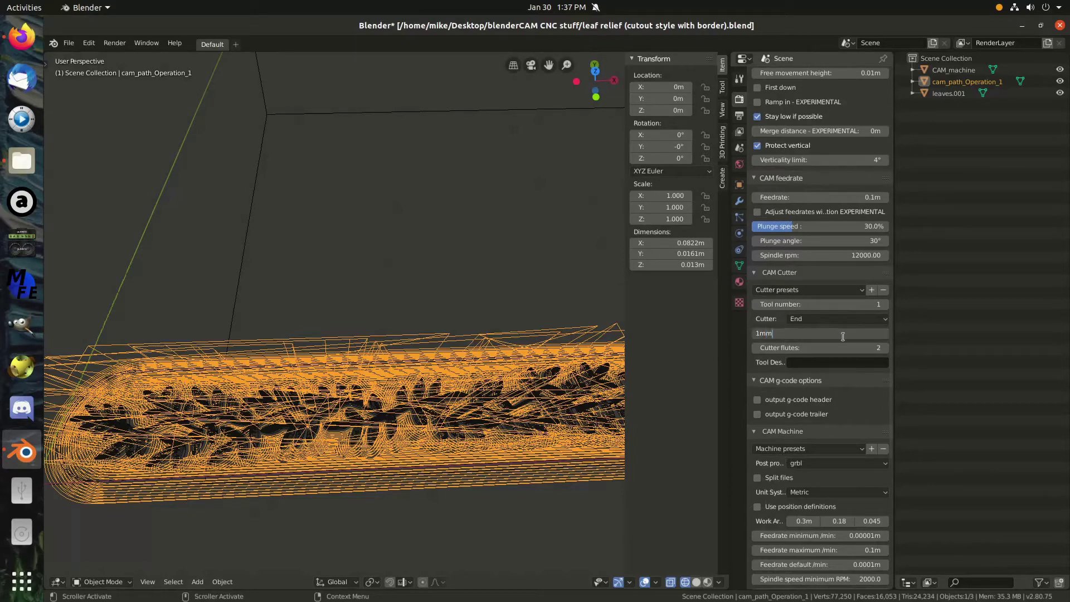
{"action": "type", "text": "mm"}
{"action": "key", "text": "Return"}
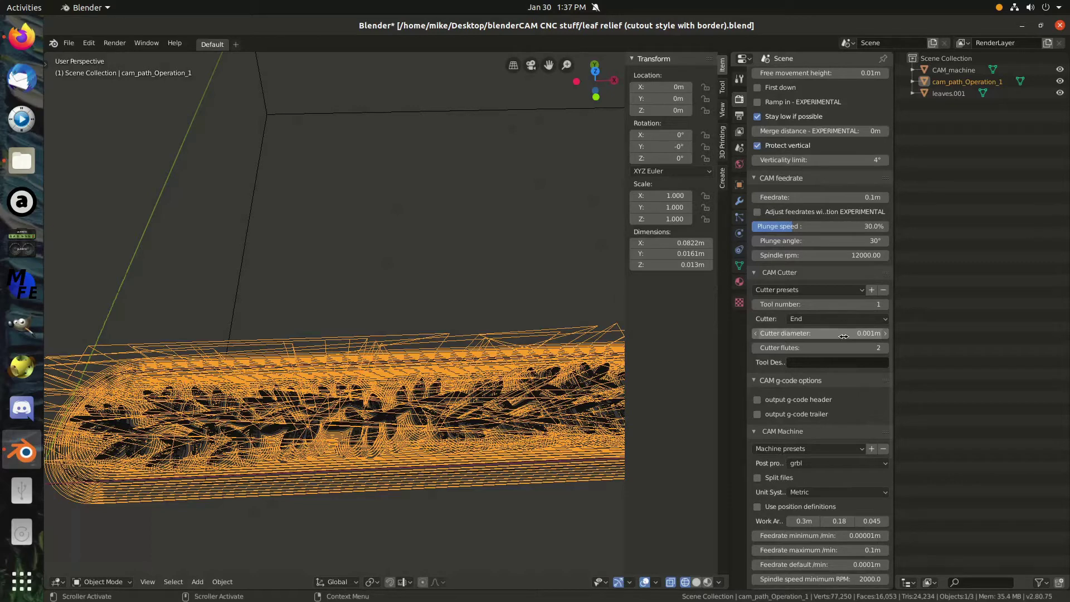
{"action": "left_click", "coordinate": [843, 336]}
{"action": "type", "text": "1m"}
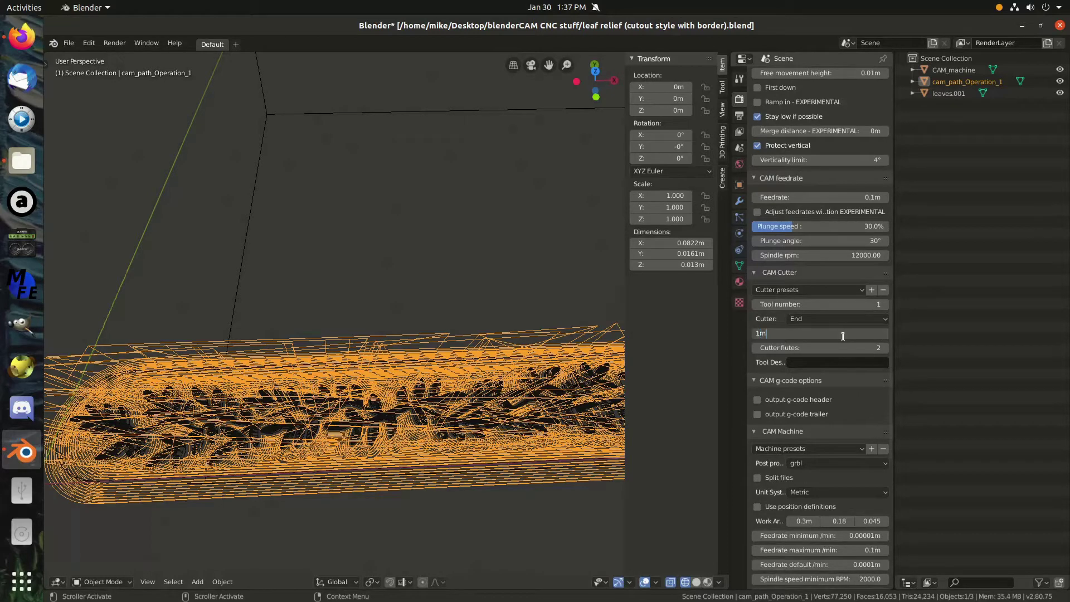
{"action": "type", "text": "m"}
{"action": "key", "text": "Return"}
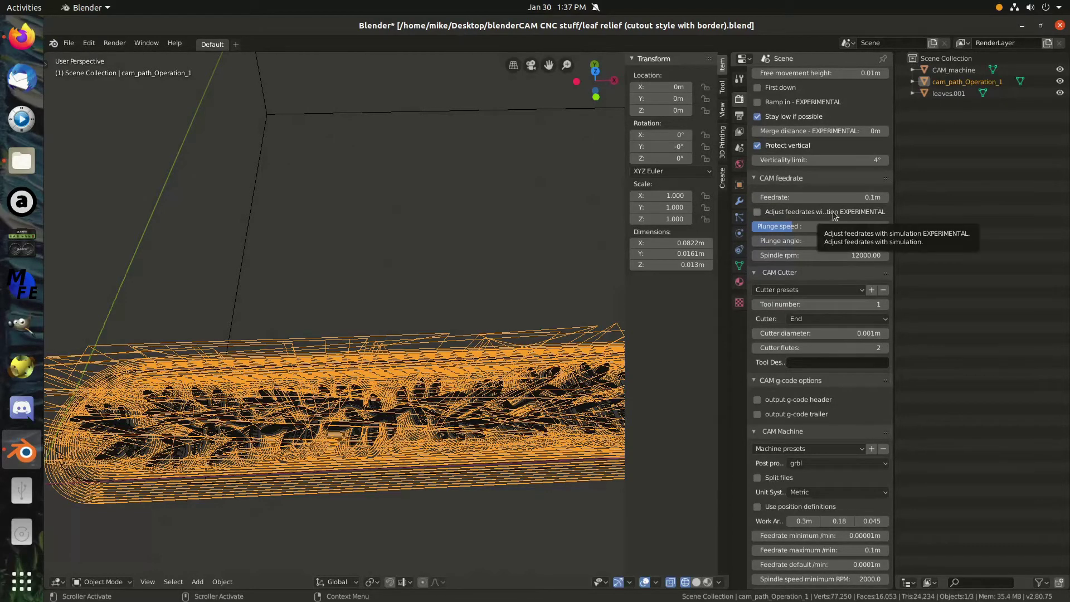
{"action": "scroll", "coordinate": [834, 215], "scroll_direction": "up", "scroll_amount": 3}
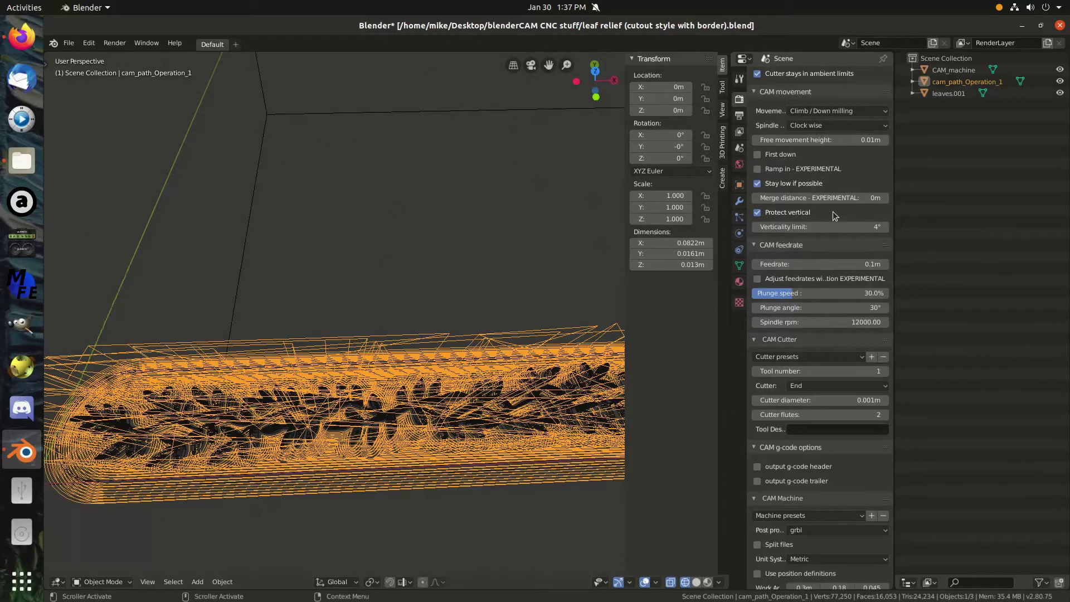
{"action": "scroll", "coordinate": [834, 215], "scroll_direction": "up", "scroll_amount": 7}
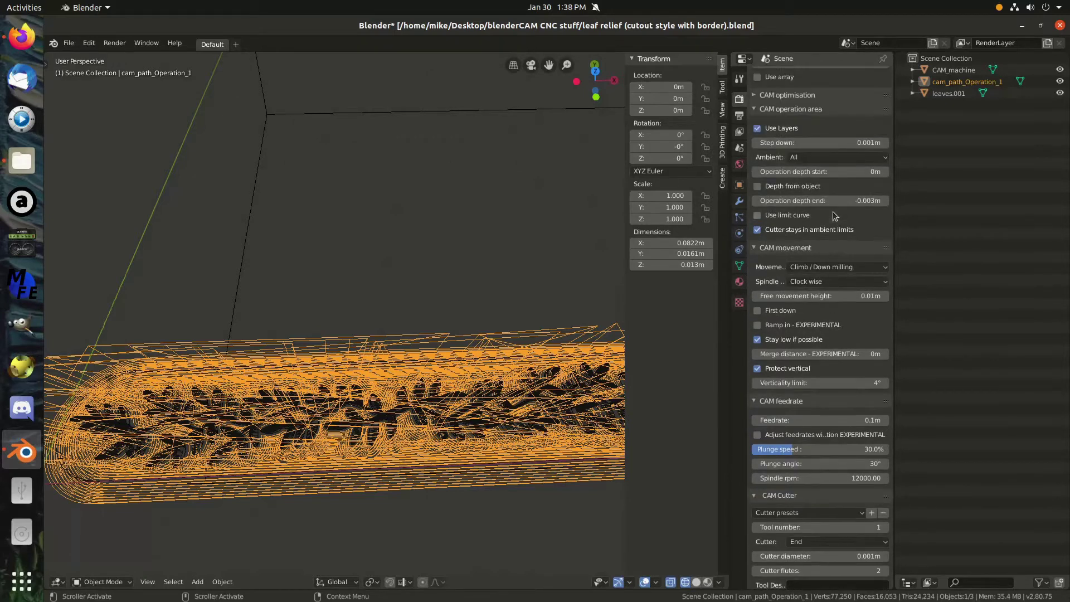
- Change the distance between toolpaths to 0.5 mm (0.0005m)
{"action": "scroll", "coordinate": [834, 215], "scroll_direction": "up", "scroll_amount": 2}
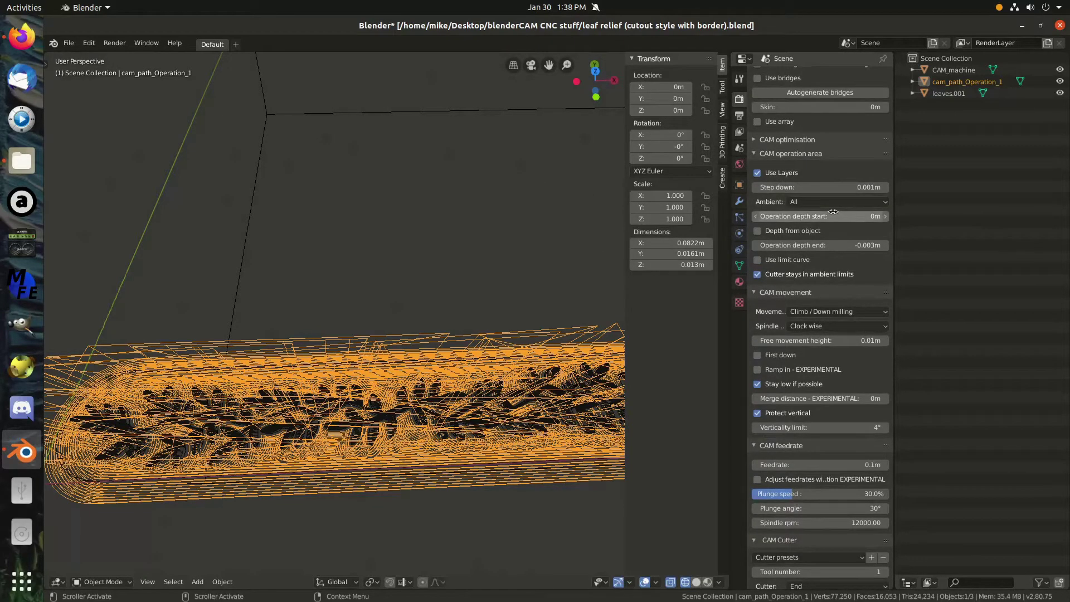
{"action": "scroll", "coordinate": [832, 212], "scroll_direction": "up", "scroll_amount": 1}
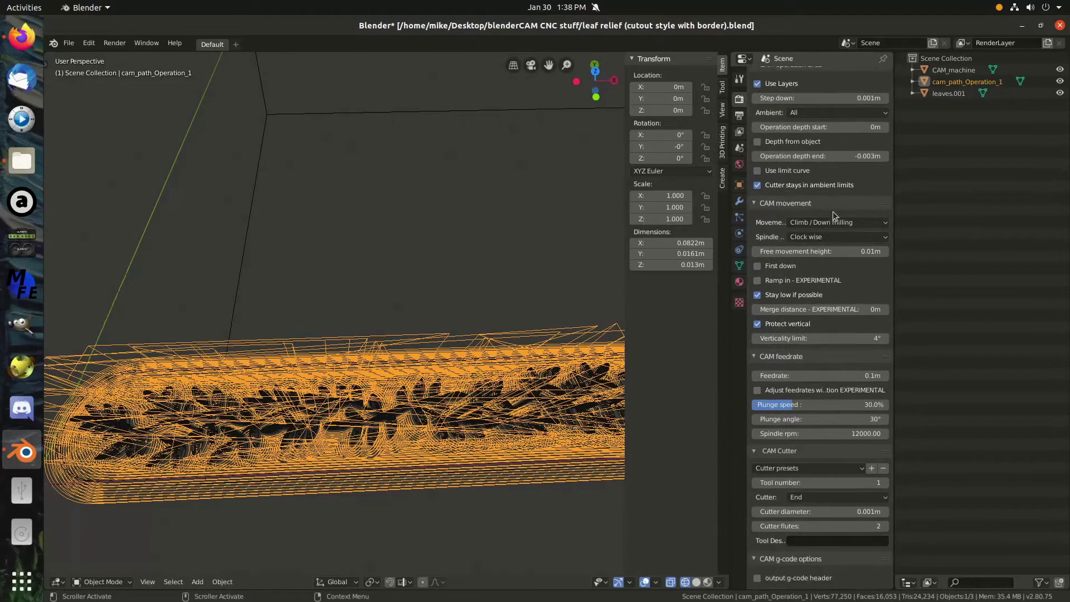
{"action": "scroll", "coordinate": [832, 212], "scroll_direction": "up", "scroll_amount": 7}
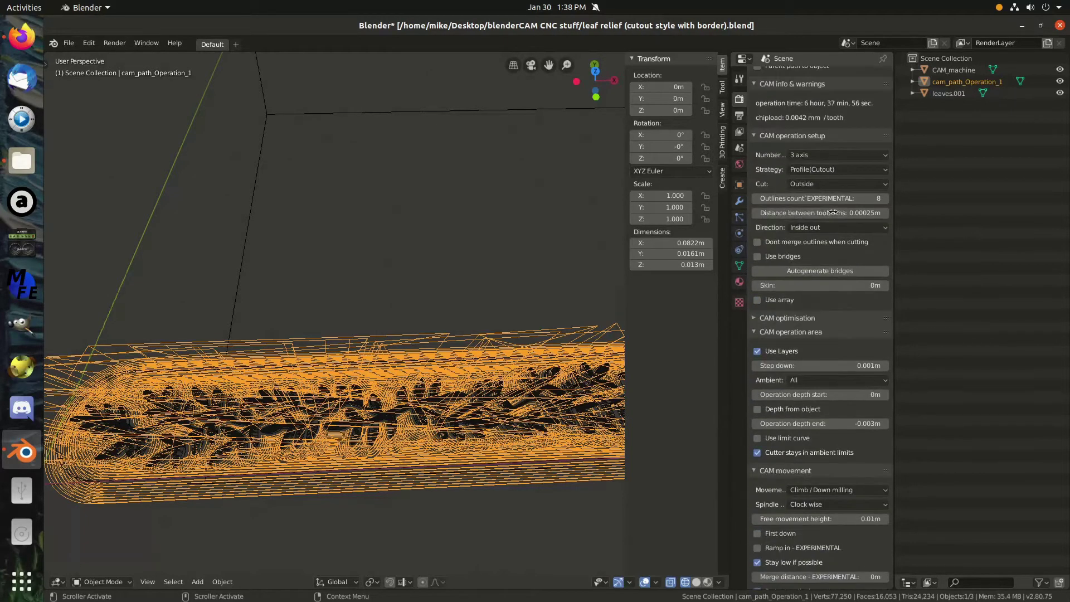
{"action": "double_click", "coordinate": [867, 214]}
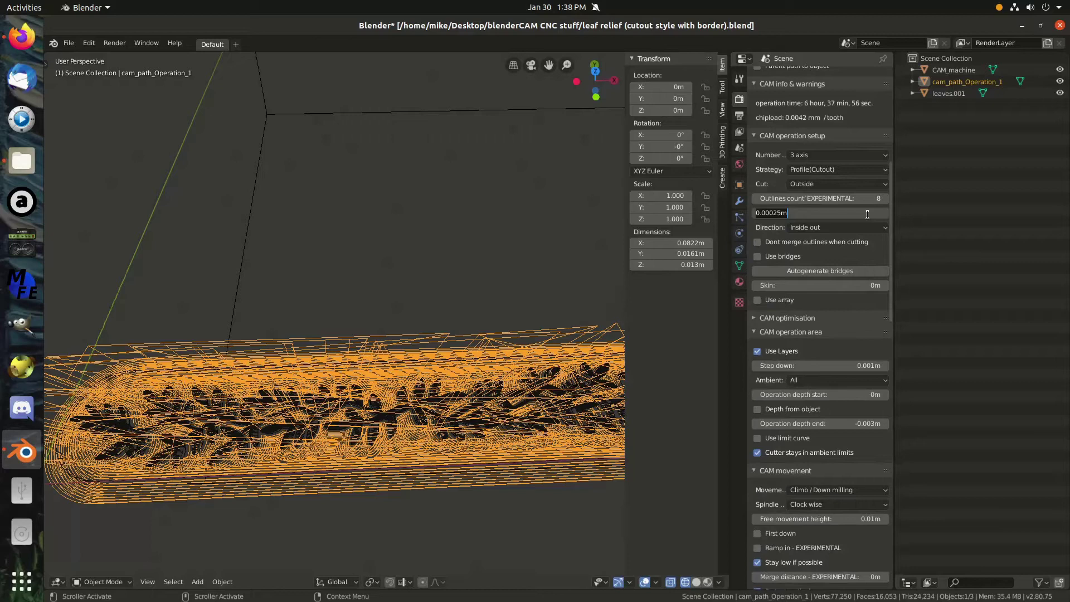
{"action": "key", "text": "BackSpace"}
{"action": "key", "text": "Return"}
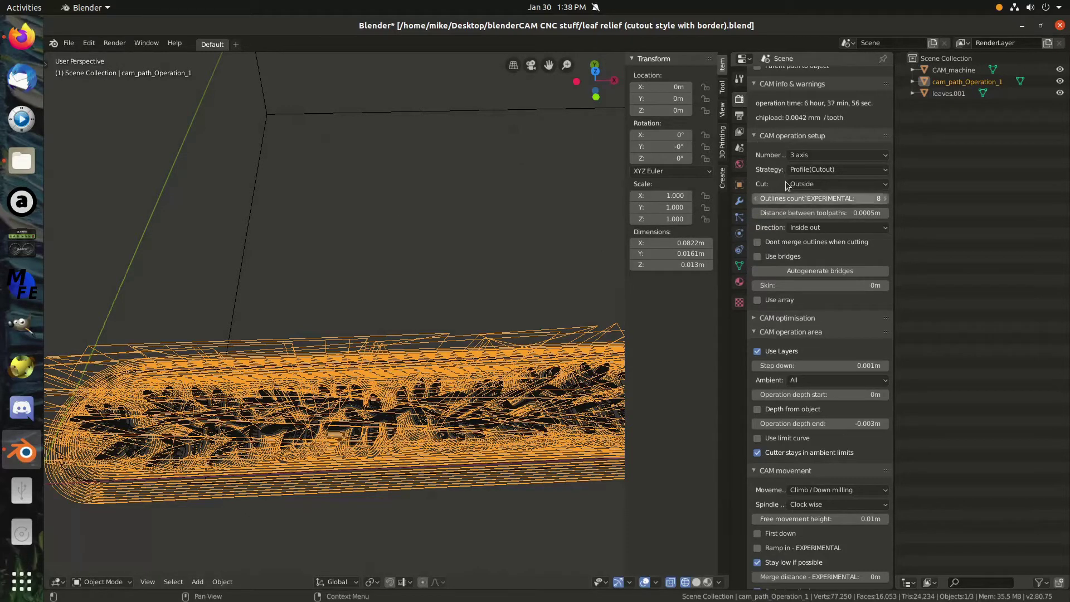
- Recalculate the Operation_1 profile cutout toolpath
{"action": "scroll", "coordinate": [833, 299], "scroll_direction": "up", "scroll_amount": 12}
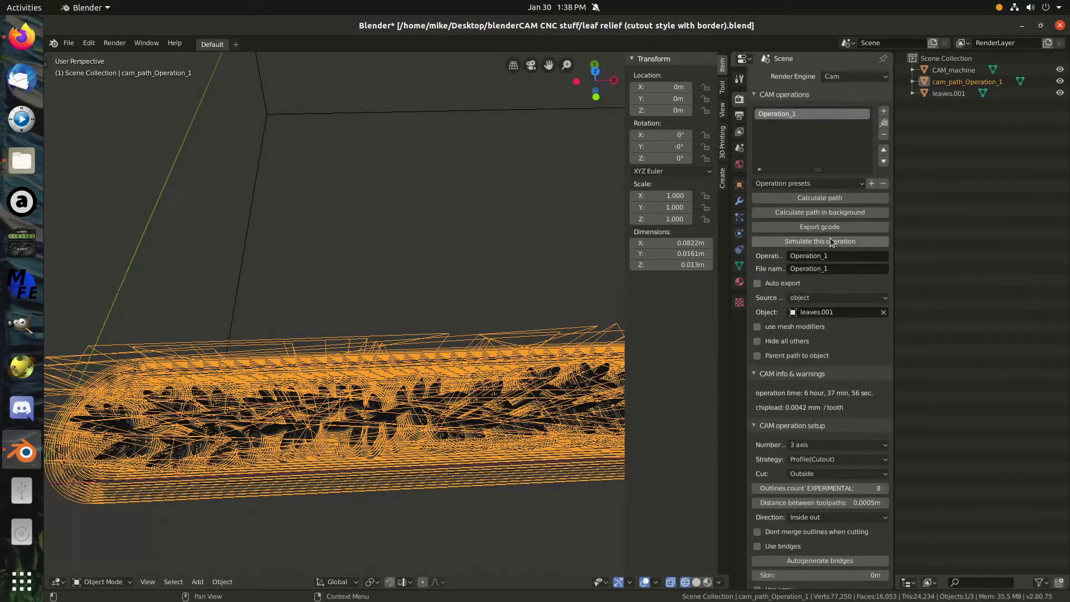
{"action": "scroll", "coordinate": [830, 241], "scroll_direction": "down", "scroll_amount": 10}
{"action": "scroll", "coordinate": [832, 365], "scroll_direction": "up", "scroll_amount": 5}
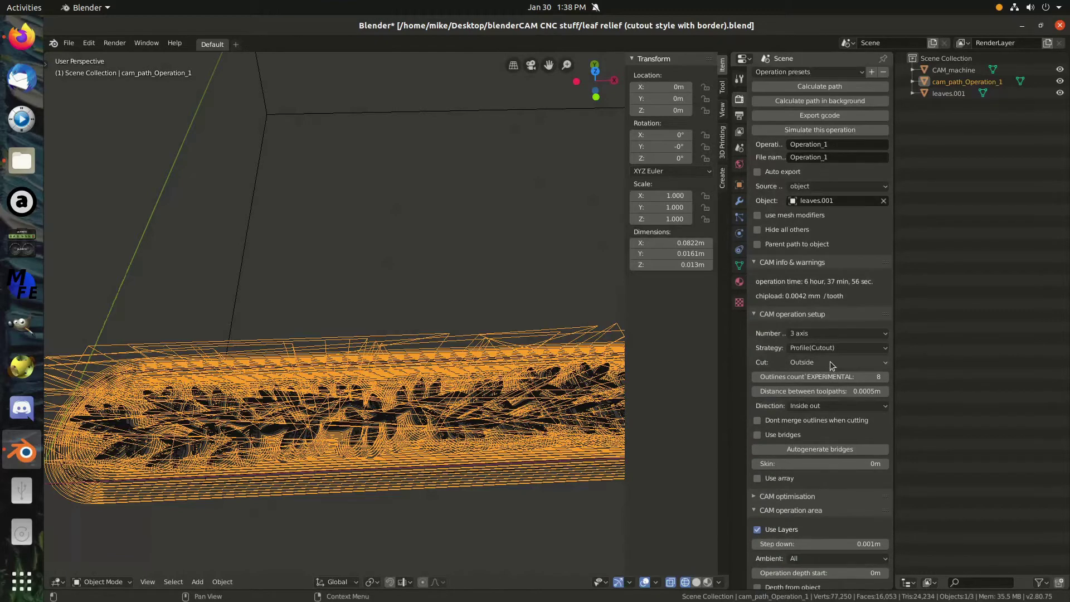
{"action": "scroll", "coordinate": [832, 365], "scroll_direction": "up", "scroll_amount": 4}
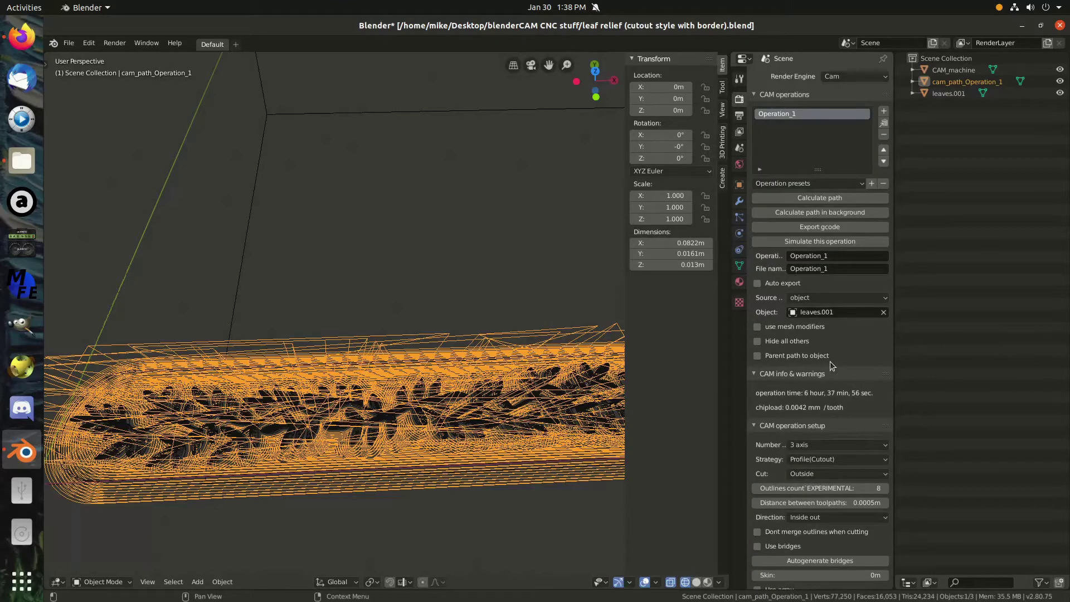
{"action": "left_click", "coordinate": [843, 200]}
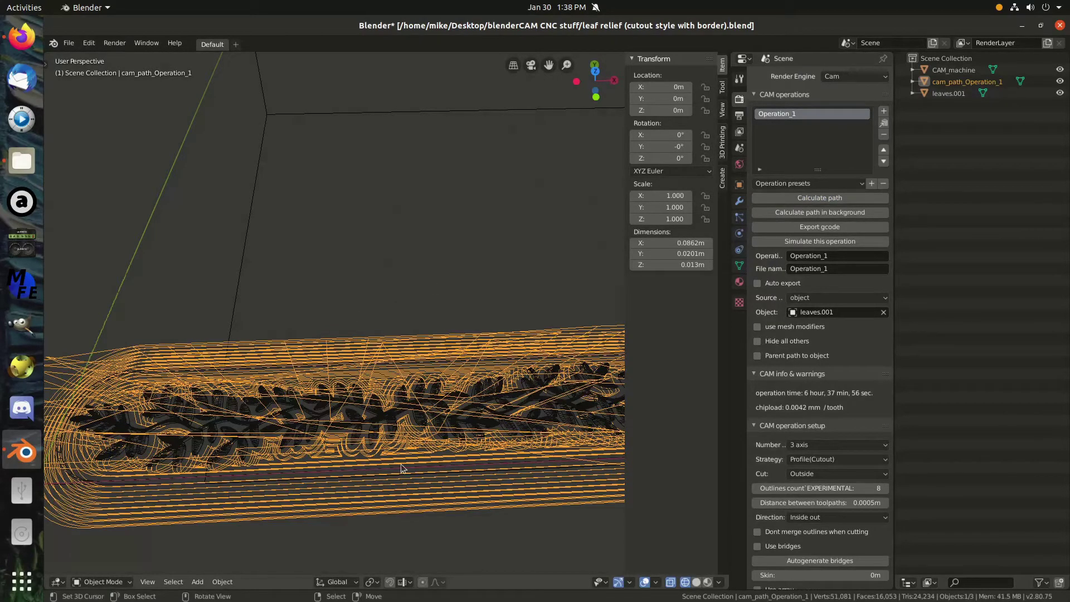
- Orbit and zoom around the new 0.0862m × 0.0201m toolpath wrapping leaves.001
{"action": "middle_click_drag", "start_coordinate": [409, 408], "coordinate": [410, 409]}
{"action": "scroll", "coordinate": [405, 449], "scroll_direction": "up", "scroll_amount": 3}
{"action": "scroll", "coordinate": [406, 448], "scroll_direction": "down", "scroll_amount": 2}
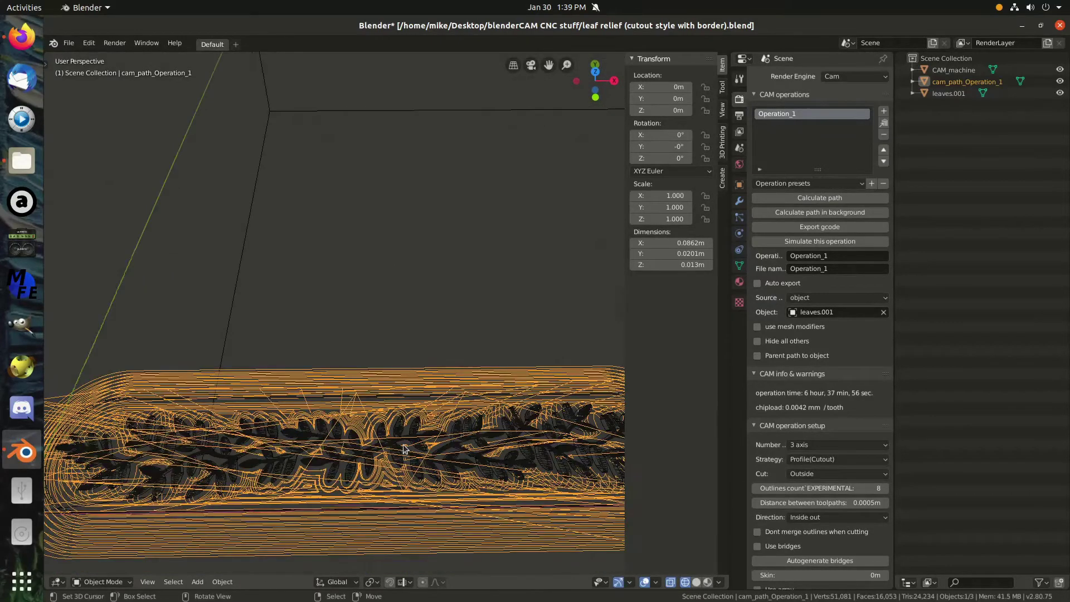
{"action": "middle_click_drag", "start_coordinate": [316, 471], "coordinate": [346, 445]}
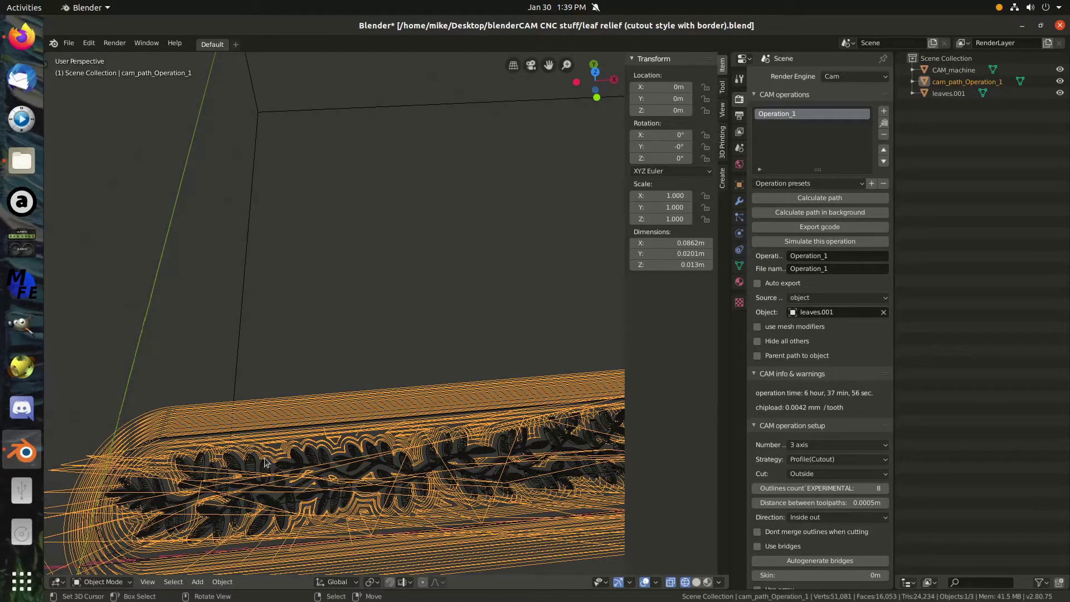
{"action": "scroll", "coordinate": [409, 383], "scroll_direction": "down", "scroll_amount": 3}
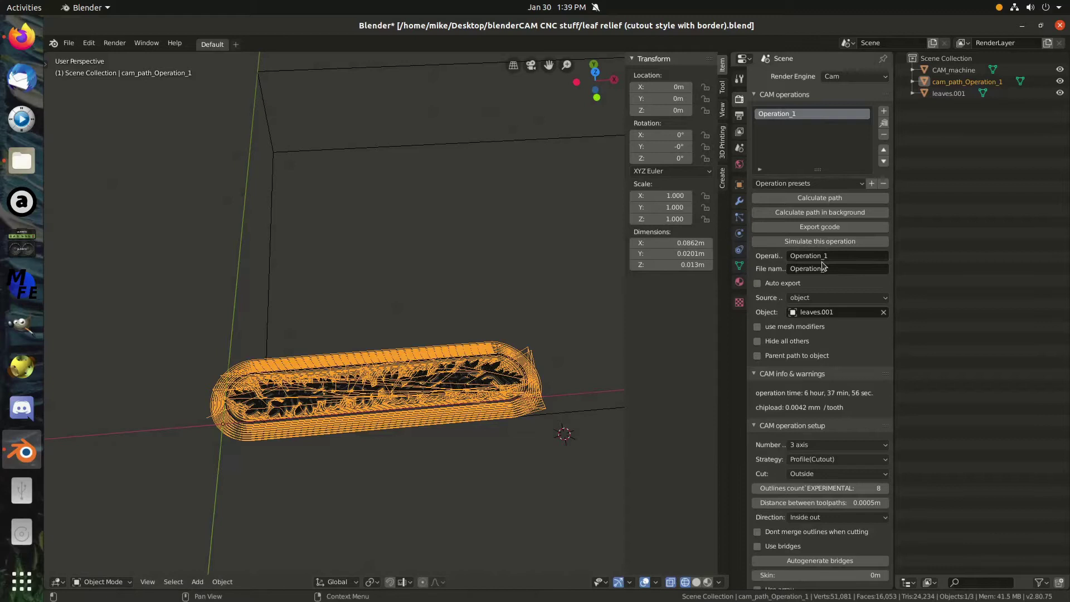
- Scale the leaves.001 relief up to 0.125m wide
{"action": "left_click", "coordinate": [964, 92]}
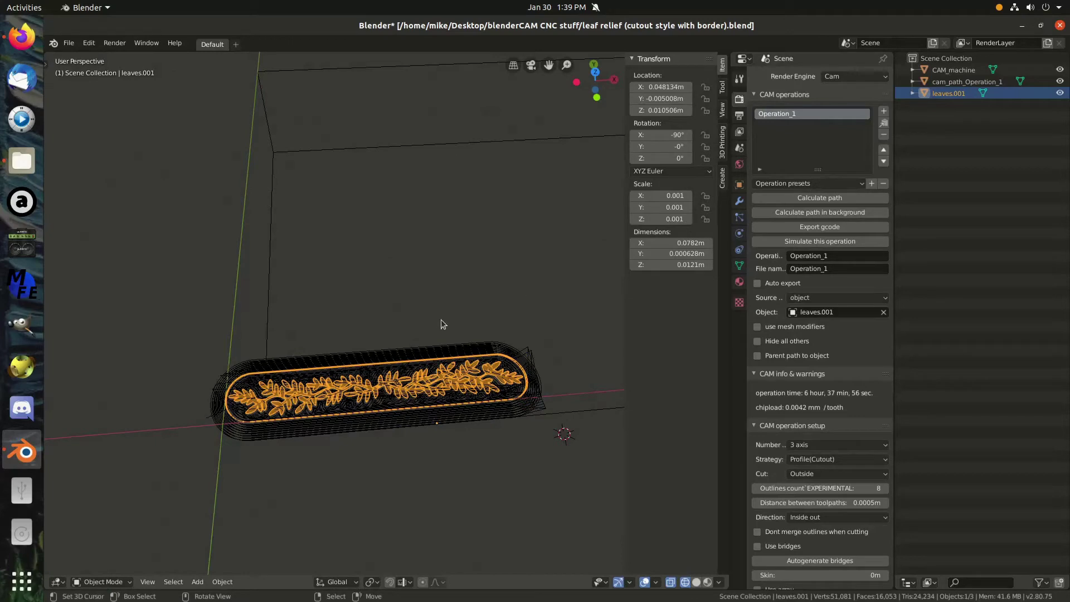
{"action": "key", "text": "s"}
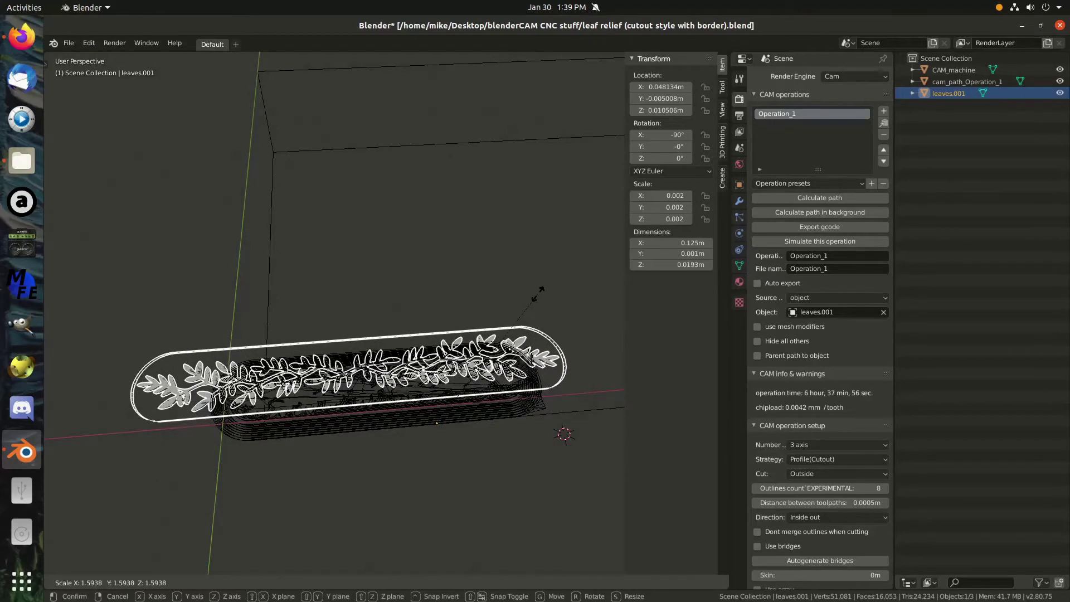
{"action": "left_click", "coordinate": [537, 293]}
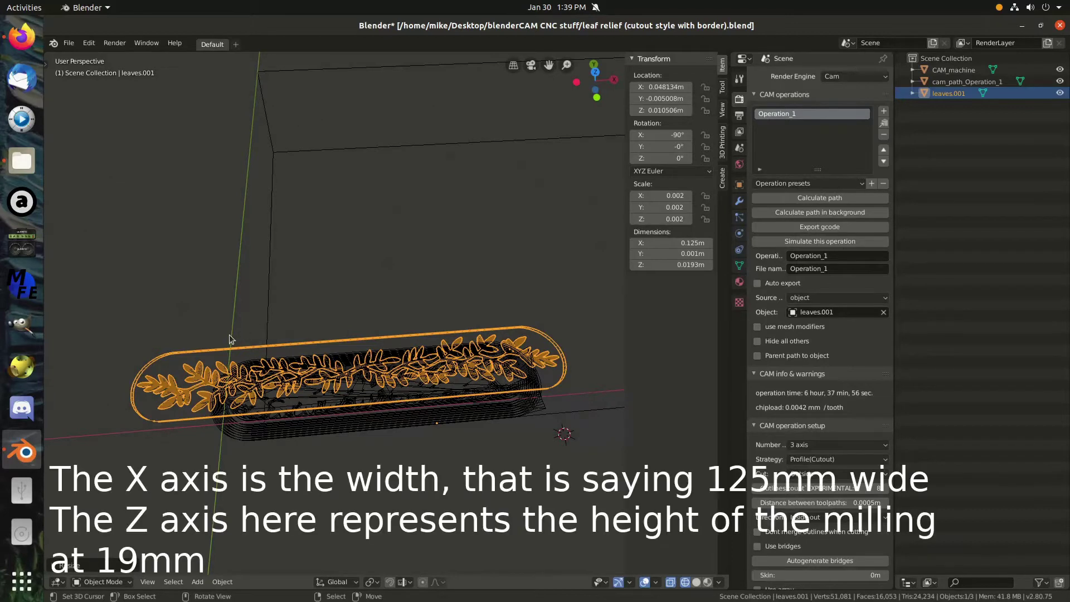
- Move the resized relief into machining position with Position object
{"action": "scroll", "coordinate": [818, 488], "scroll_direction": "down", "scroll_amount": 4}
{"action": "scroll", "coordinate": [817, 489], "scroll_direction": "down", "scroll_amount": 4}
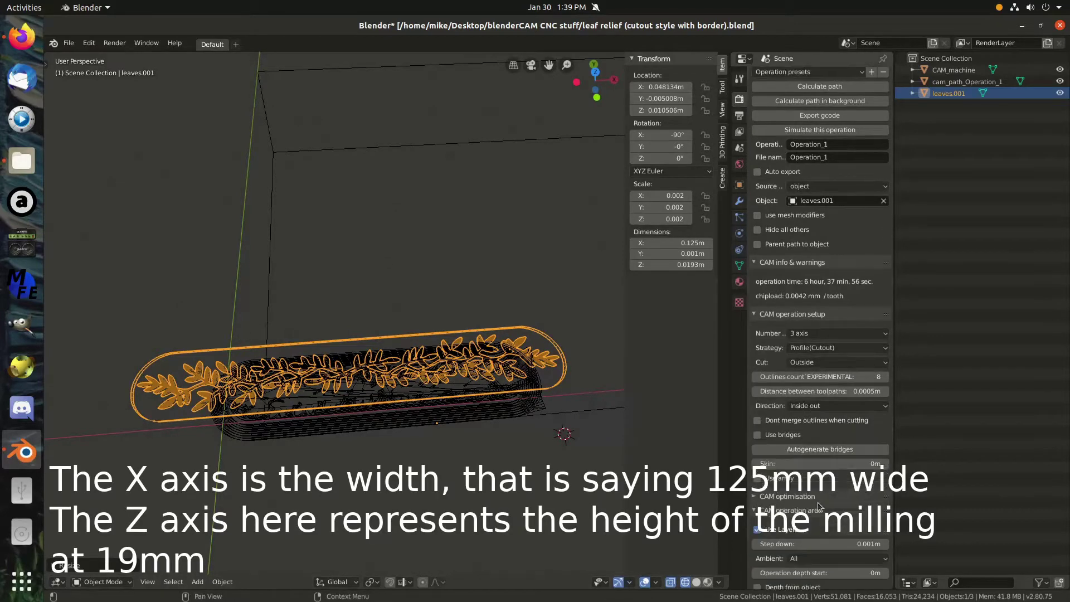
{"action": "scroll", "coordinate": [819, 507], "scroll_direction": "down", "scroll_amount": 2}
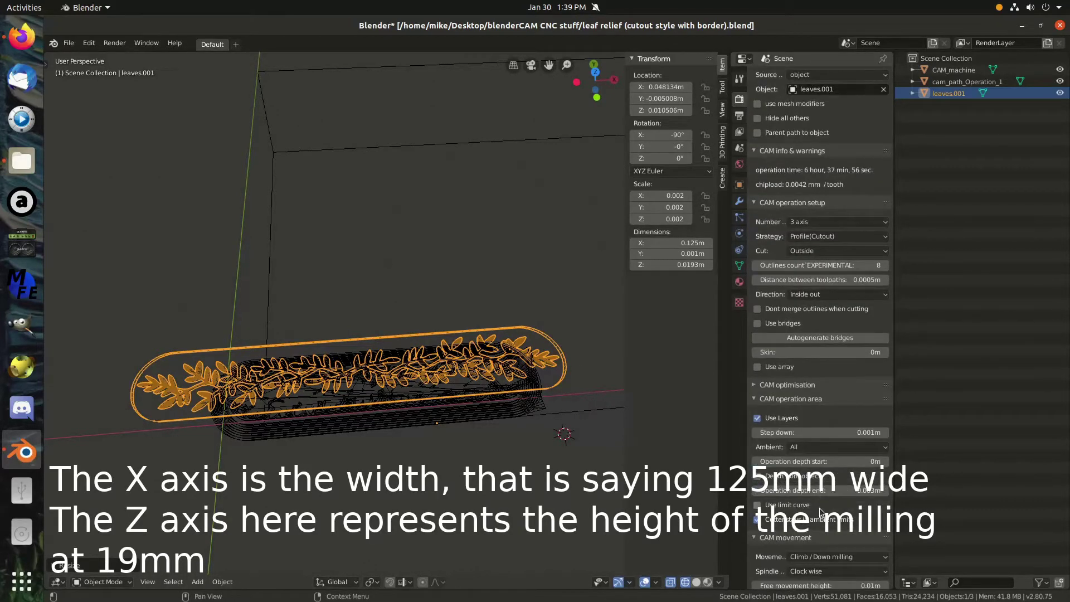
{"action": "scroll", "coordinate": [819, 510], "scroll_direction": "down", "scroll_amount": 18}
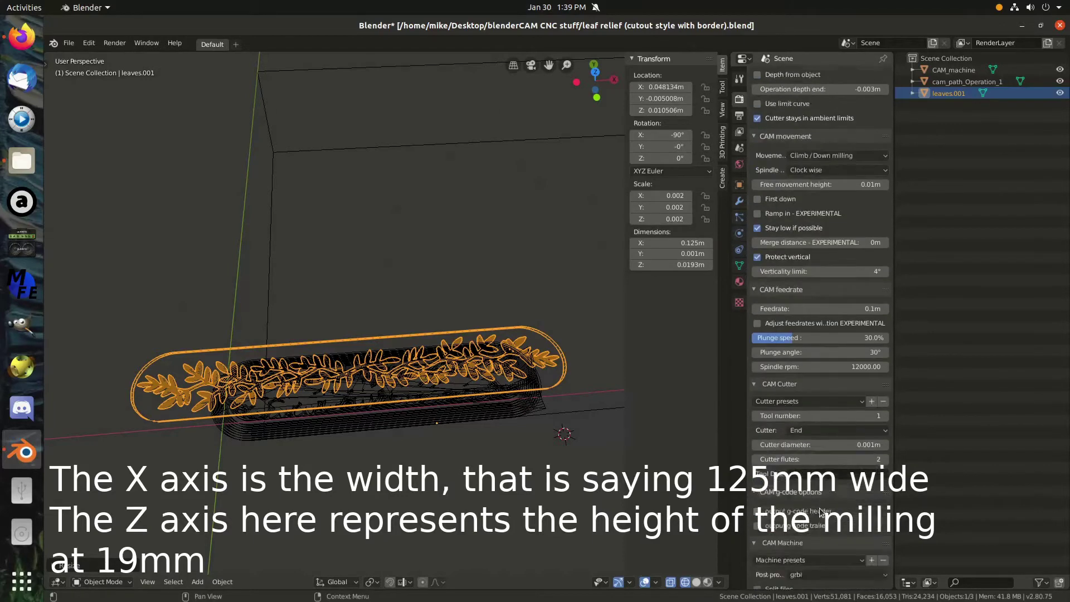
{"action": "scroll", "coordinate": [821, 512], "scroll_direction": "down", "scroll_amount": 13}
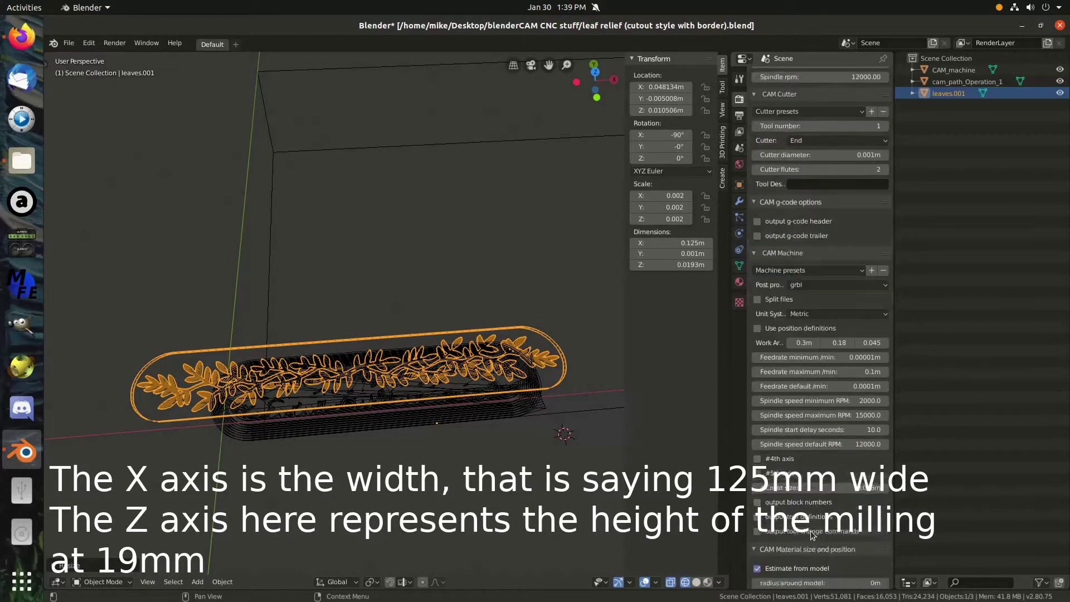
{"action": "scroll", "coordinate": [810, 531], "scroll_direction": "down", "scroll_amount": 3}
{"action": "left_click", "coordinate": [811, 532]}
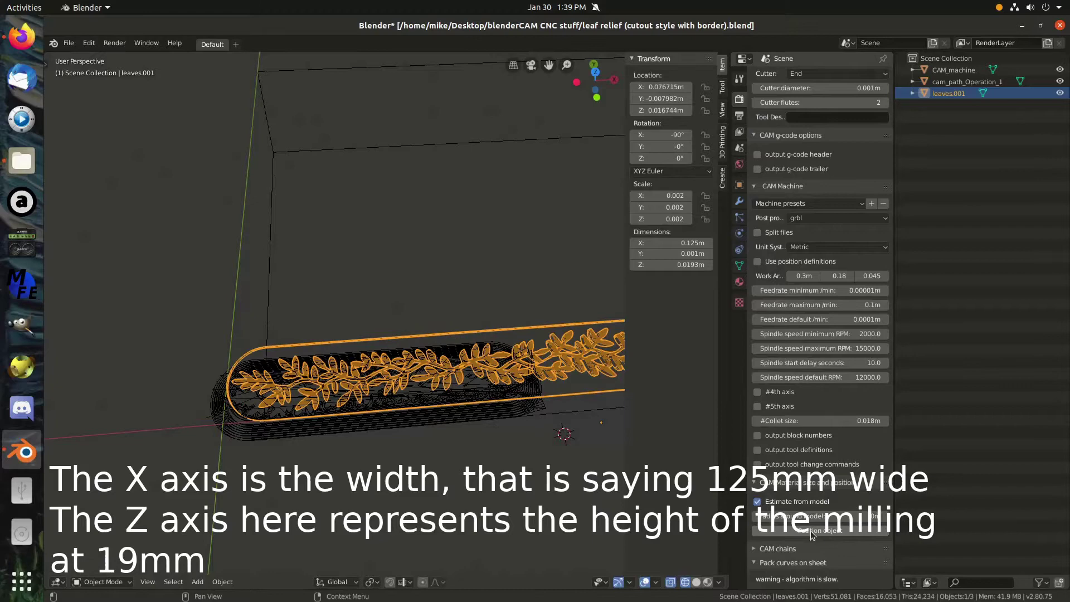
- Recalculate the toolpath, now spanning 0.133m × 0.0273m
{"action": "scroll", "coordinate": [831, 134], "scroll_direction": "up", "scroll_amount": 4}
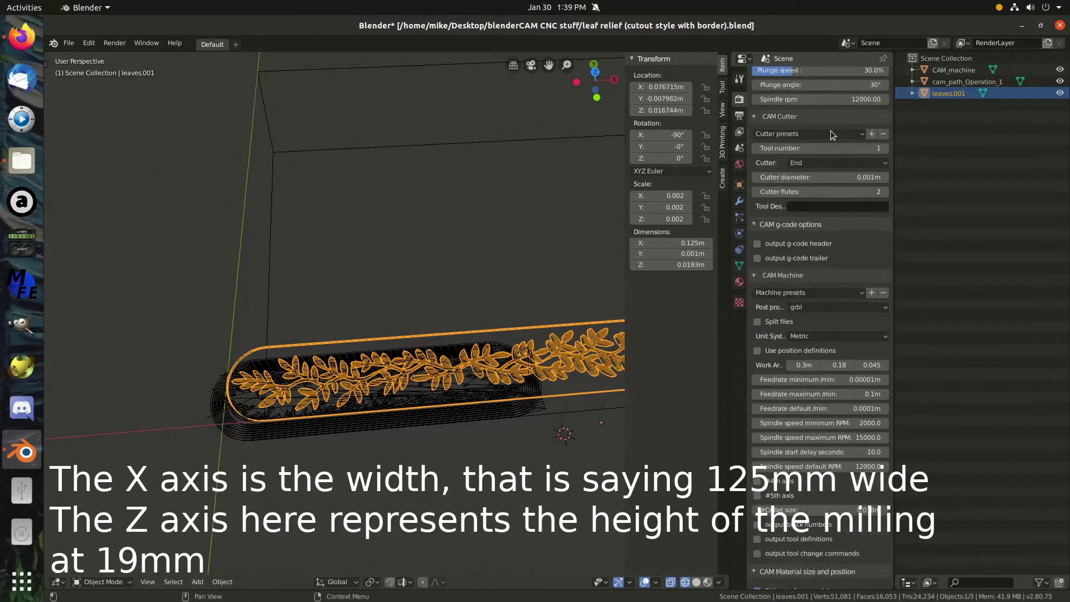
{"action": "scroll", "coordinate": [831, 134], "scroll_direction": "up", "scroll_amount": 20}
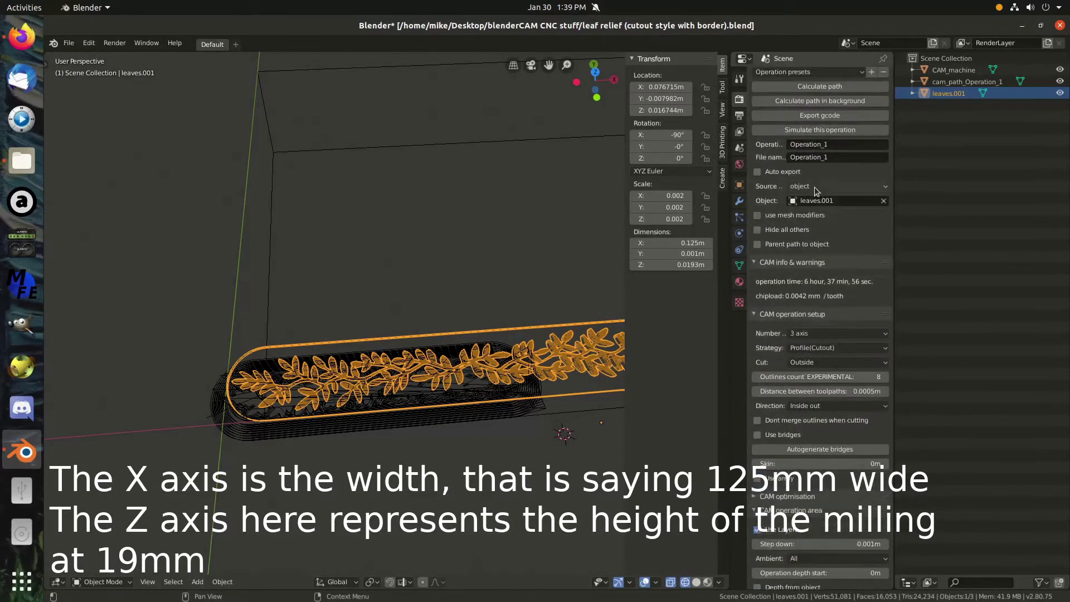
{"action": "scroll", "coordinate": [814, 186], "scroll_direction": "up", "scroll_amount": 5}
{"action": "left_click", "coordinate": [822, 198]}
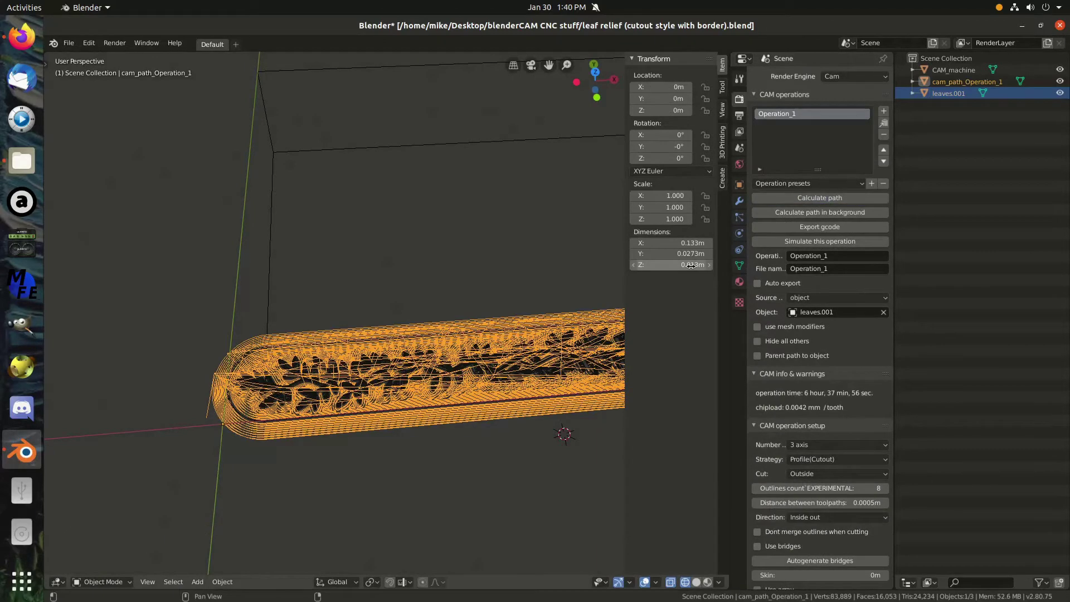
- Check the toolpath, export Operation_1 as G-code, and open the CNC files folder
{"action": "scroll", "coordinate": [460, 351], "scroll_direction": "up", "scroll_amount": 3}
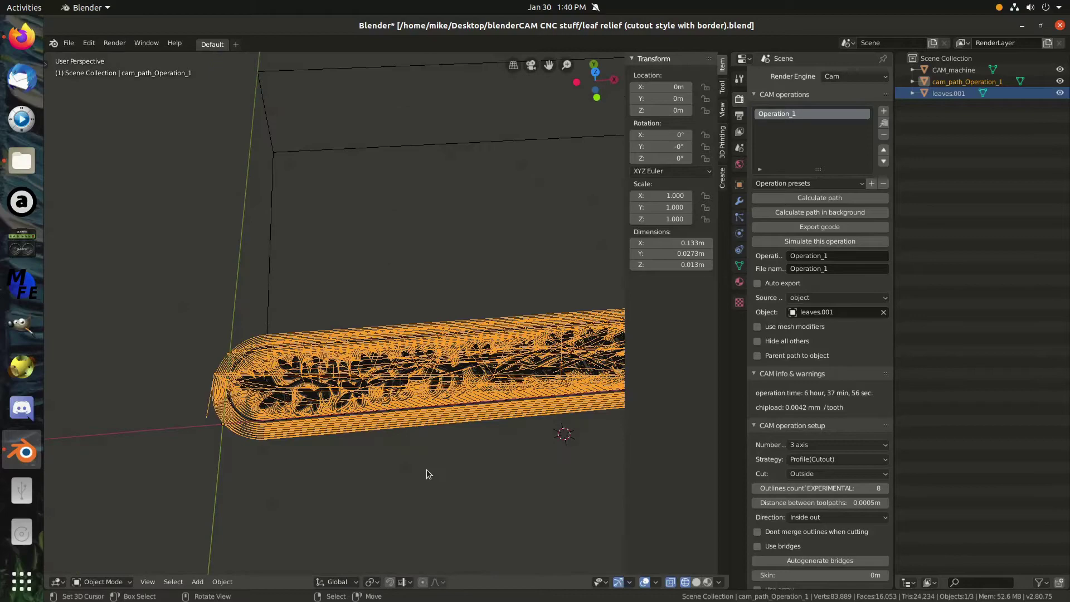
{"action": "middle_click_drag", "start_coordinate": [526, 413], "coordinate": [460, 409]}
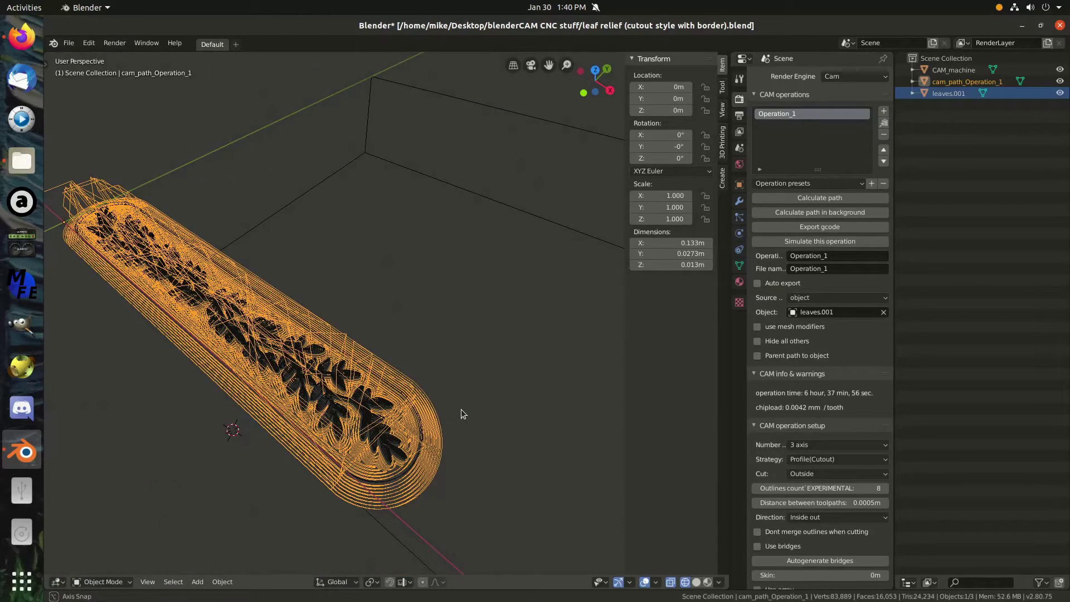
{"action": "middle_click_drag", "start_coordinate": [460, 409], "coordinate": [504, 427]}
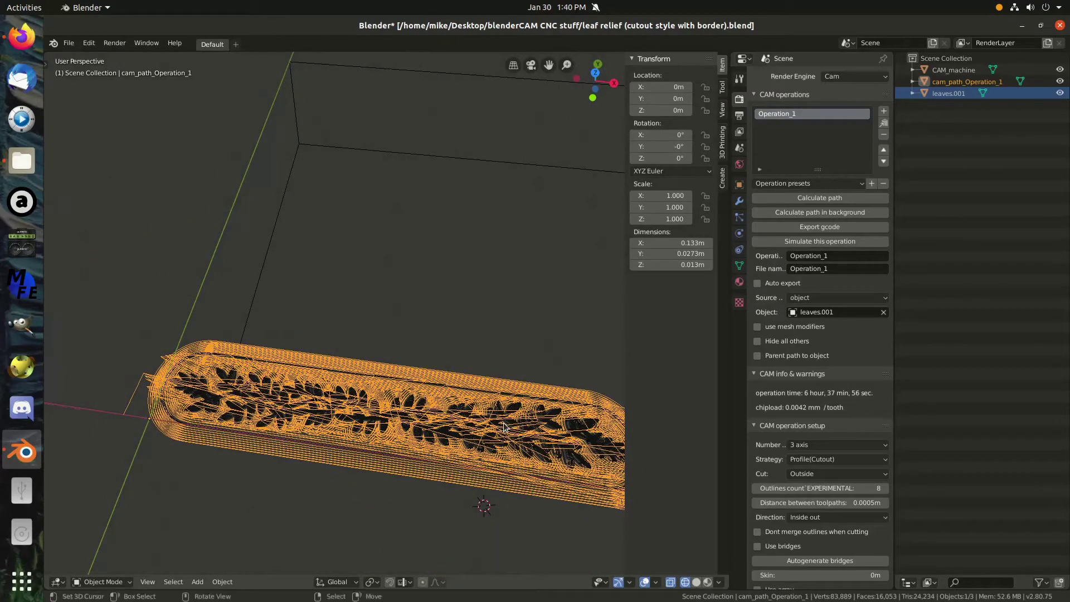
{"action": "left_click", "coordinate": [833, 229]}
{"action": "left_click", "coordinate": [22, 167]}
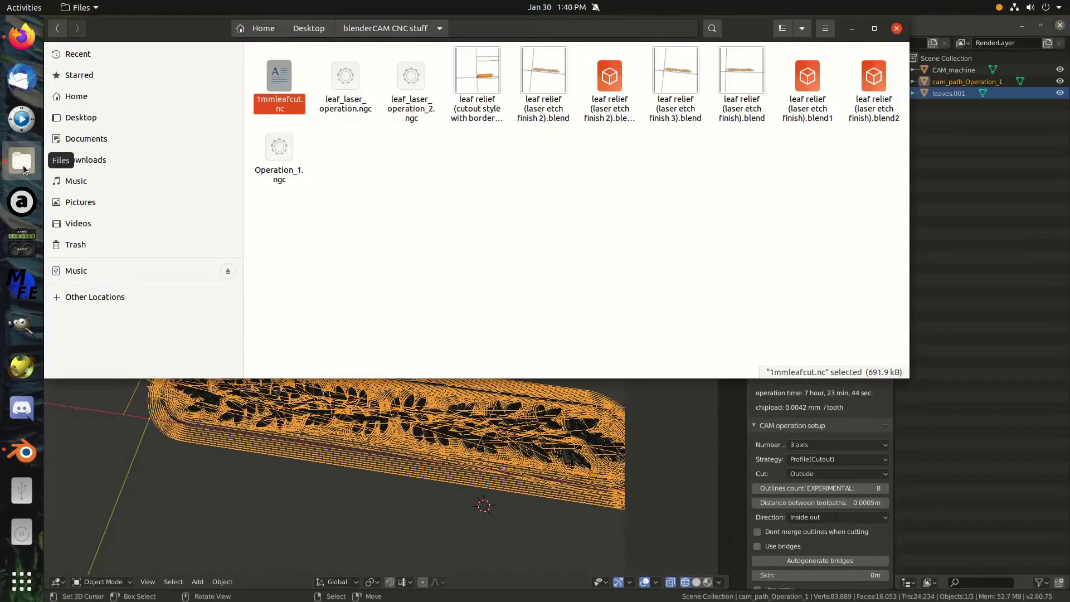
- Rename Operation_1.ngc to Operation_1.nc in the file manager
{"action": "left_click", "coordinate": [276, 145]}
{"action": "right_click", "coordinate": [285, 184]}
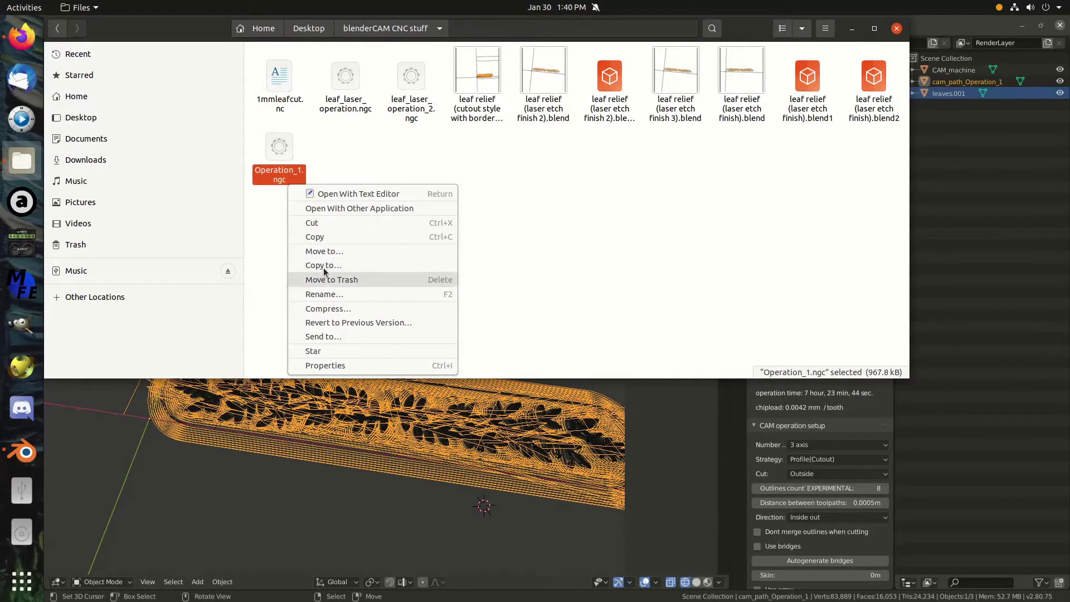
{"action": "left_click", "coordinate": [334, 294]}
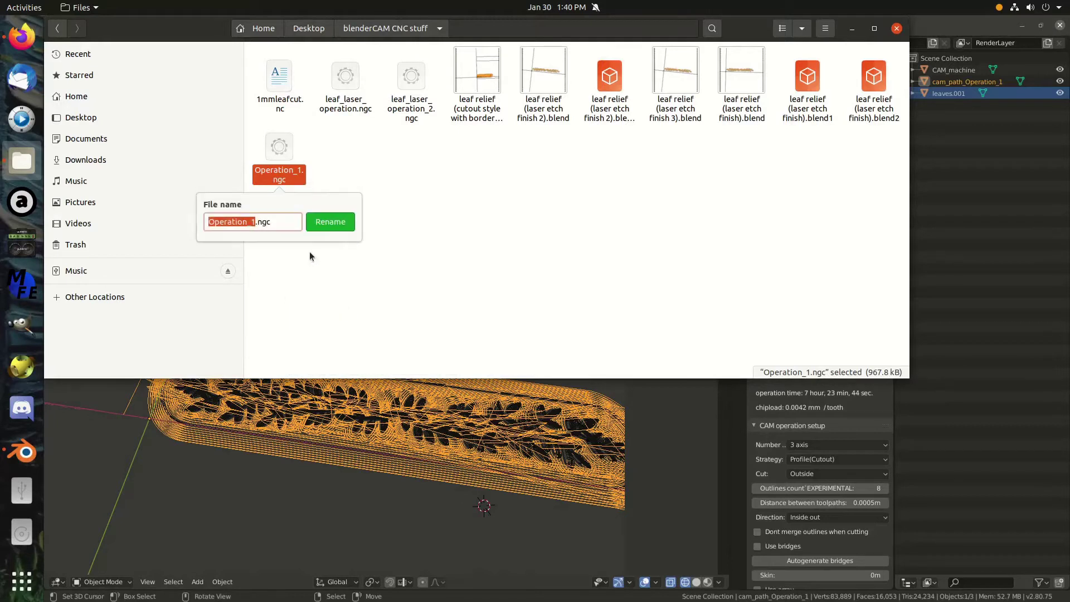
{"action": "left_click", "coordinate": [270, 223]}
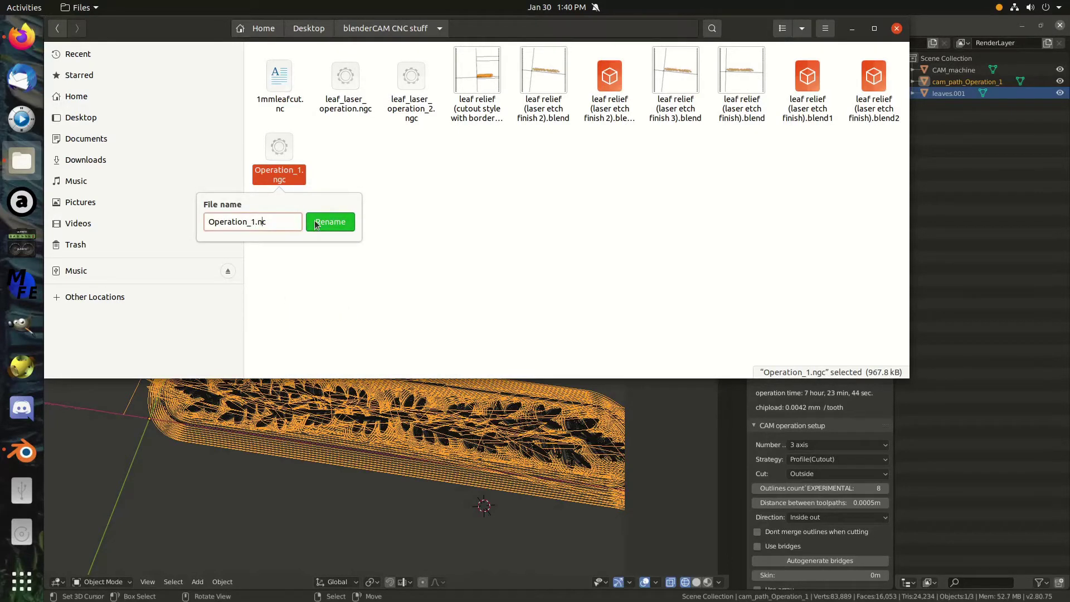
{"action": "key", "text": "BackSpace"}
{"action": "key", "text": "BackSpace"}
{"action": "key", "text": "BackSpace"}
{"action": "key", "text": "BackSpace"}
{"action": "key", "text": "BackSpace"}
{"action": "key", "text": "BackSpace"}
{"action": "key", "text": "BackSpace"}
{"action": "key", "text": "BackSpace"}
{"action": "key", "text": "BackSpace"}
{"action": "key", "text": "BackSpace"}
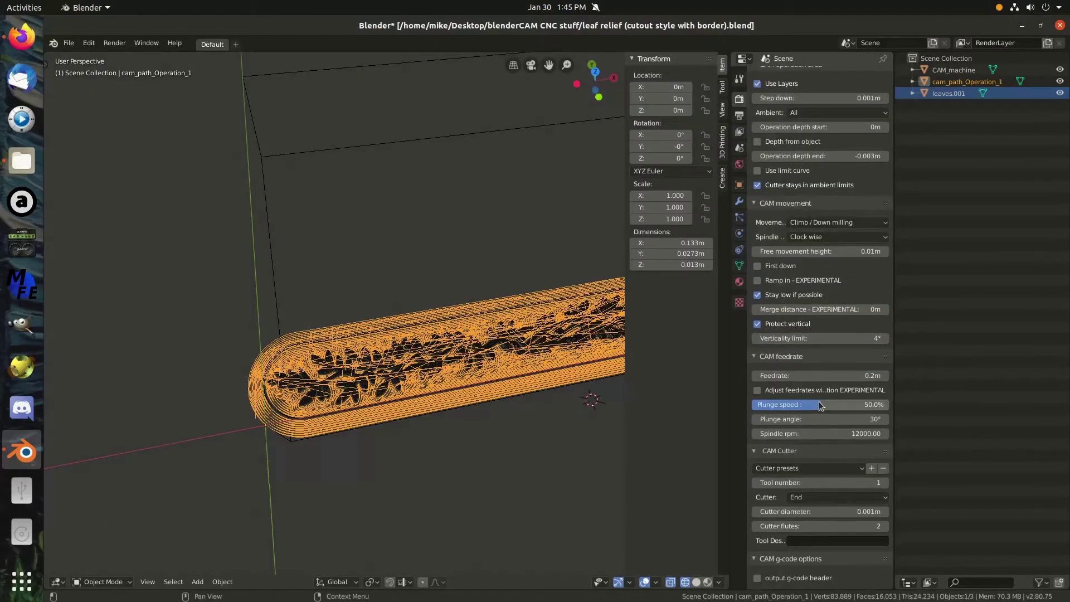
{"action": "scroll", "coordinate": [818, 401], "scroll_direction": "down", "scroll_amount": 8}
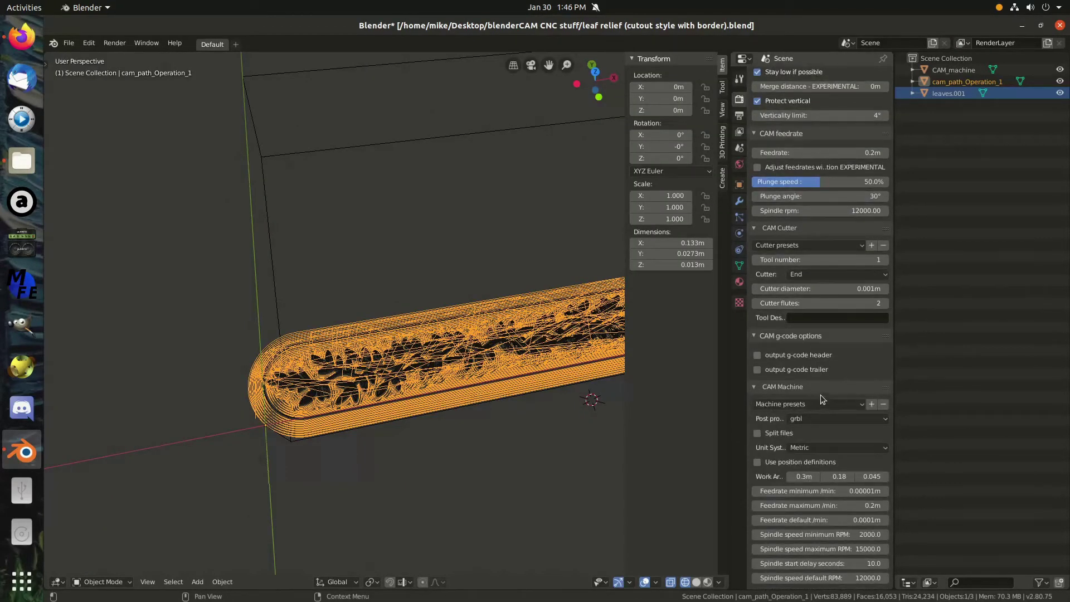
- Set the CAM machine's maximum feedrate to 0.2 m/min, which raises the estimated run time to 3 h 11 min 23 s
{"action": "scroll", "coordinate": [821, 395], "scroll_direction": "down", "scroll_amount": 2}
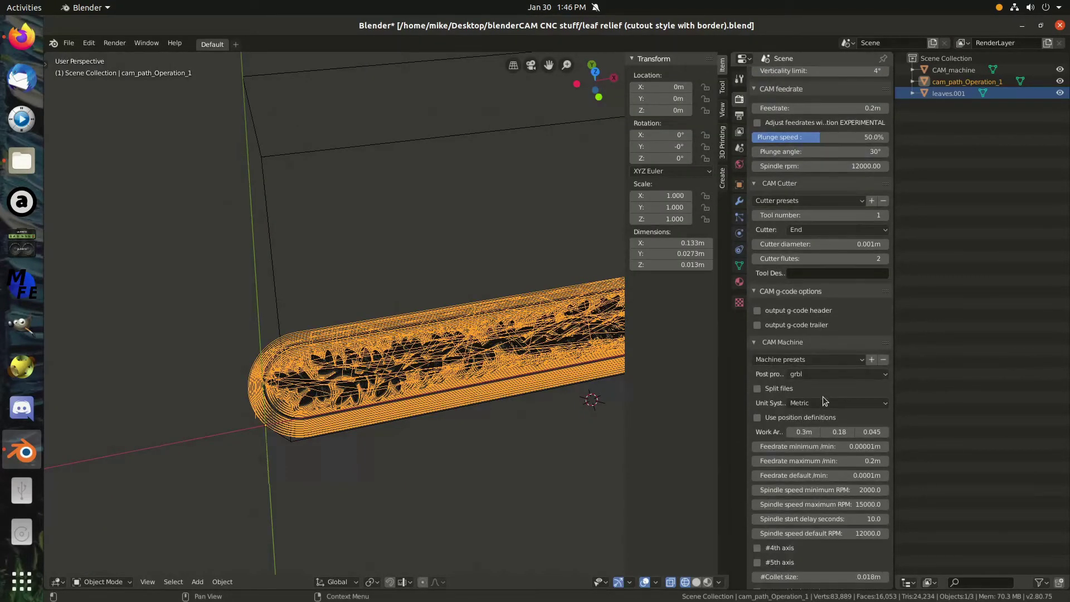
{"action": "left_click", "coordinate": [862, 460]}
{"action": "type", "text": "200mm"}
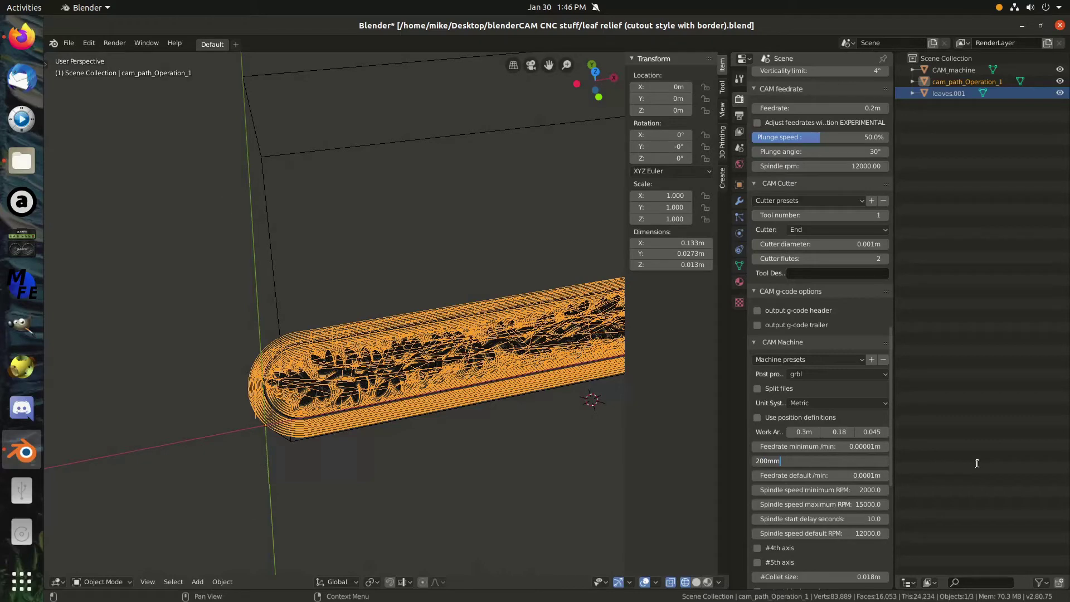
{"action": "key", "text": "Return"}
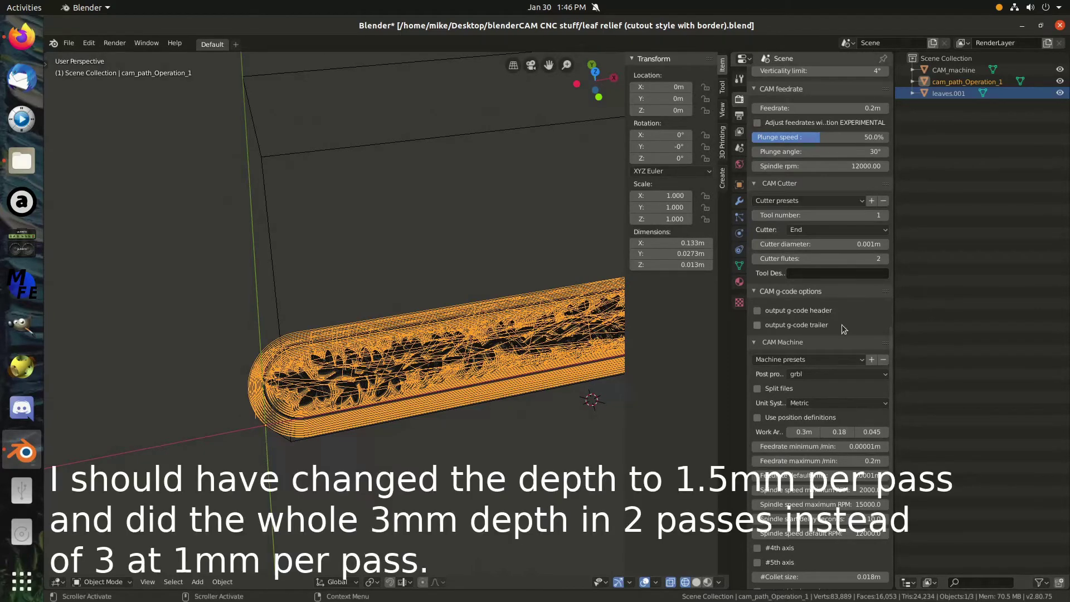
{"action": "scroll", "coordinate": [844, 262], "scroll_direction": "up", "scroll_amount": 3}
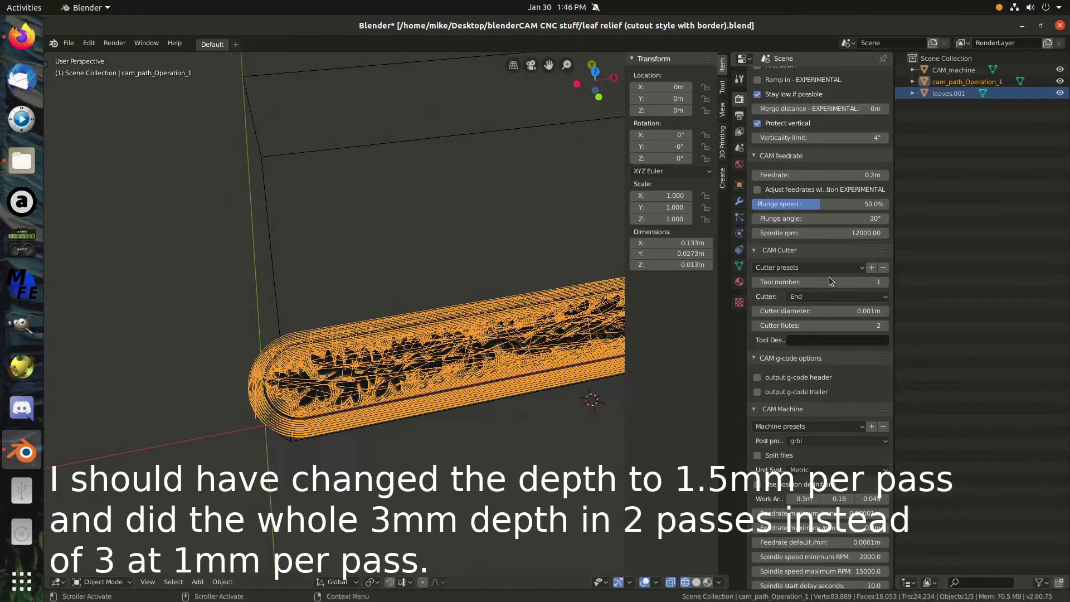
{"action": "scroll", "coordinate": [879, 455], "scroll_direction": "up", "scroll_amount": 15}
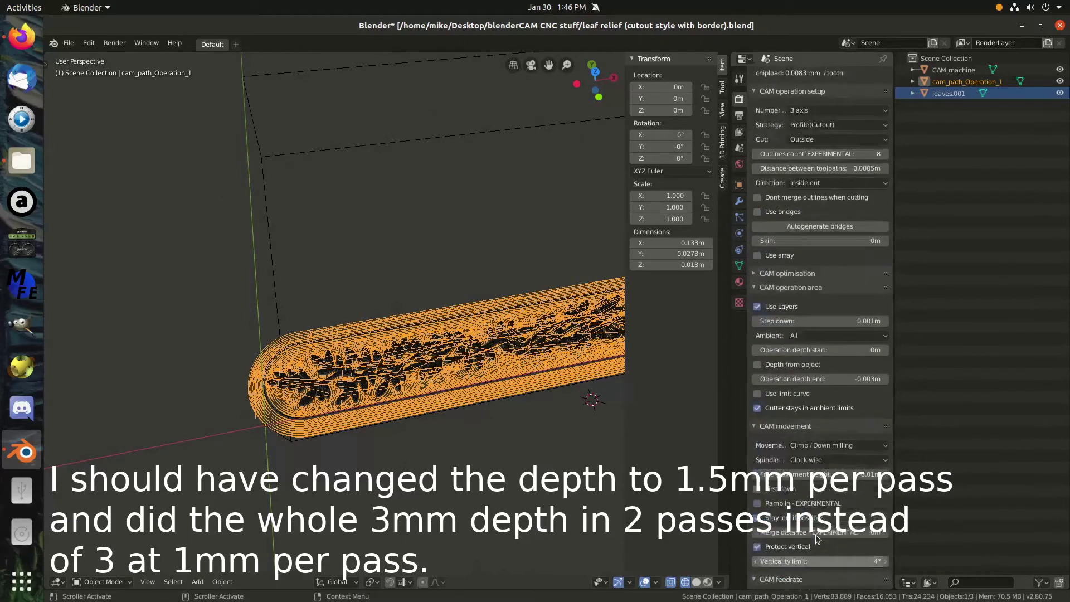
{"action": "scroll", "coordinate": [769, 326], "scroll_direction": "up", "scroll_amount": 5}
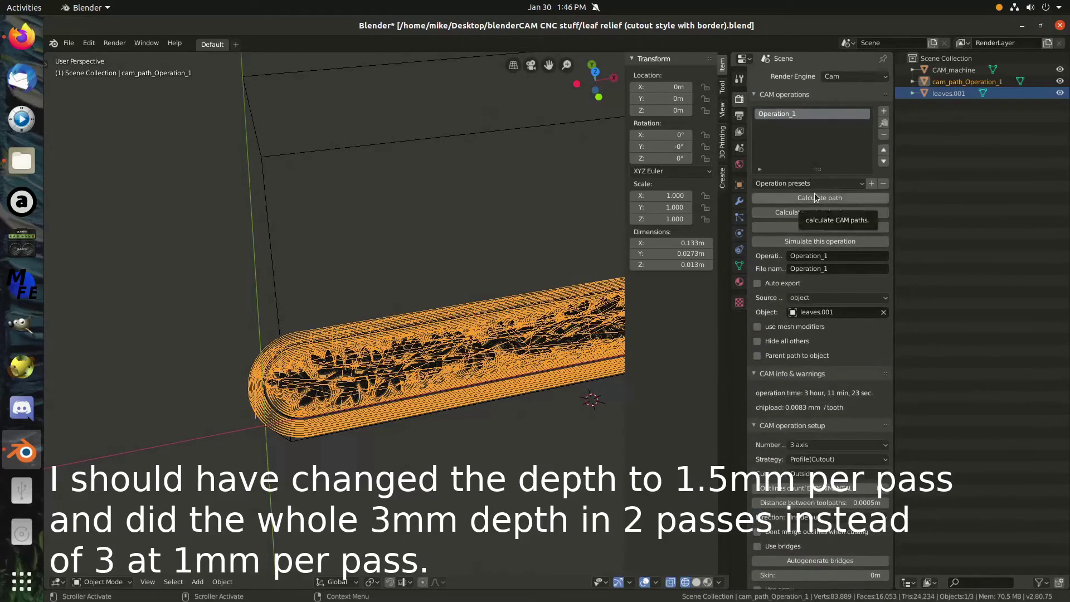